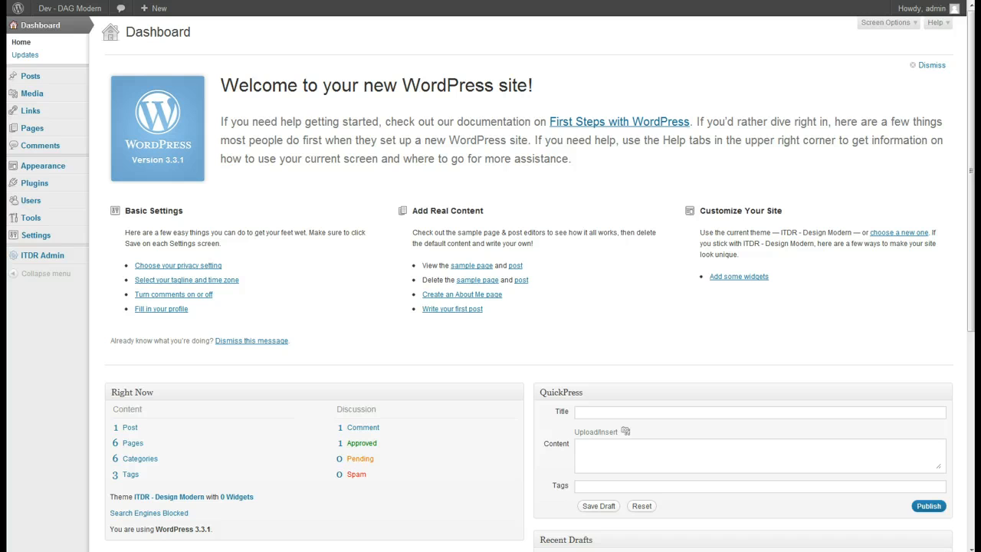
# Upload header1.jpg and header2.jpg to the theme's header image list in ITDR Admin
pyautogui.click(41, 255)
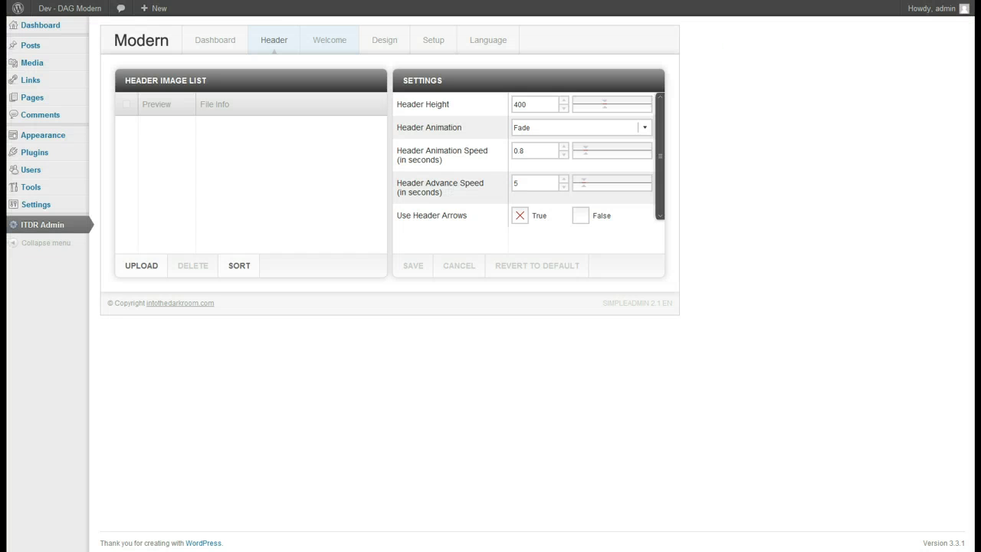
pyautogui.click(257, 29)
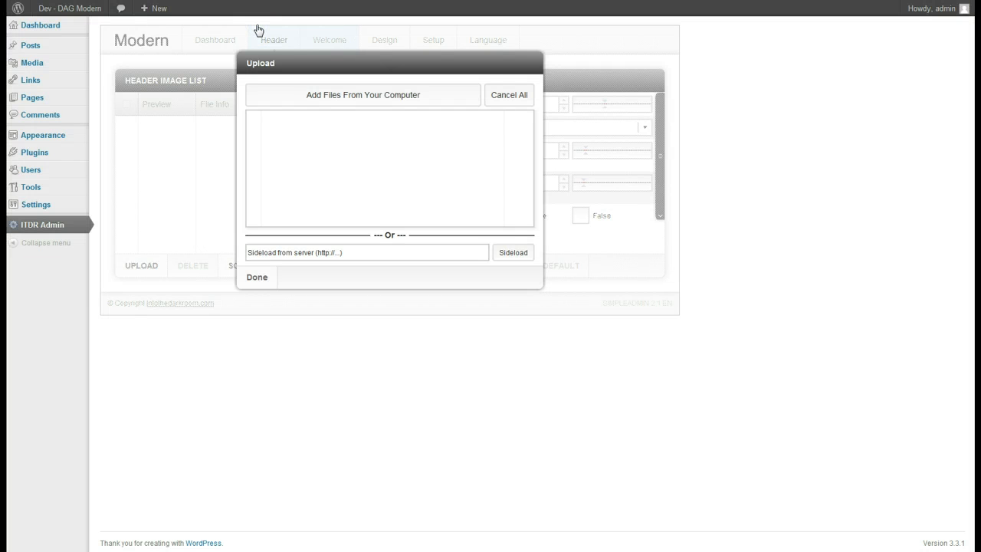
pyautogui.click(344, 95)
pyautogui.click(314, 80)
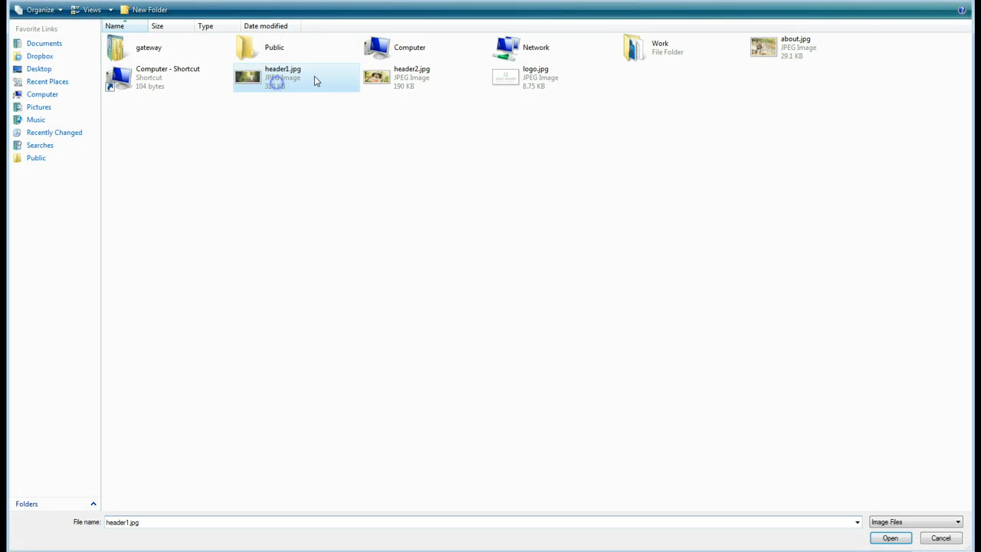
pyautogui.keyDown('ctrl'); pyautogui.click(374, 80); pyautogui.keyUp('ctrl')
pyautogui.click(886, 538)
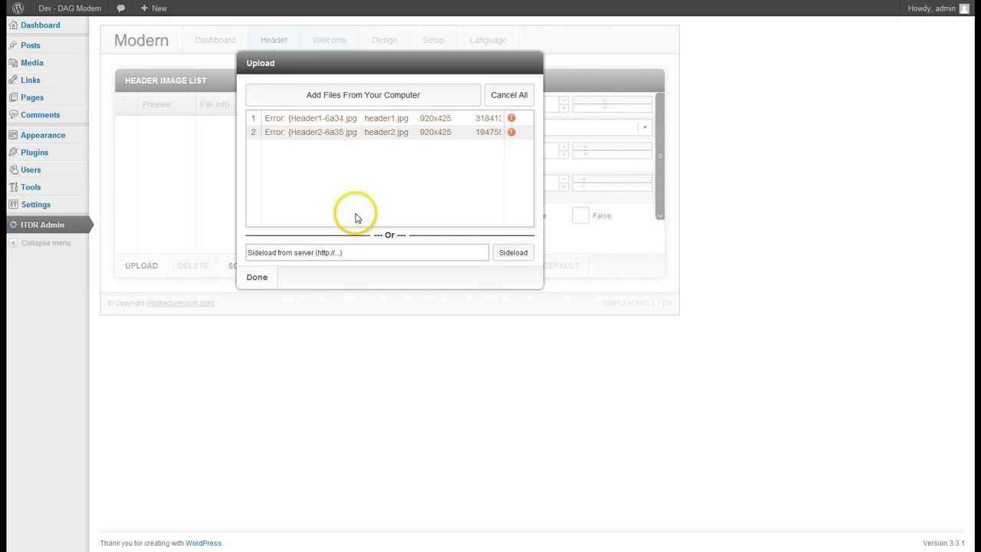
pyautogui.click(259, 280)
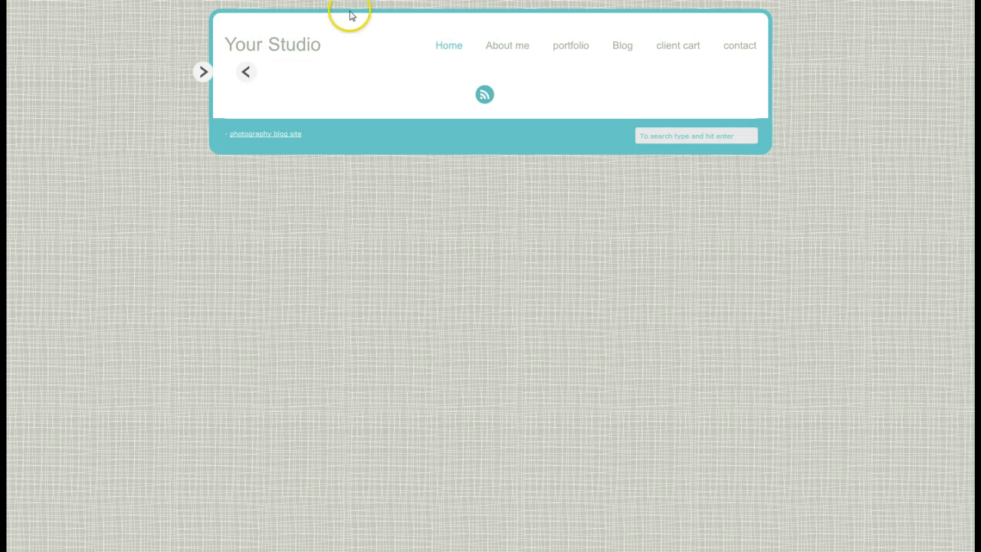
pyautogui.click(292, 64)
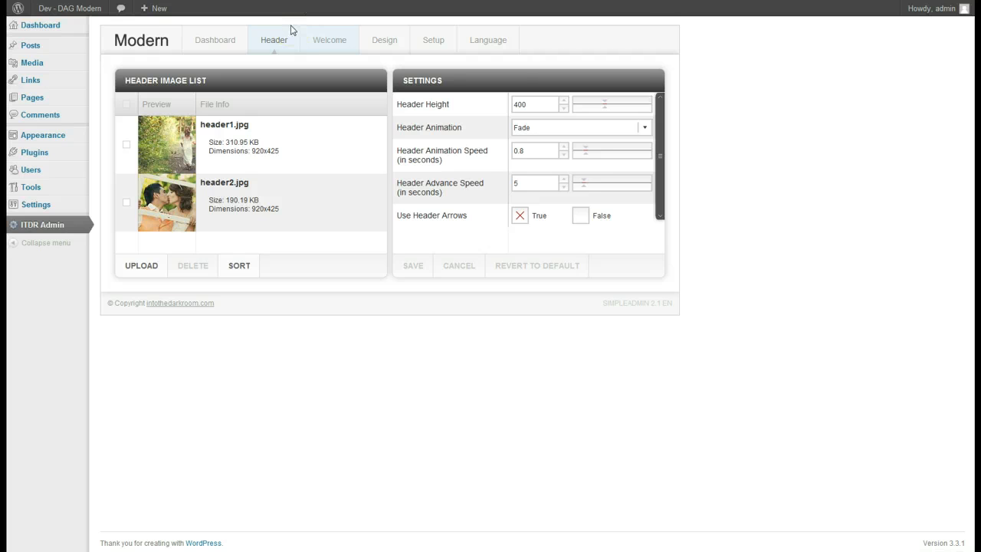
# Set the header height to 509 and the header animation to Horizontal Slide, and save the header settings
pyautogui.moveTo(604, 104); pyautogui.dragTo(613, 104)
pyautogui.click(644, 128)
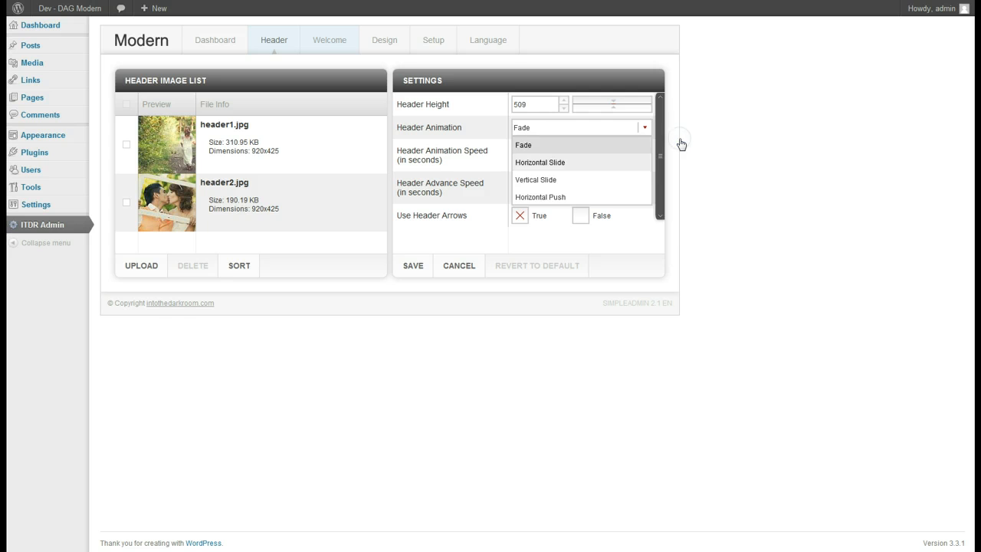
pyautogui.press('Down')
pyautogui.click(681, 144)
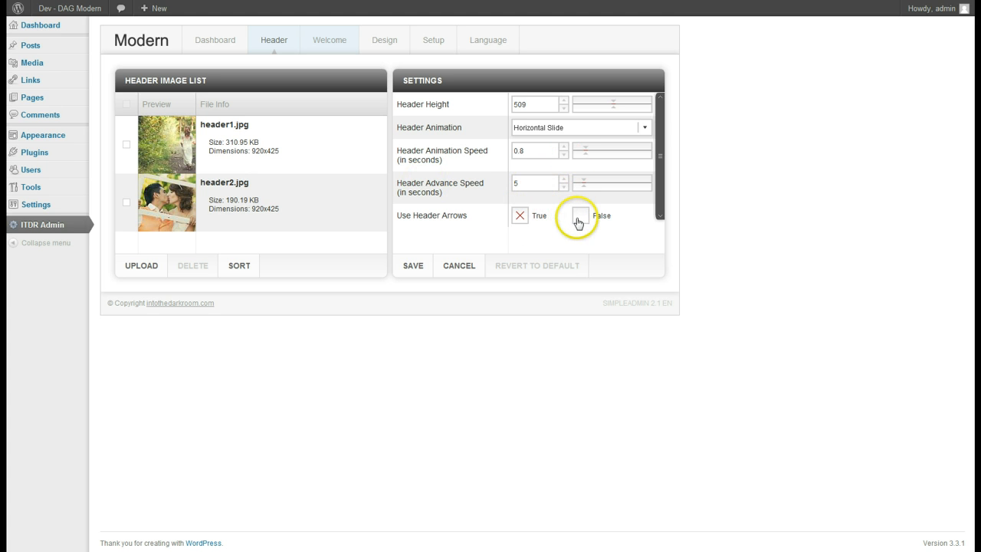
pyautogui.click(411, 265)
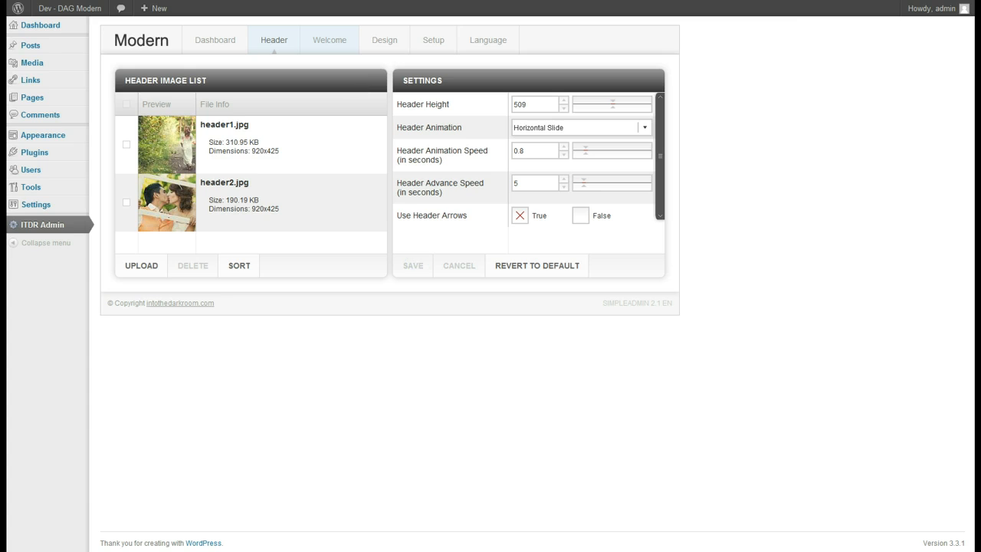
# Reload the site's home page to check the header slideshow, and return to the theme admin
pyautogui.hotkey('ctrl', 'Tab')
pyautogui.press('F5')
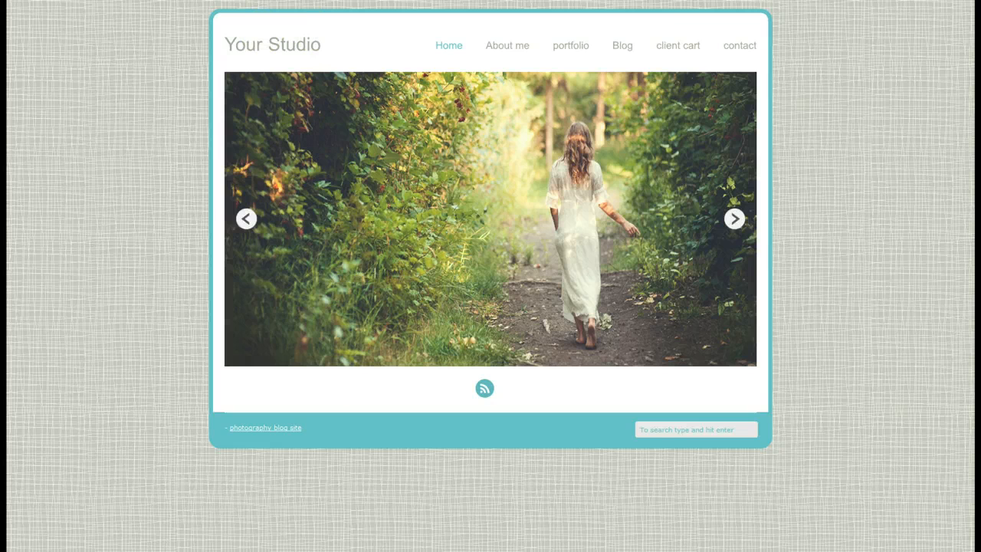
pyautogui.hotkey('ctrl', 'Tab')
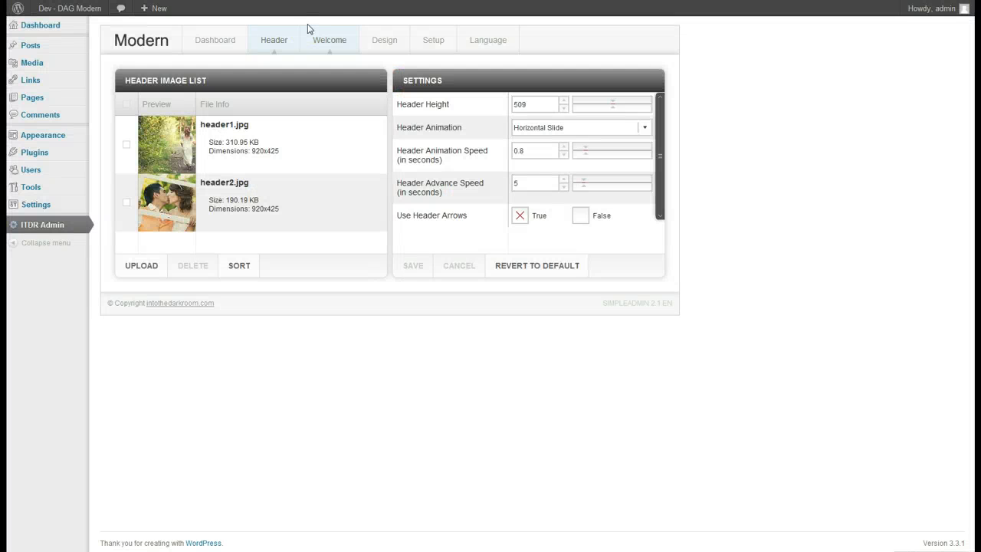
# Set the welcome title to "Welcome to my blog" and the description to "This is my welcome content.", and save
pyautogui.click(307, 29)
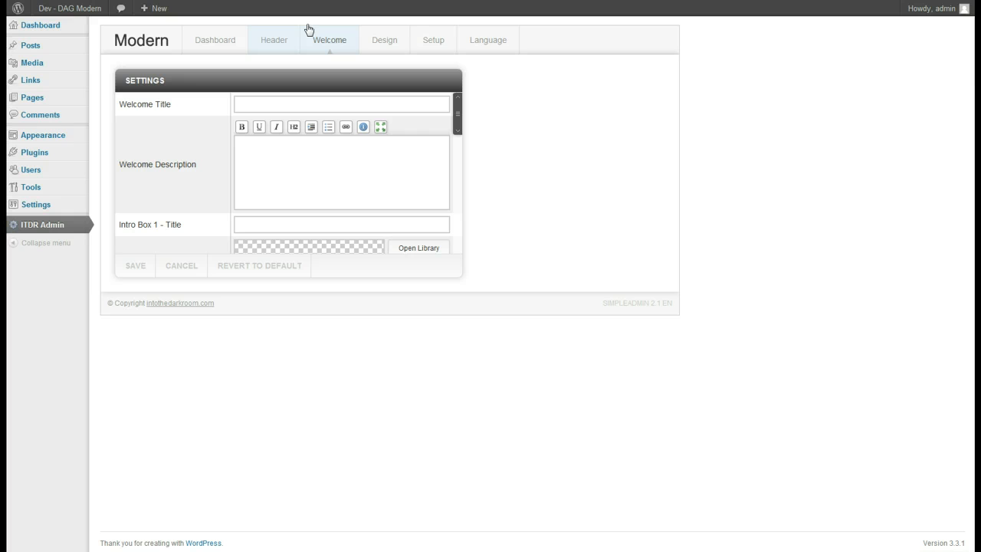
pyautogui.click(293, 103)
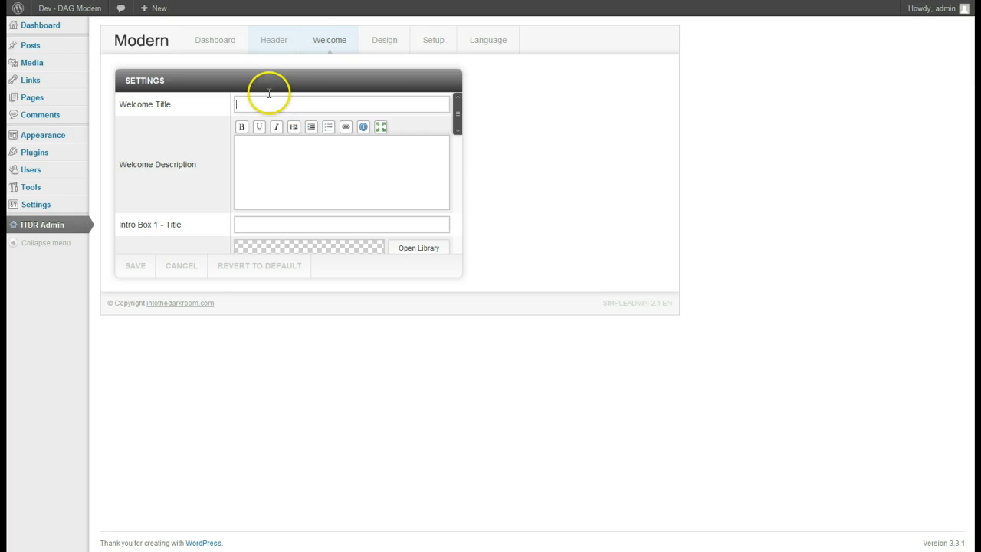
pyautogui.click(328, 180)
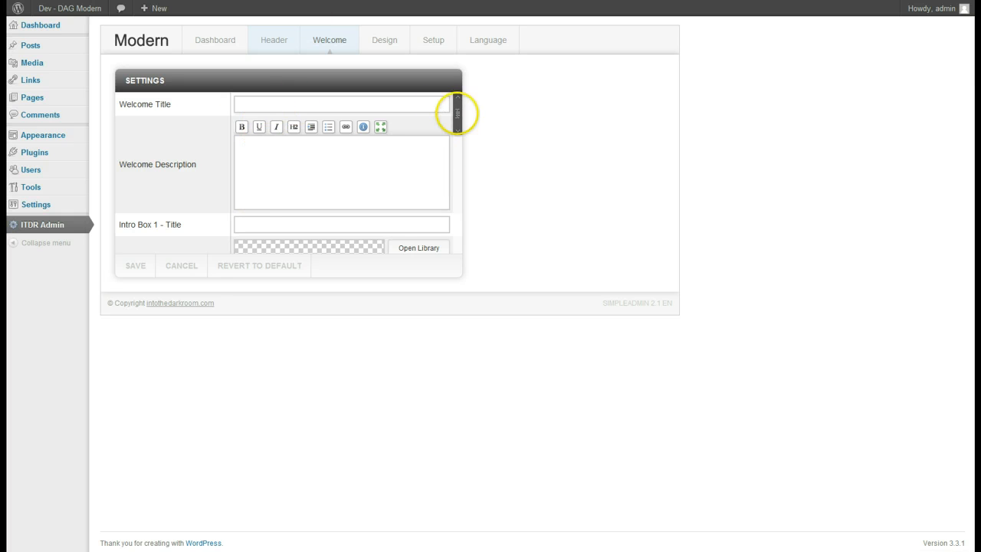
pyautogui.moveTo(458, 109); pyautogui.dragTo(457, 136)
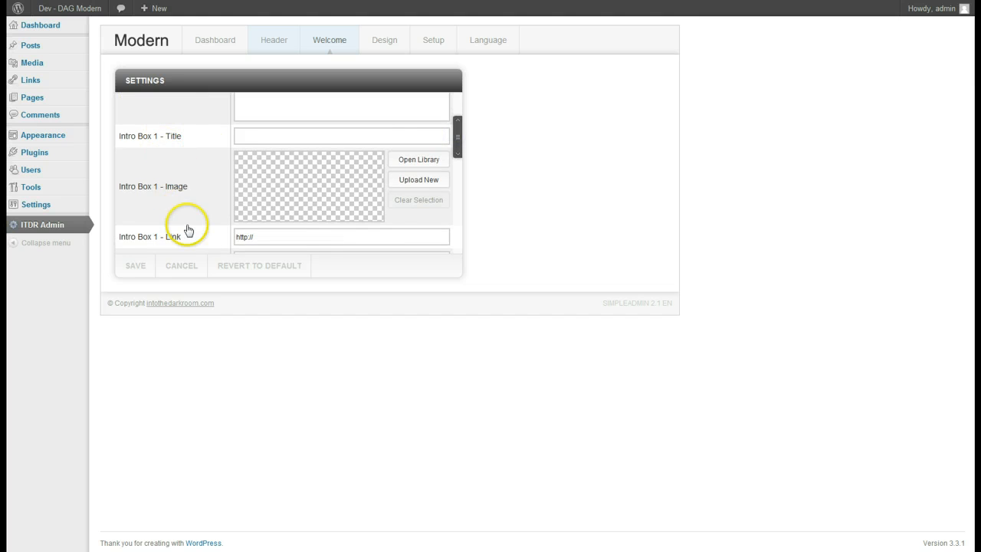
pyautogui.scroll(1, 454, 125)
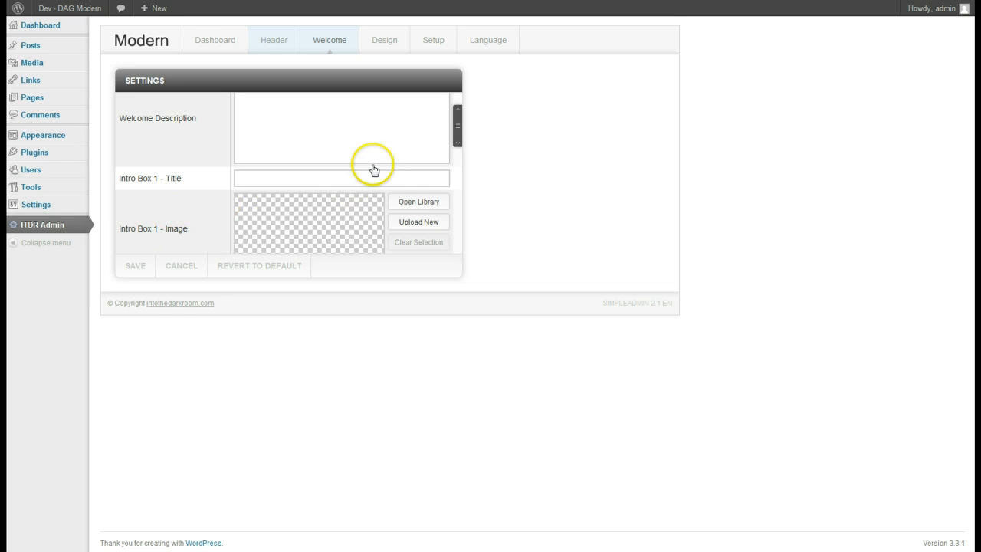
pyautogui.moveTo(457, 133); pyautogui.dragTo(457, 121)
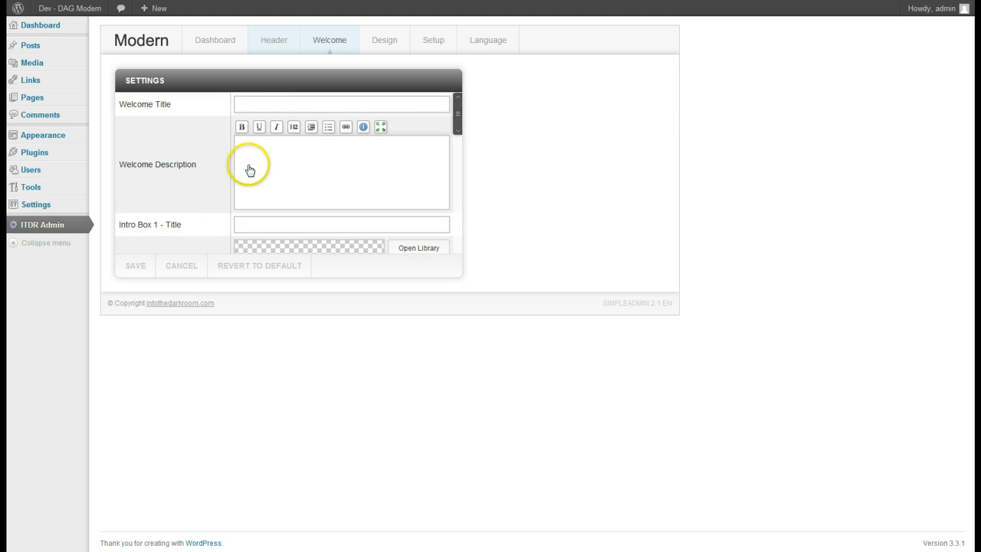
pyautogui.click(250, 104)
pyautogui.write('Welcome to my blog')
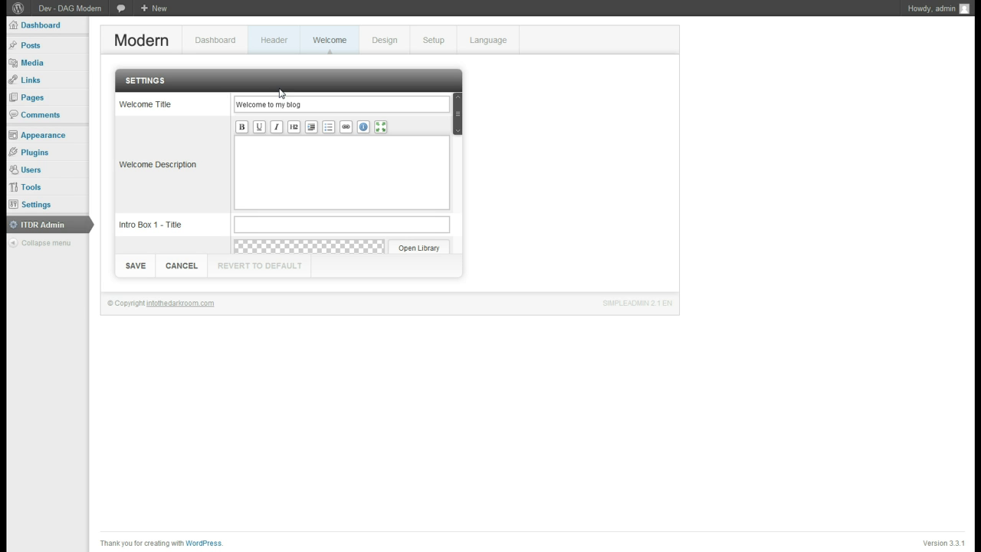
pyautogui.click(271, 157)
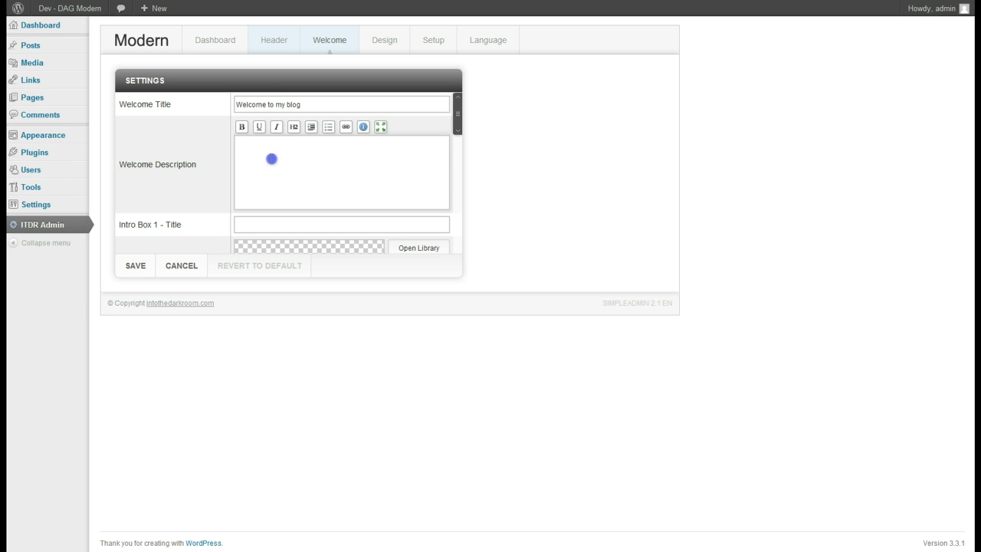
pyautogui.write('This is my welcome content.')
pyautogui.click(135, 266)
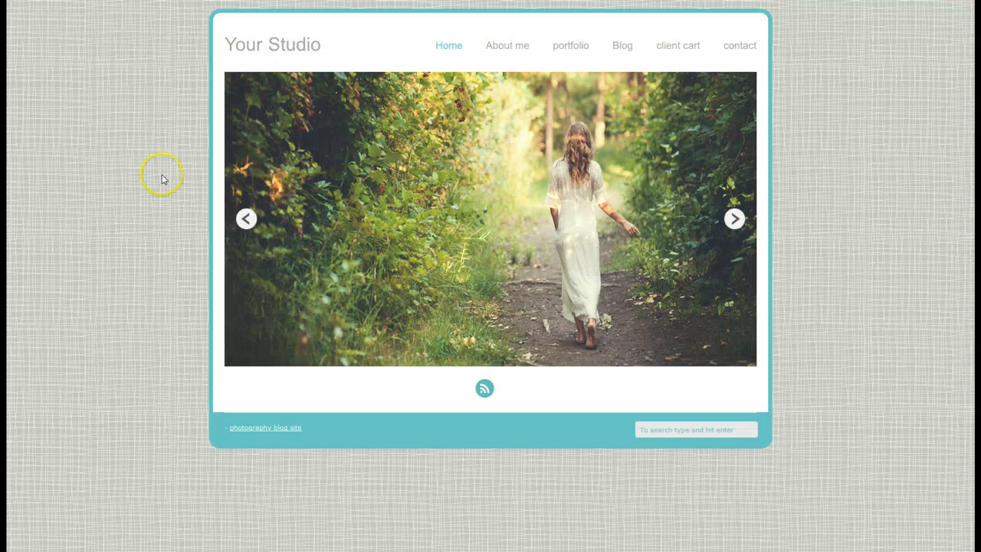
# Reload the home page to check the welcome text, and return to the theme's welcome settings
pyautogui.click(103, 231)
pyautogui.press('F5')
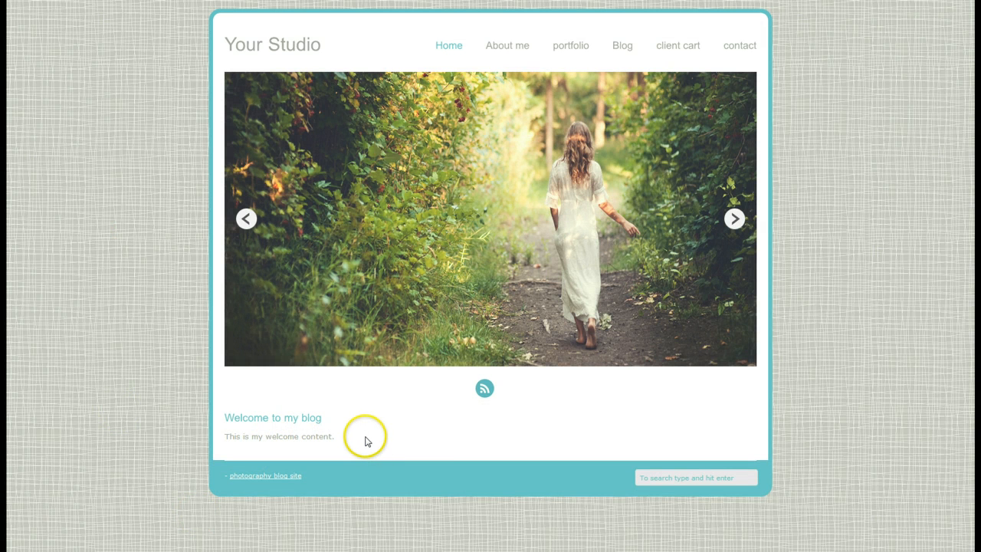
pyautogui.click(320, 1)
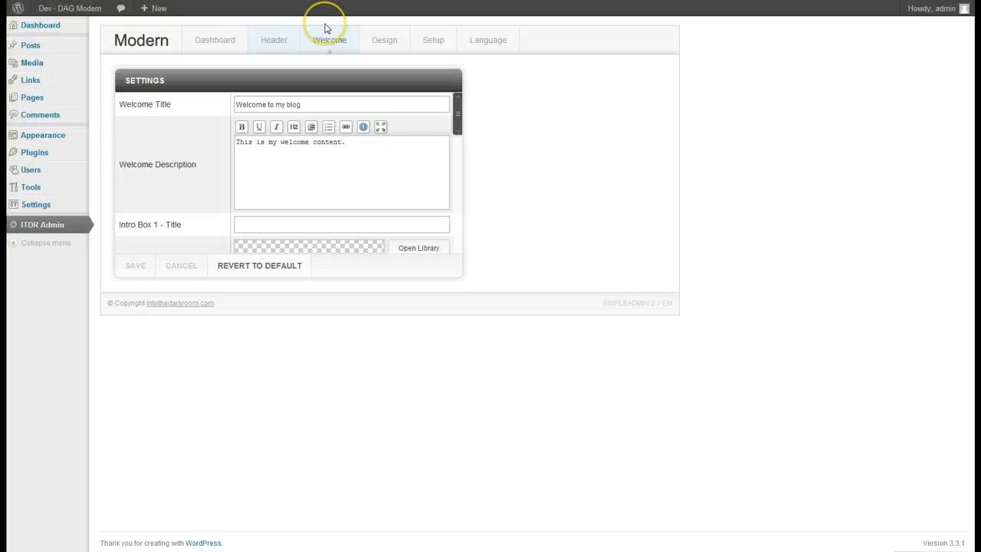
# Title Intro Box 1 "About", assign about.jpg from the library as its image, and save
pyautogui.moveTo(458, 117); pyautogui.dragTo(458, 141)
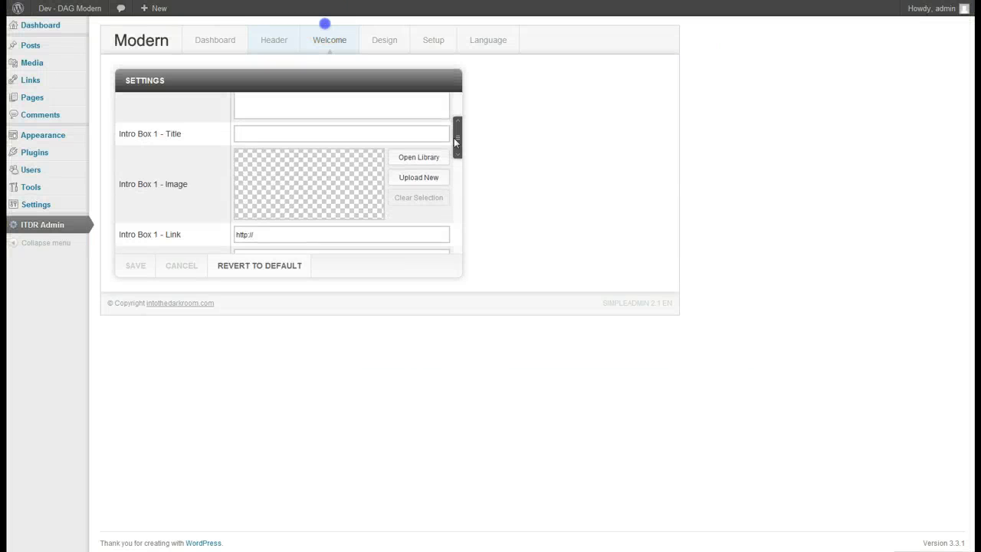
pyautogui.click(342, 134)
pyautogui.write('About')
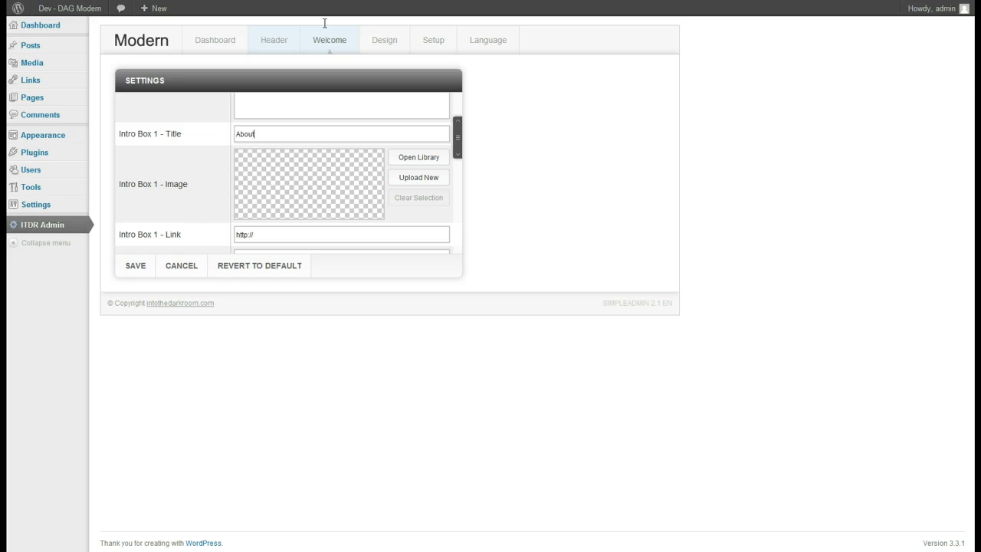
pyautogui.click(416, 158)
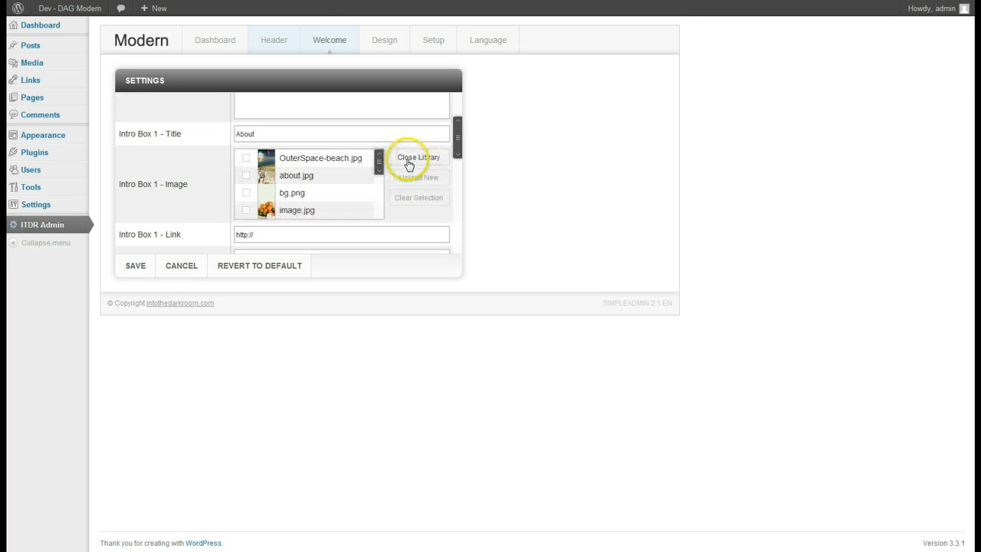
pyautogui.click(295, 175)
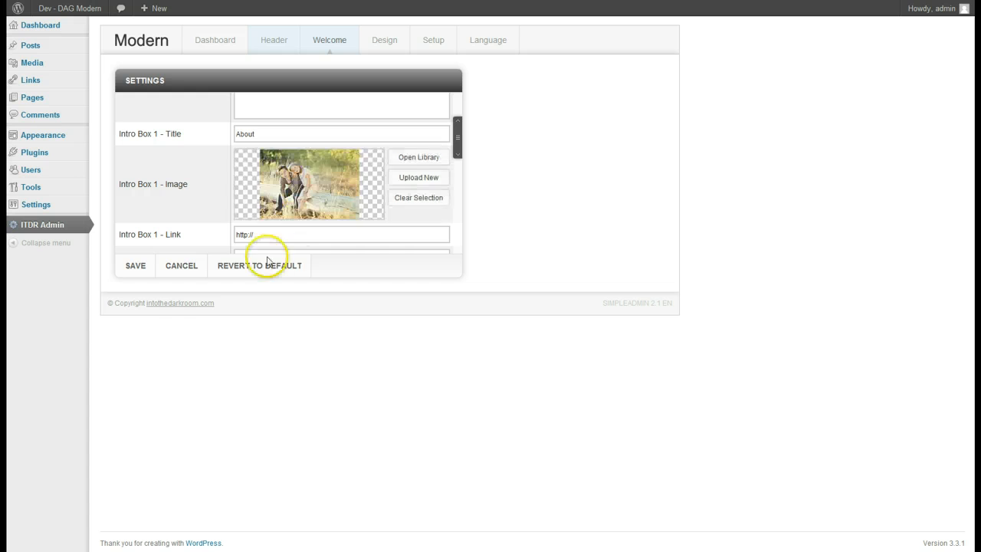
pyautogui.click(130, 269)
pyautogui.scroll(-1, 457, 141)
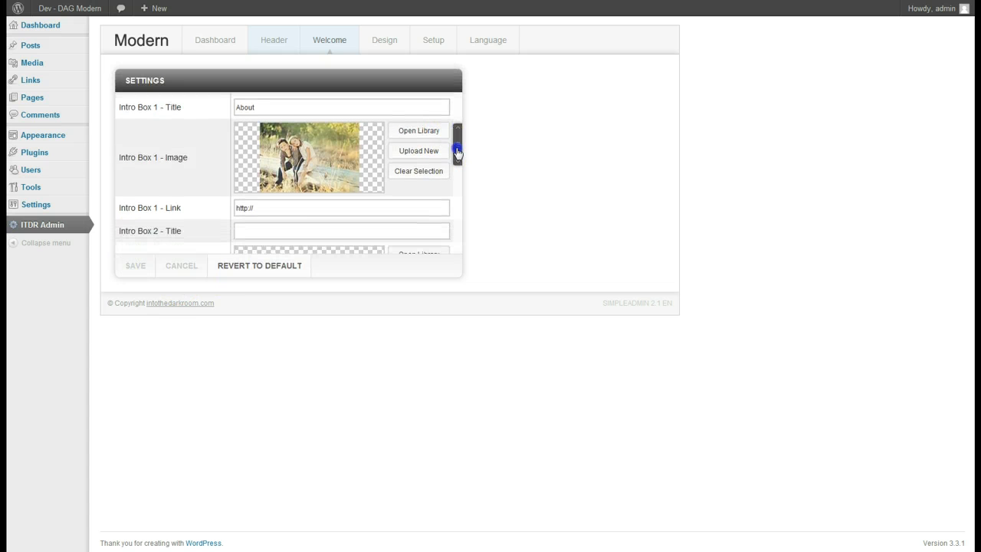
pyautogui.click(317, 206)
pyautogui.write('sdfds.com')
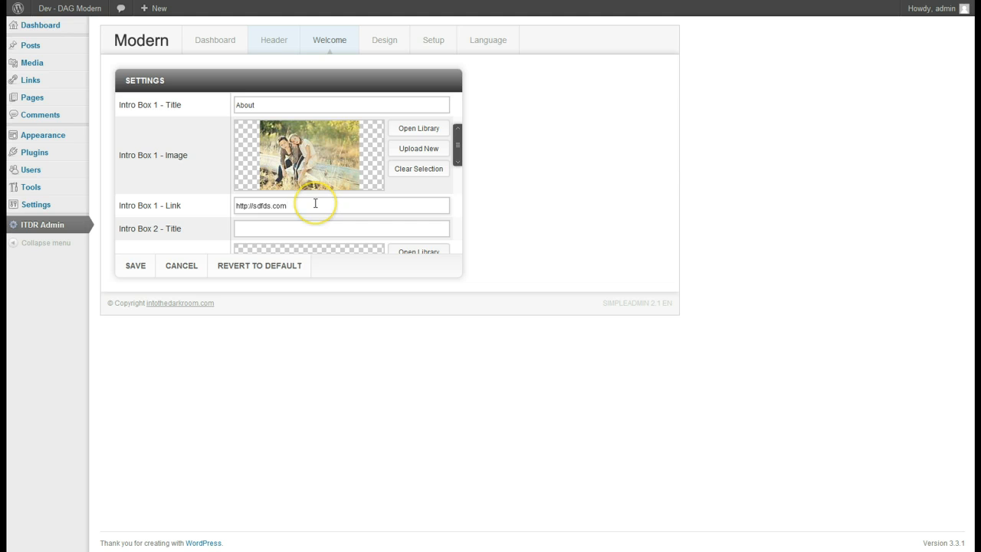
# Title Intro Box 2 "Portfolio", assign about.jpg from the library as its image, and save
pyautogui.click(305, 228)
pyautogui.write('Portfolio')
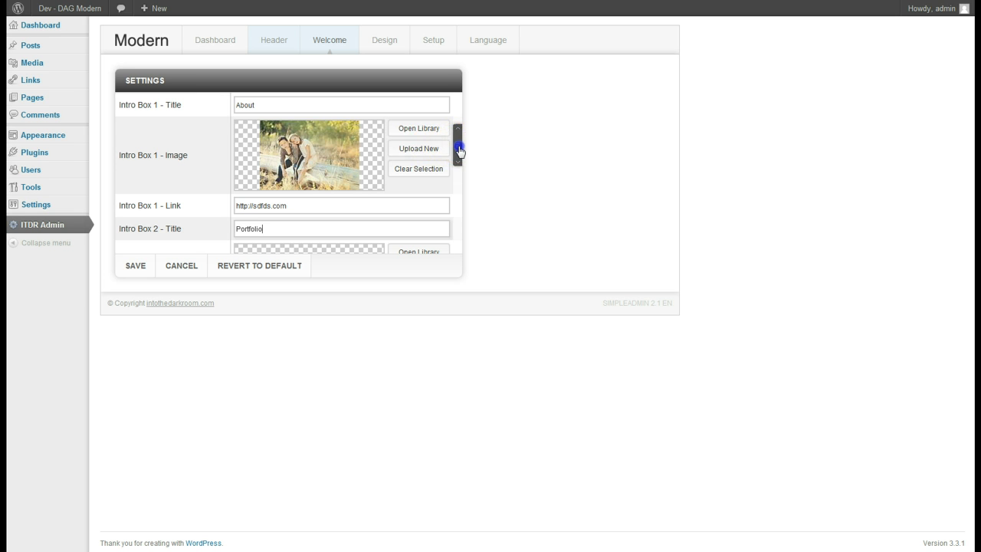
pyautogui.moveTo(460, 151); pyautogui.dragTo(457, 172)
pyautogui.click(419, 180)
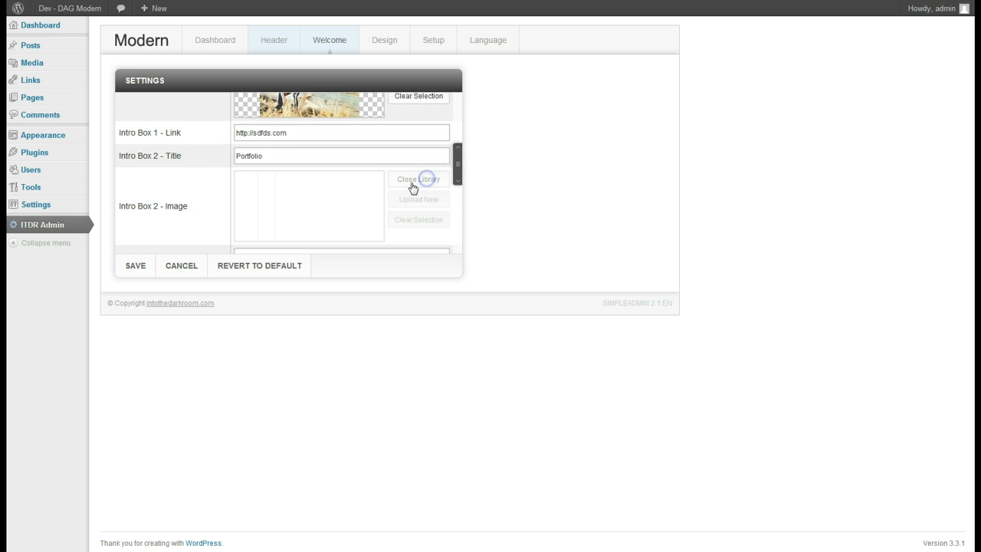
pyautogui.click(280, 197)
pyautogui.click(134, 264)
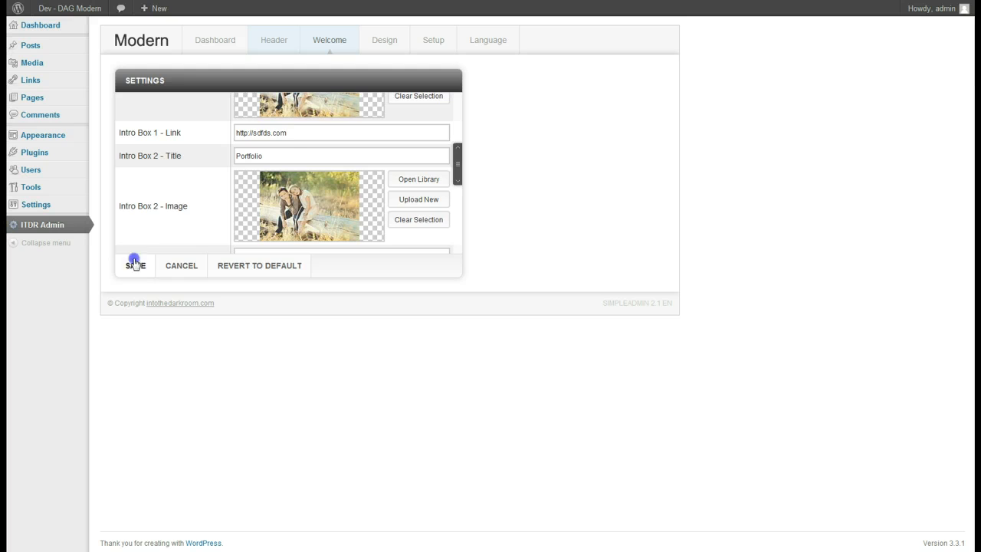
pyautogui.moveTo(460, 157); pyautogui.dragTo(458, 207)
pyautogui.click(304, 124)
pyautogui.write('sdfd.com')
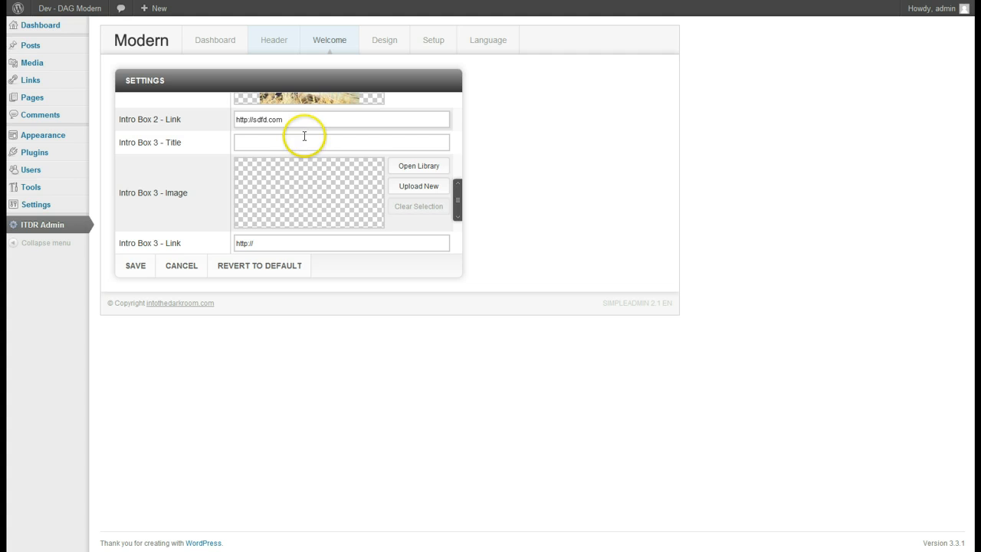
pyautogui.click(304, 143)
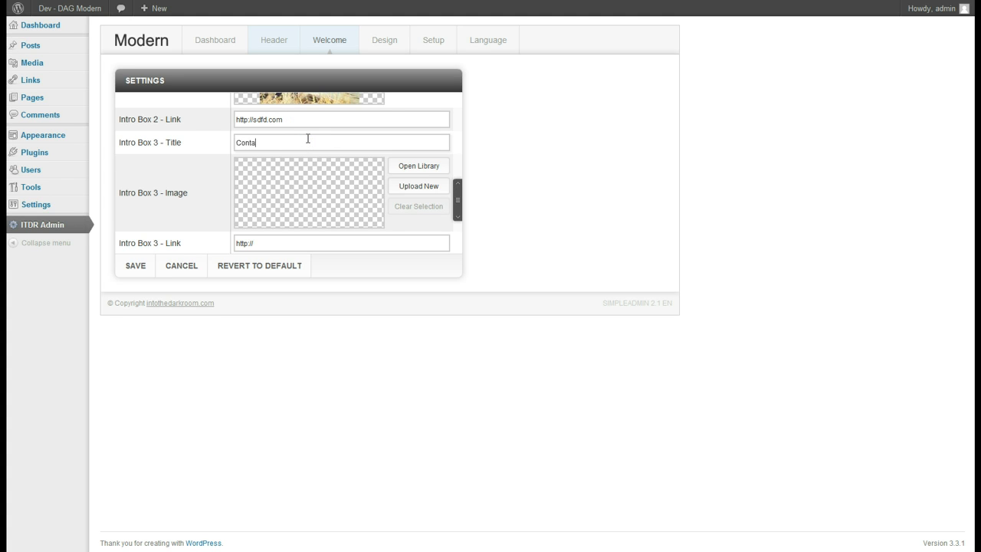
pyautogui.click(427, 167)
pyautogui.click(281, 184)
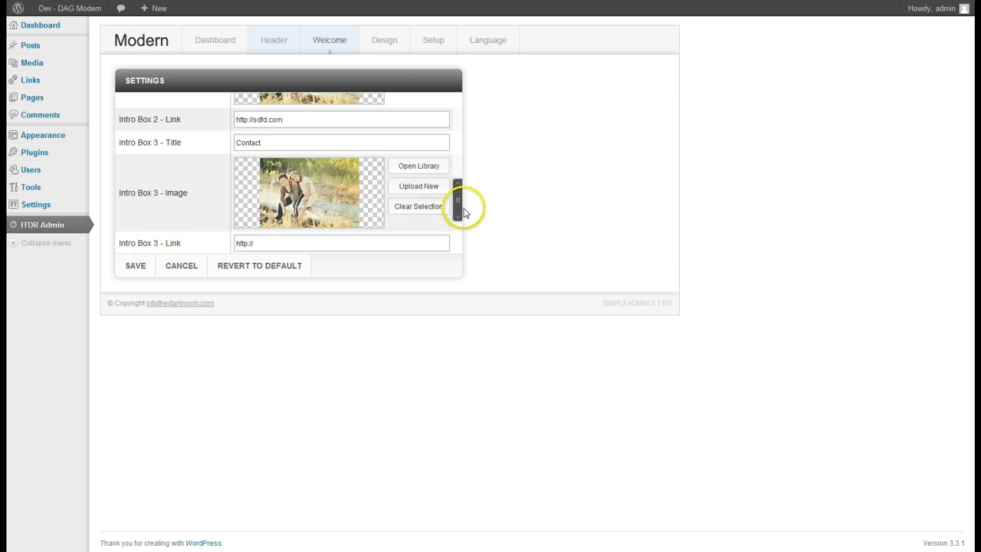
pyautogui.moveTo(463, 212); pyautogui.dragTo(459, 242)
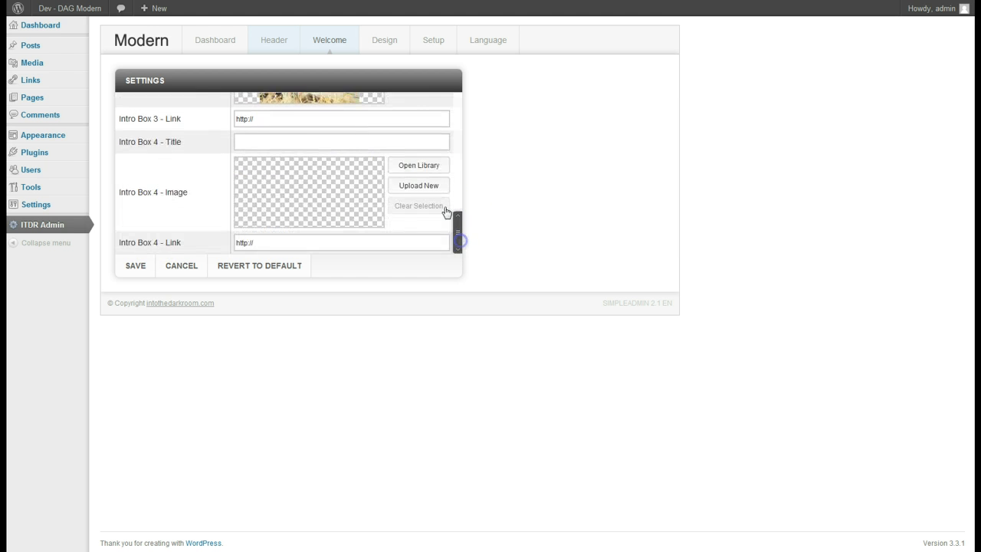
pyautogui.click(319, 118)
pyautogui.write('sdfd.com')
pyautogui.click(304, 141)
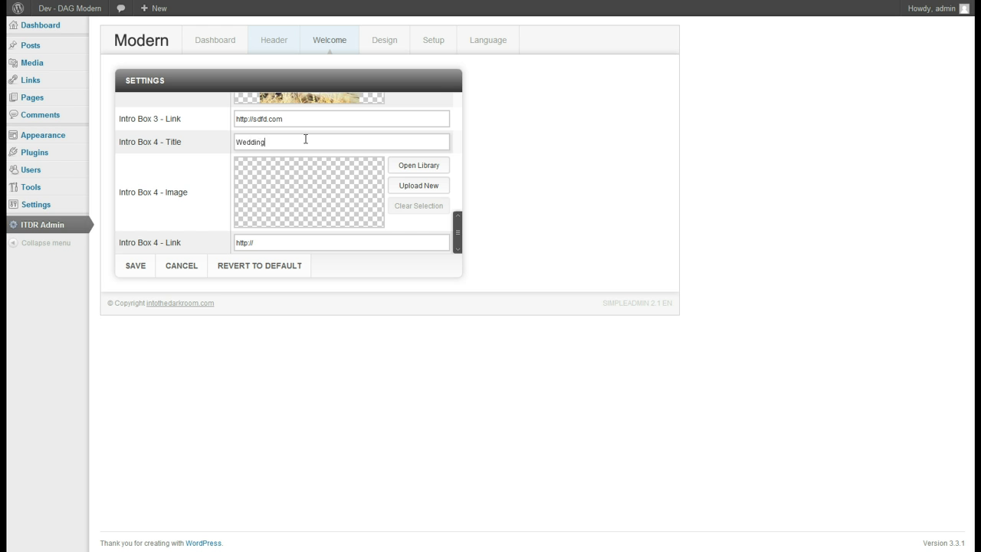
pyautogui.click(416, 166)
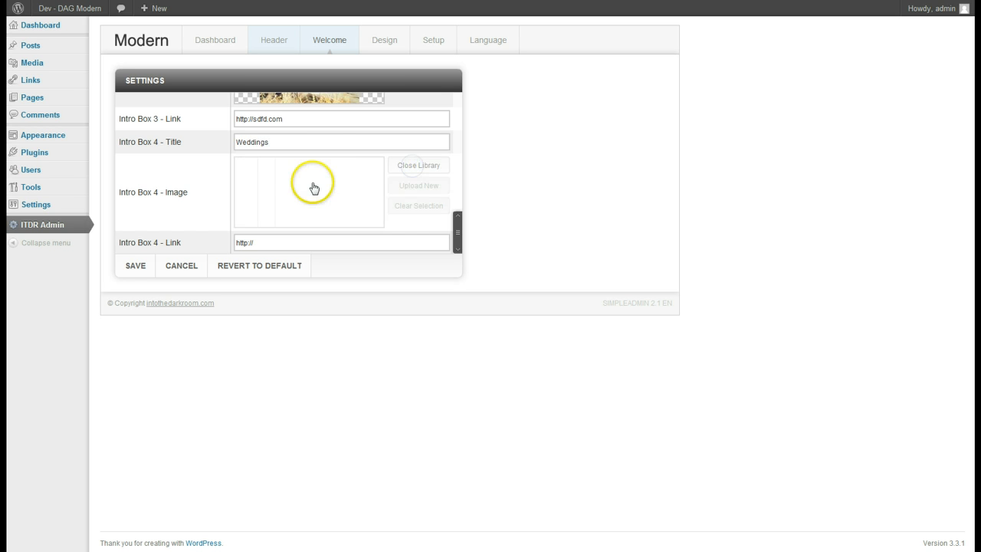
pyautogui.click(288, 183)
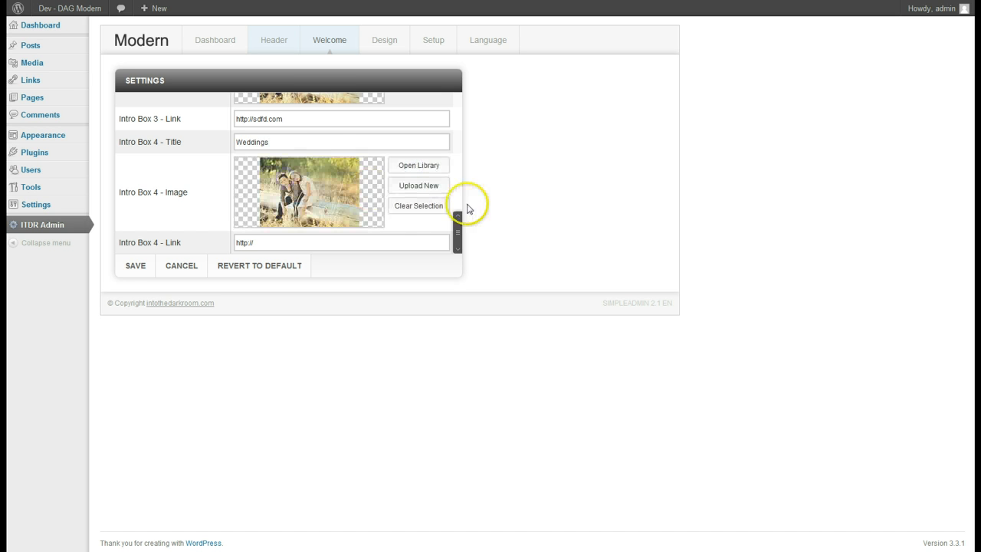
pyautogui.click(378, 240)
pyautogui.write('sdfd.com')
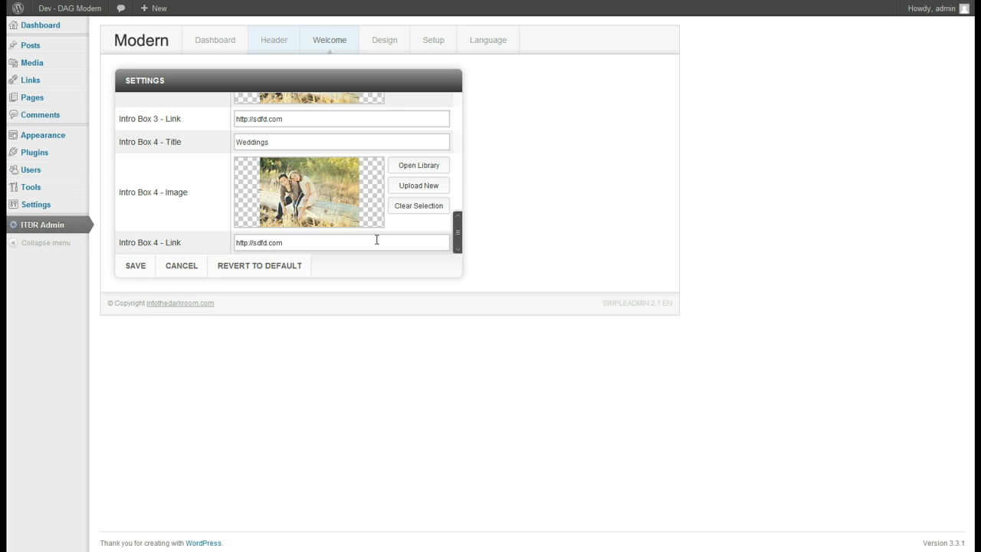
pyautogui.click(135, 265)
# Reload the blog's home page and check the four intro boxes below the welcome text
pyautogui.click(331, 2)
pyautogui.press('F5')
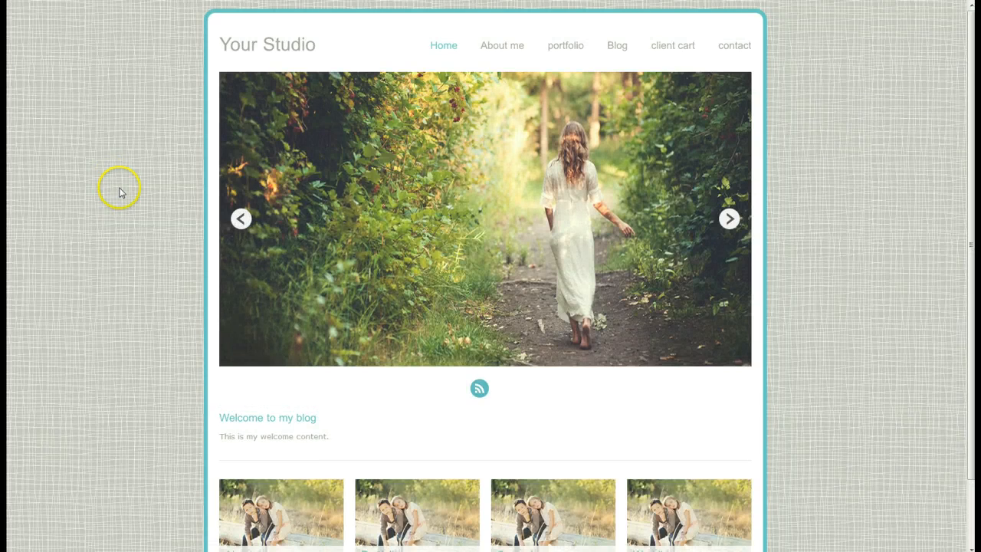
pyautogui.scroll(-1, 107, 201)
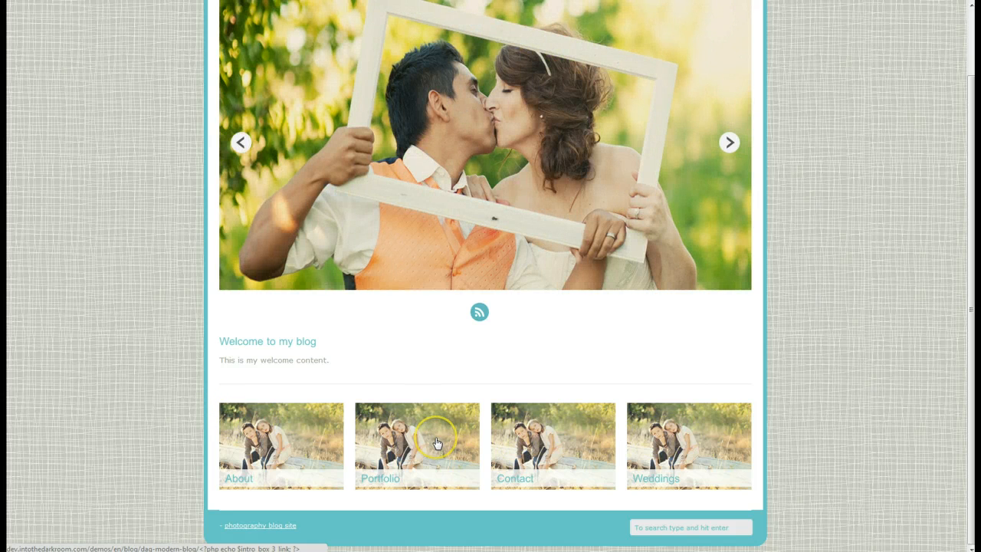
pyautogui.click(435, 442)
pyautogui.click(426, 441)
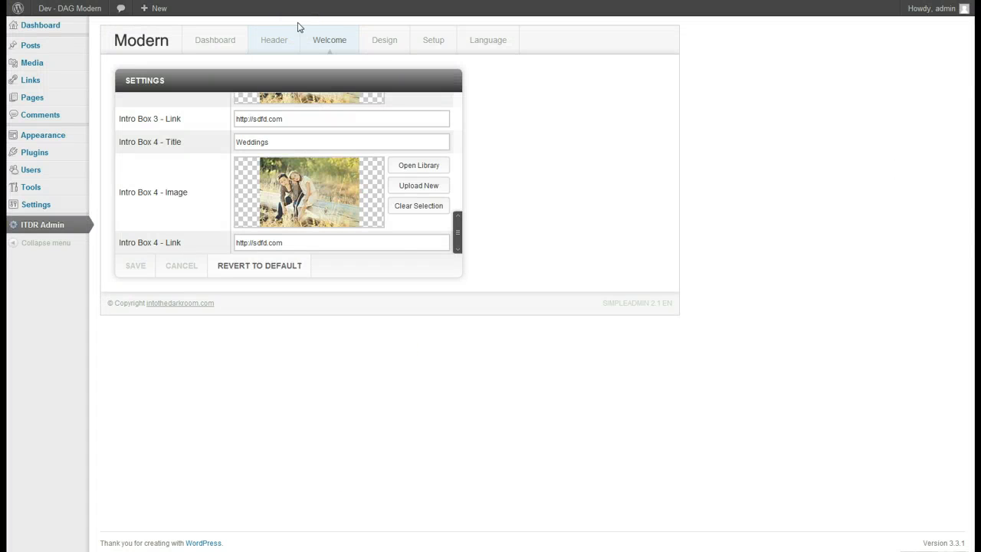
# In the Design settings, set the theme color to 0xC93026 and the blog width to 1036, save, and reload the home page
pyautogui.click(299, 27)
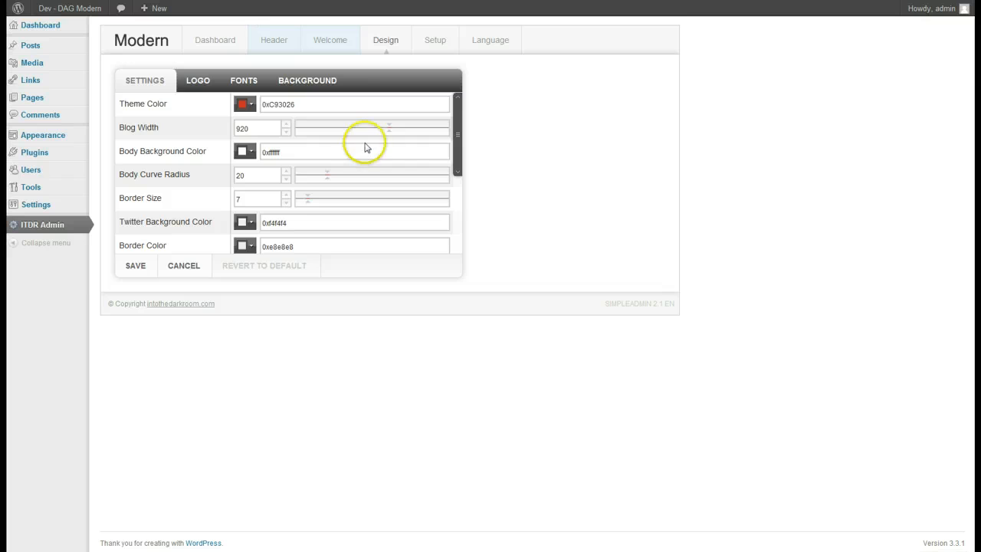
pyautogui.moveTo(389, 135)
pyautogui.mouseDown()
pyautogui.moveTo(376, 134)
pyautogui.moveTo(400, 135)
pyautogui.mouseUp()
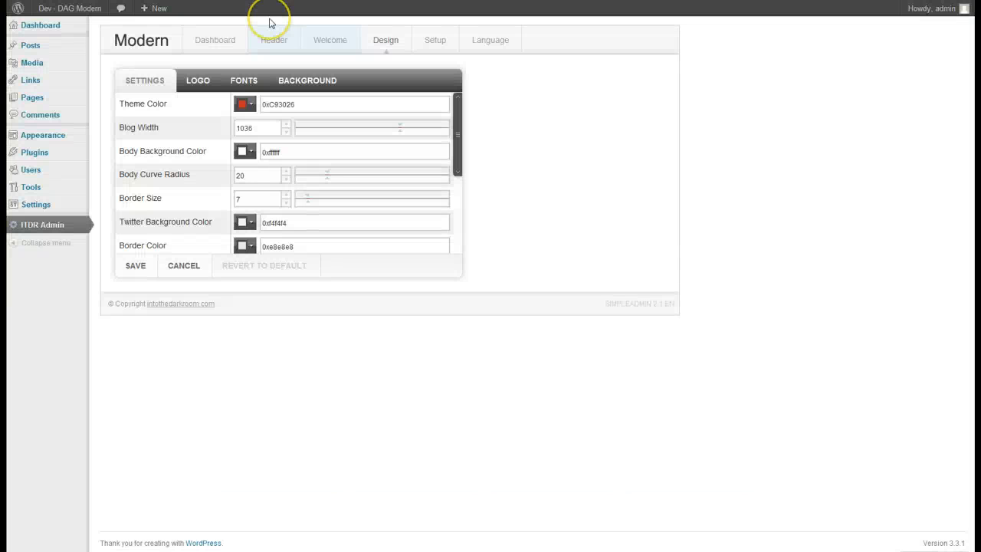
pyautogui.click(147, 267)
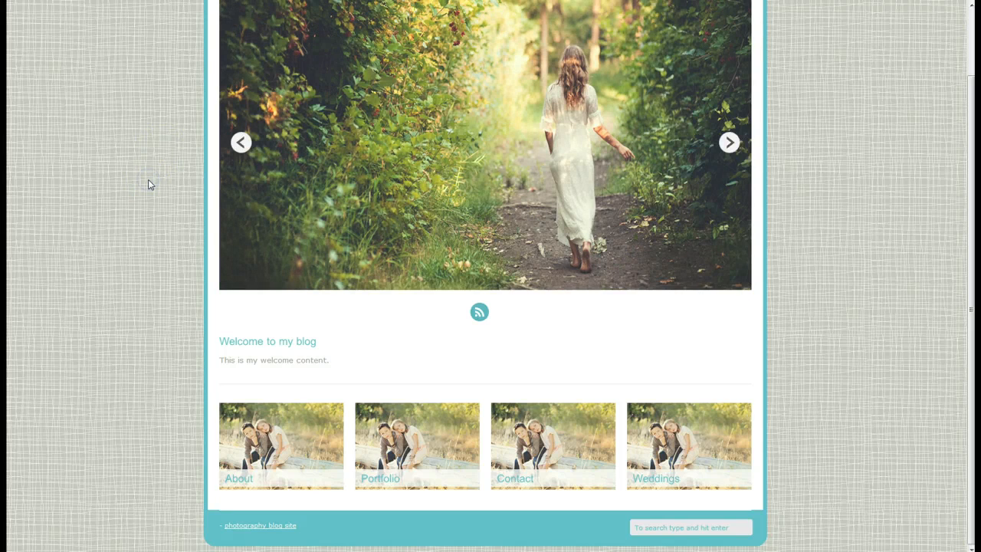
pyautogui.press('F5')
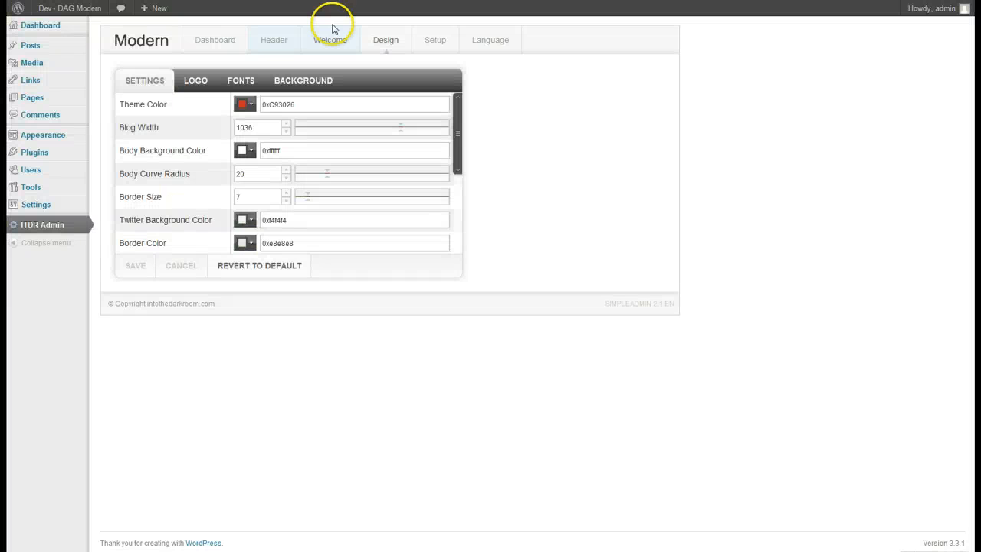
# Set the Body Curve Radius to 6 and the Border Size to 5, save, and check the frame on the home page
pyautogui.click(318, 174)
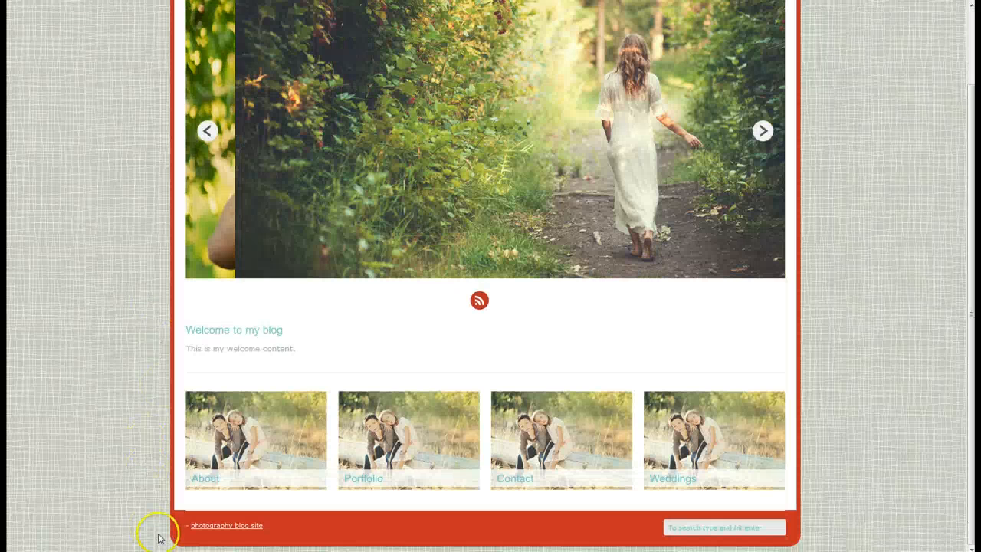
pyautogui.scroll(2, 138, 170)
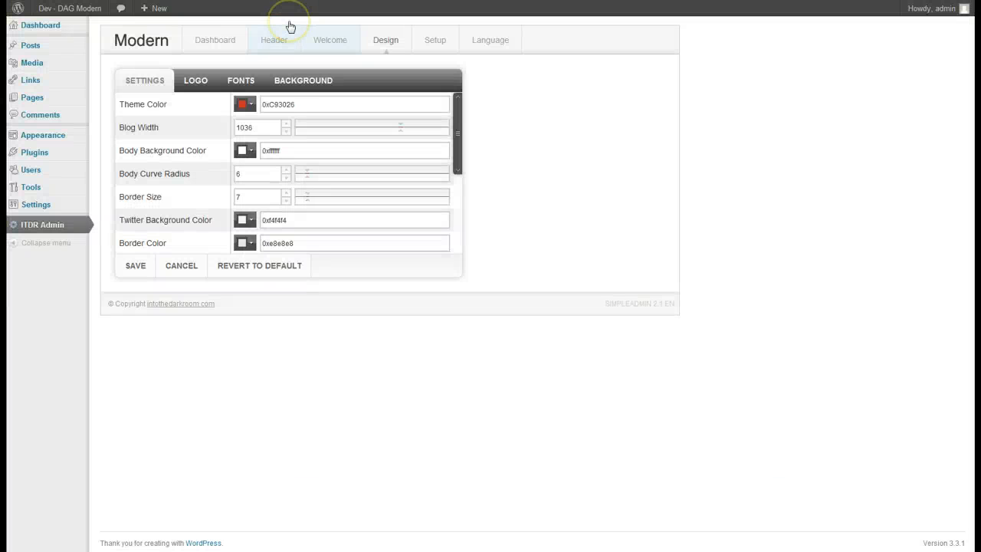
pyautogui.click(289, 25)
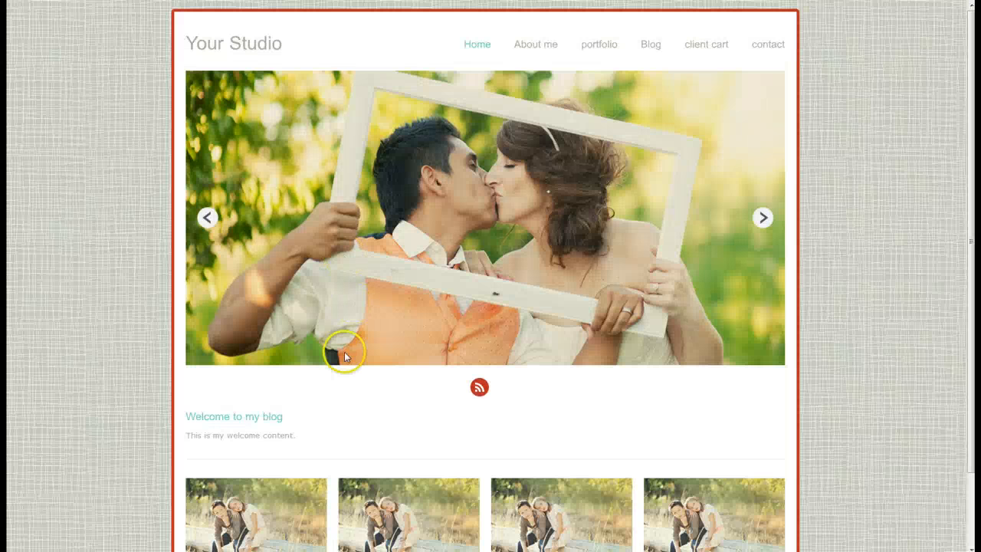
pyautogui.scroll(-2, 344, 352)
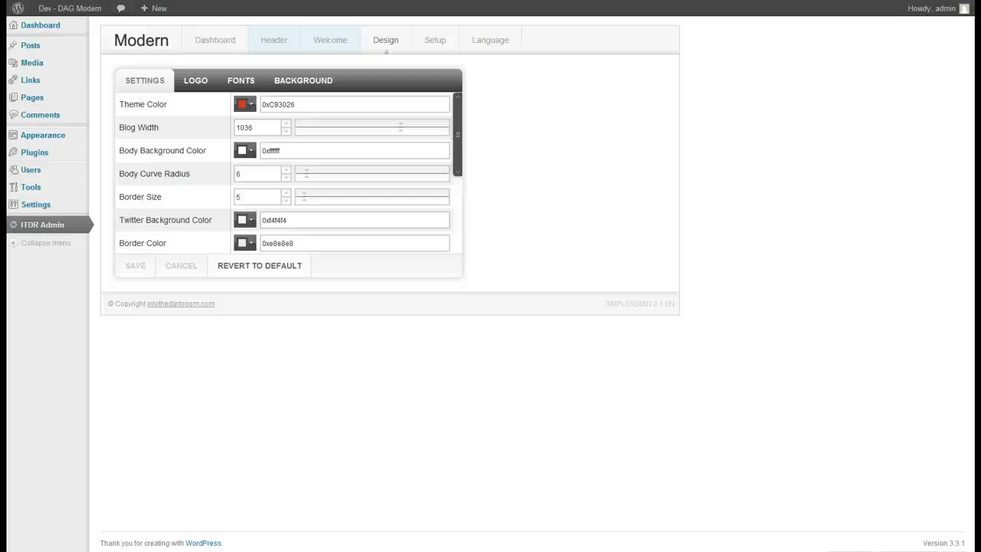
# In the social media setup, enter the Twitter username intothedarkroom, enable Use Twitter, and save
pyautogui.click(287, 27)
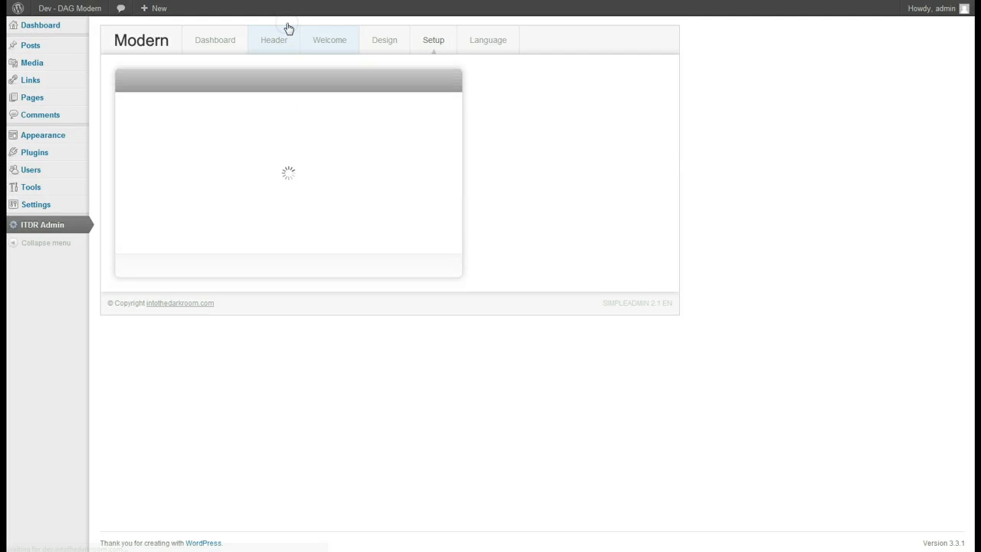
pyautogui.click(270, 80)
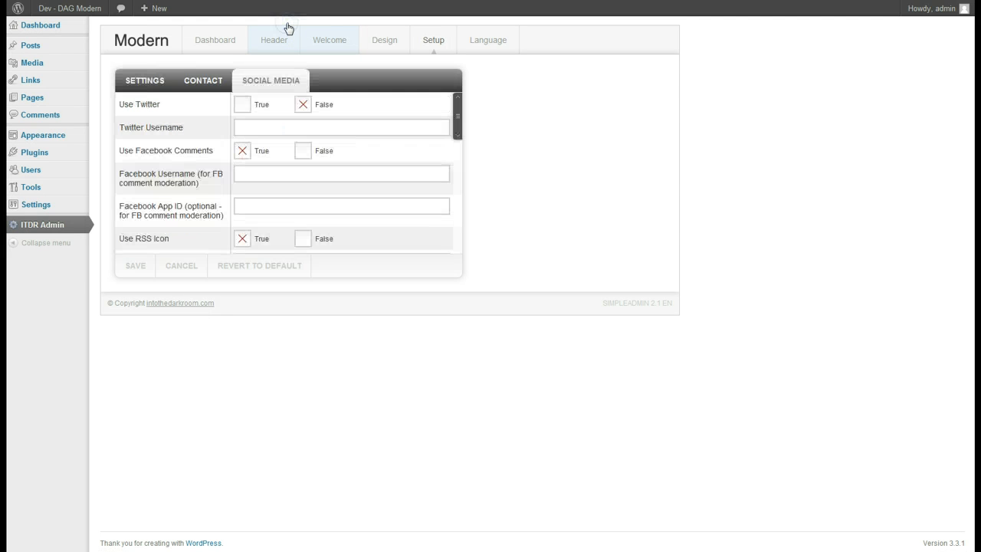
pyautogui.click(265, 128)
pyautogui.write('intothedarkroom')
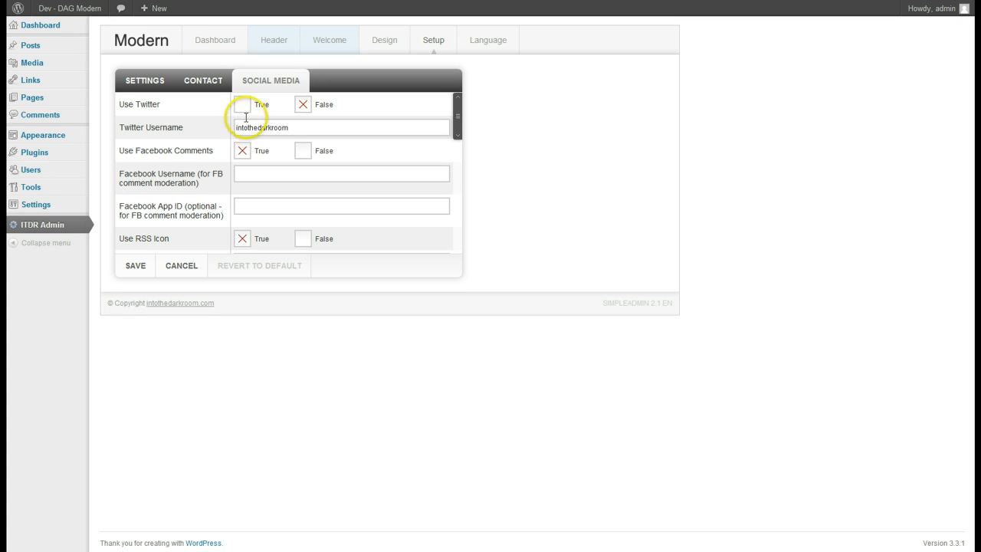
pyautogui.click(244, 105)
pyautogui.click(136, 271)
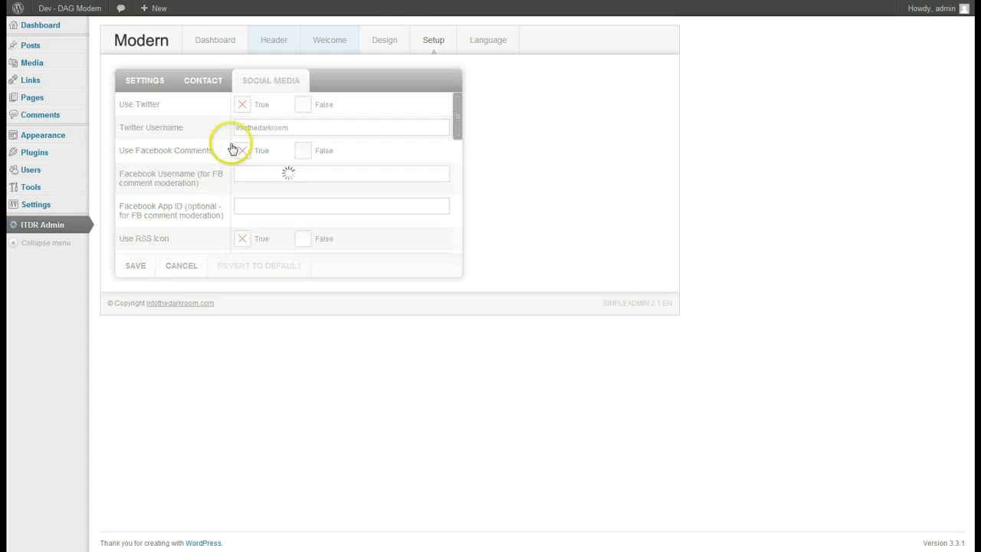
# Set the Twitter Background Color to 0xe1e1e1 in the Design settings, save, and check the Twitter bar on the reloaded home page
pyautogui.click(391, 47)
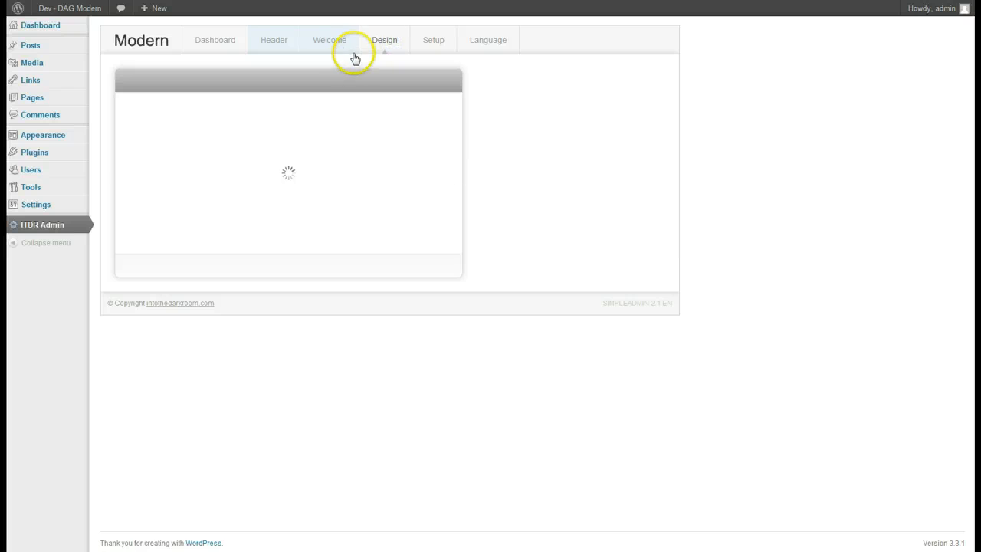
pyautogui.moveTo(458, 157); pyautogui.dragTo(396, 175)
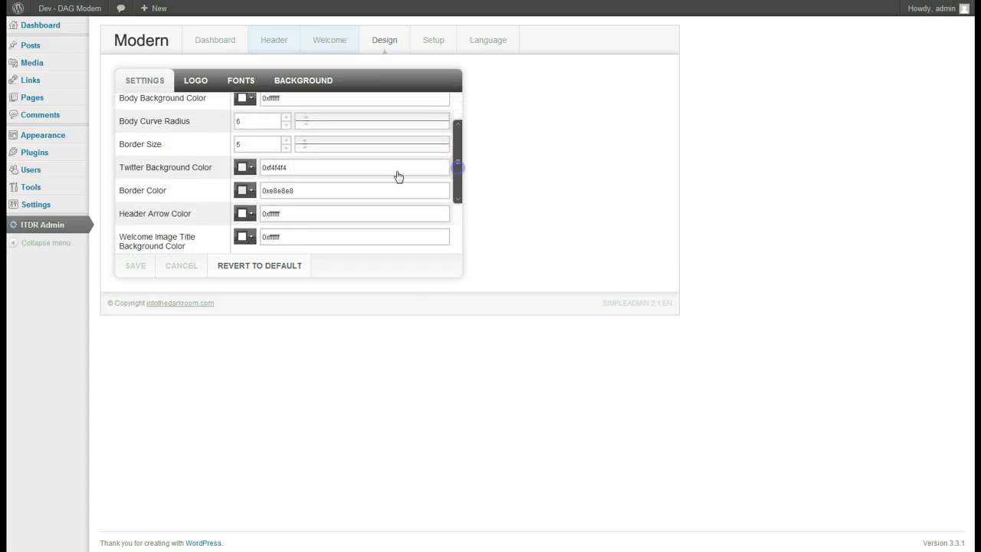
pyautogui.moveTo(287, 170); pyautogui.dragTo(274, 170)
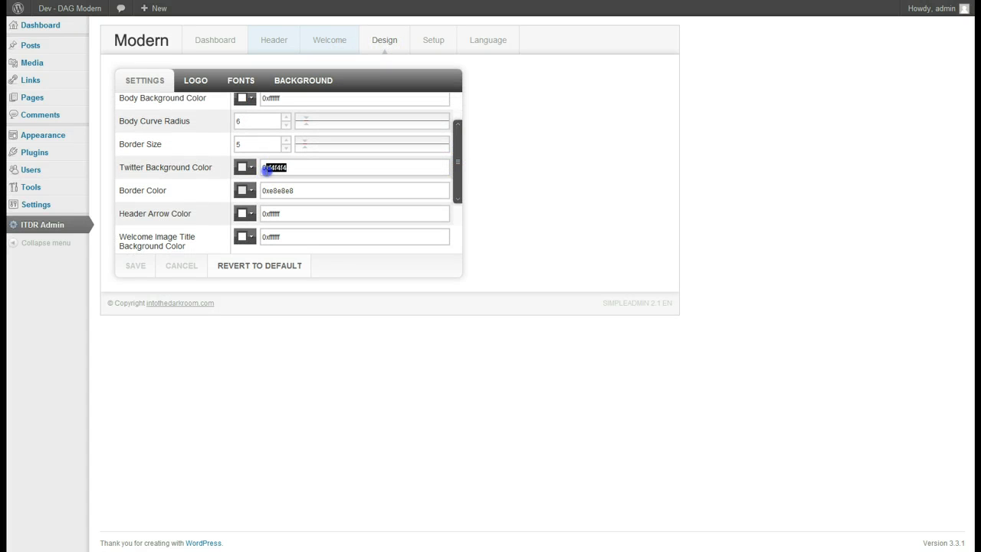
pyautogui.write('e1e1e1')
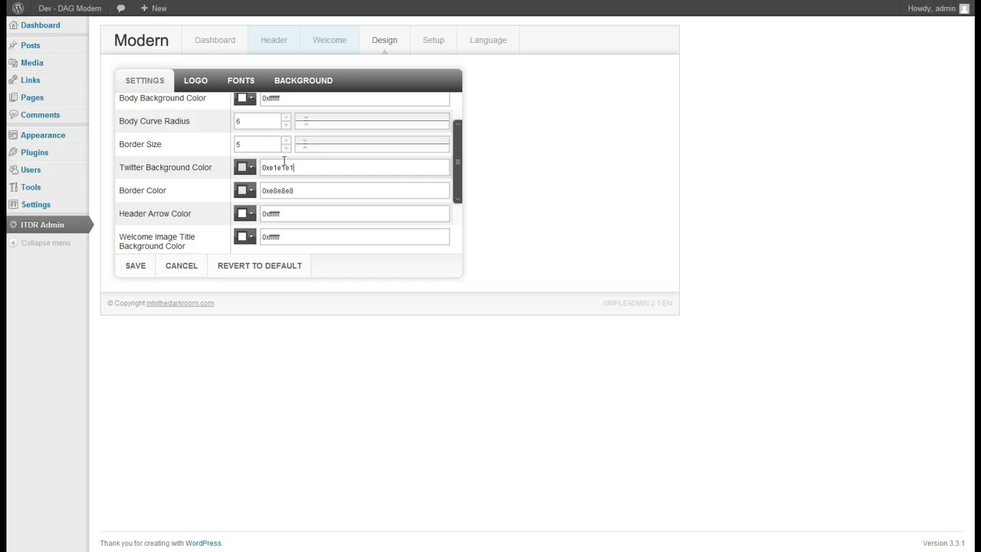
pyautogui.click(142, 265)
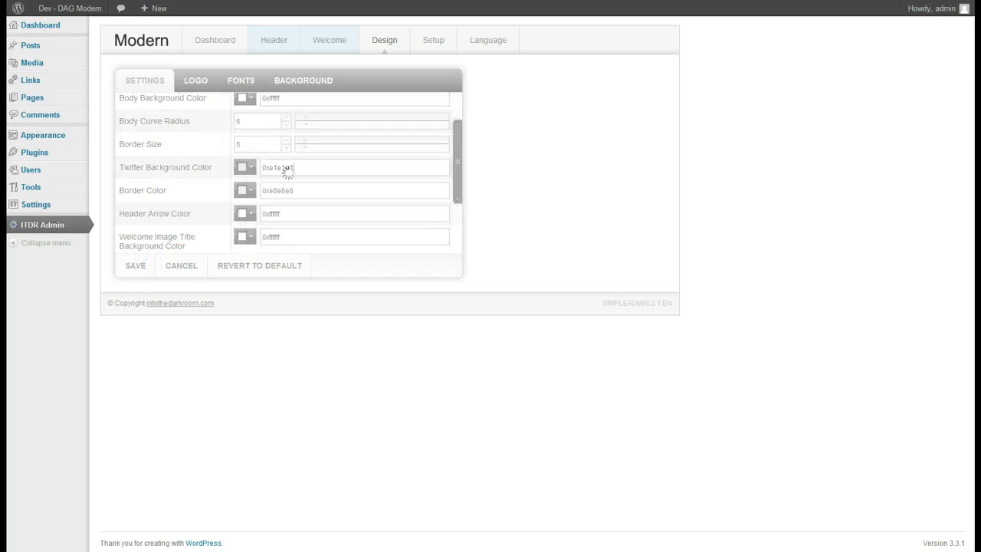
pyautogui.hotkey('ctrl', 'Tab')
pyautogui.press('F5')
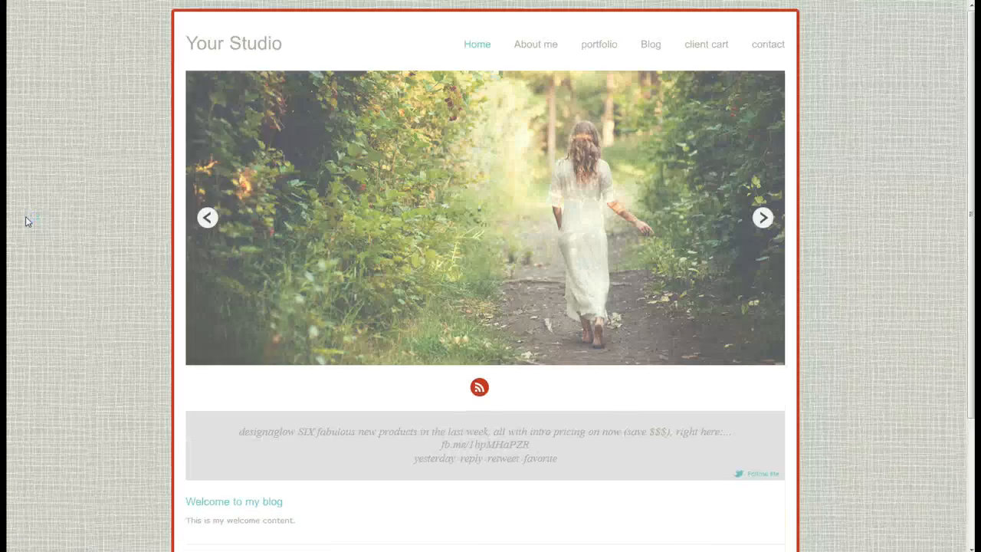
pyautogui.scroll(-3, 31, 233)
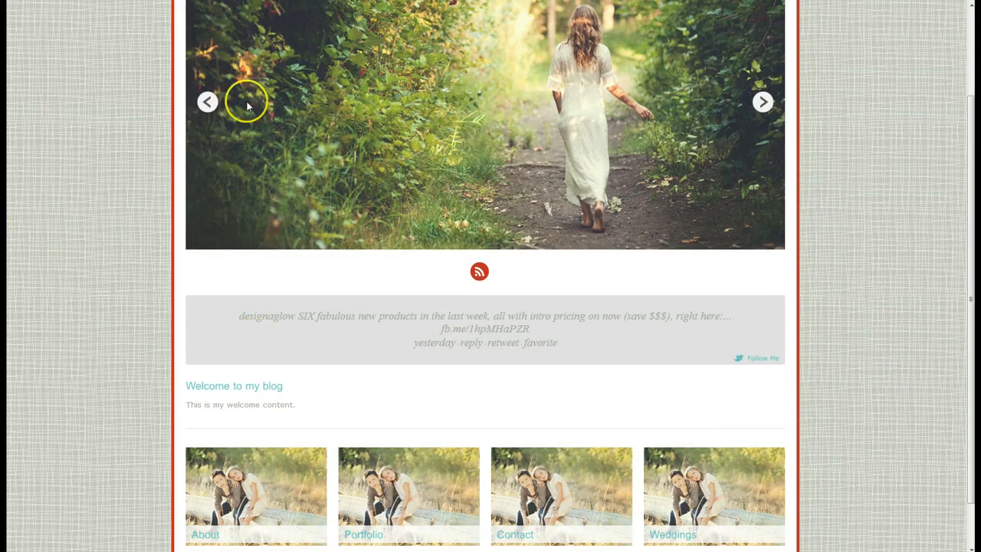
# Compare the Design color settings with the home page and set the Header Arrow Color to 0xBF2D29
pyautogui.hotkey('ctrl', 'Tab')
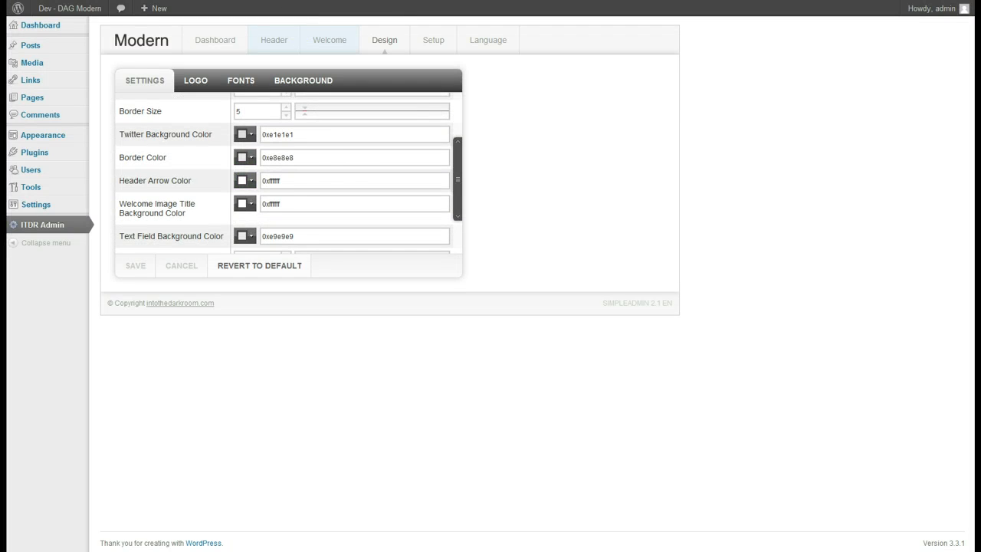
pyautogui.hotkey('ctrl', 'Tab')
pyautogui.click(91, 245)
pyautogui.scroll(-1, 91, 247)
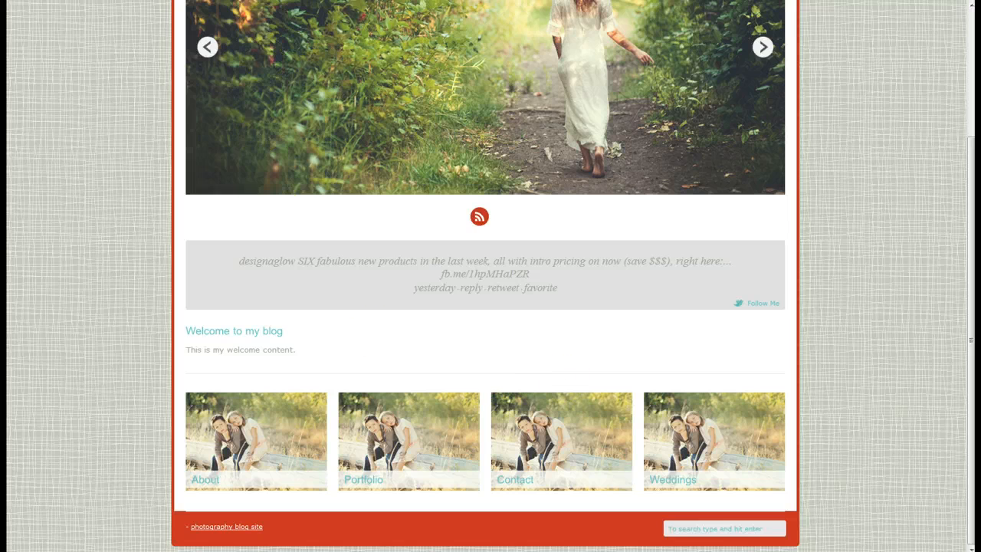
pyautogui.hotkey('ctrl', 'Tab')
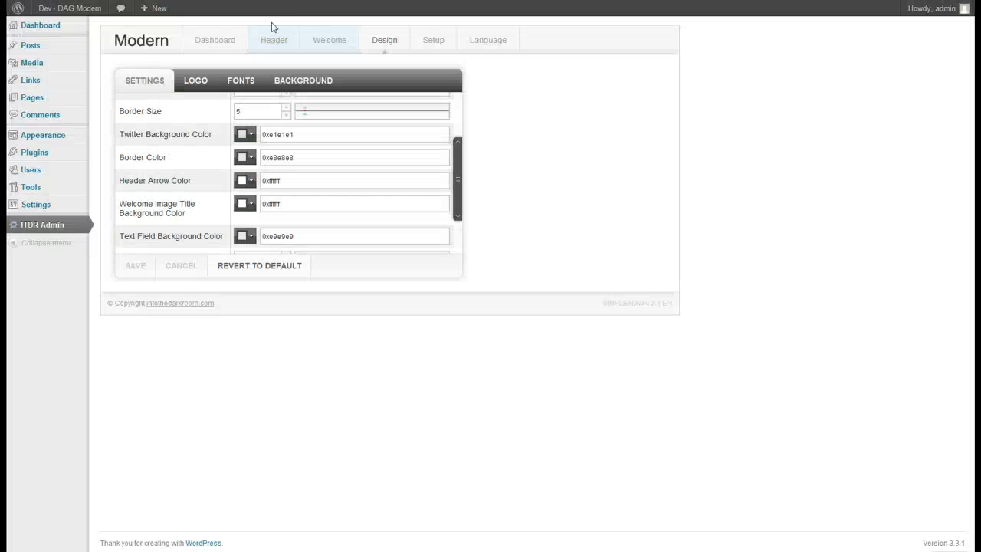
pyautogui.hotkey('ctrl', 'Tab')
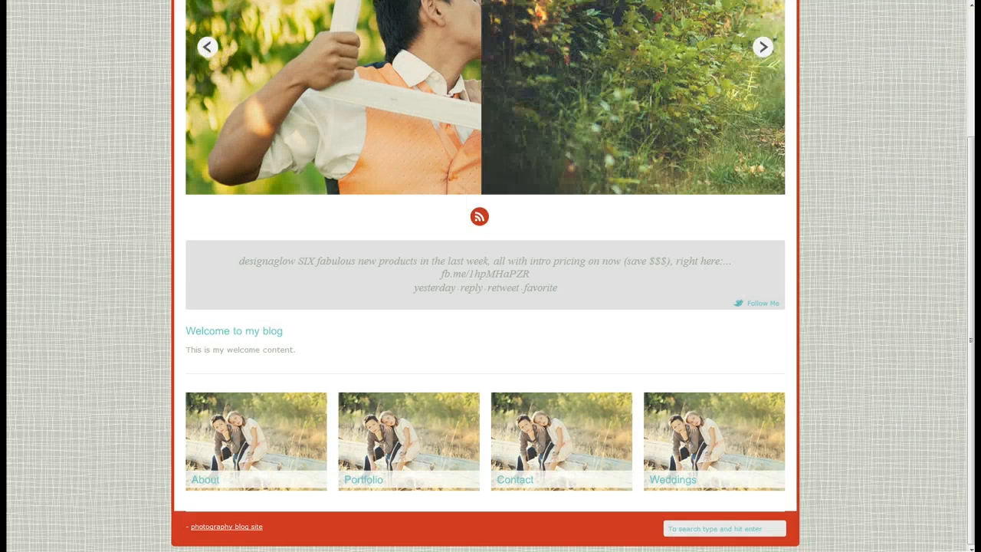
pyautogui.hotkey('ctrl', 'Tab')
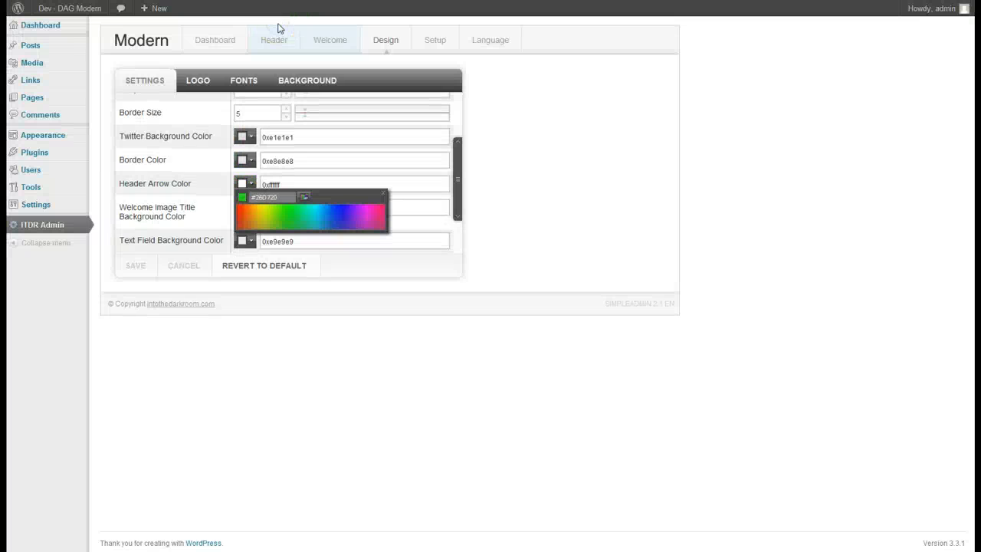
pyautogui.click(279, 24)
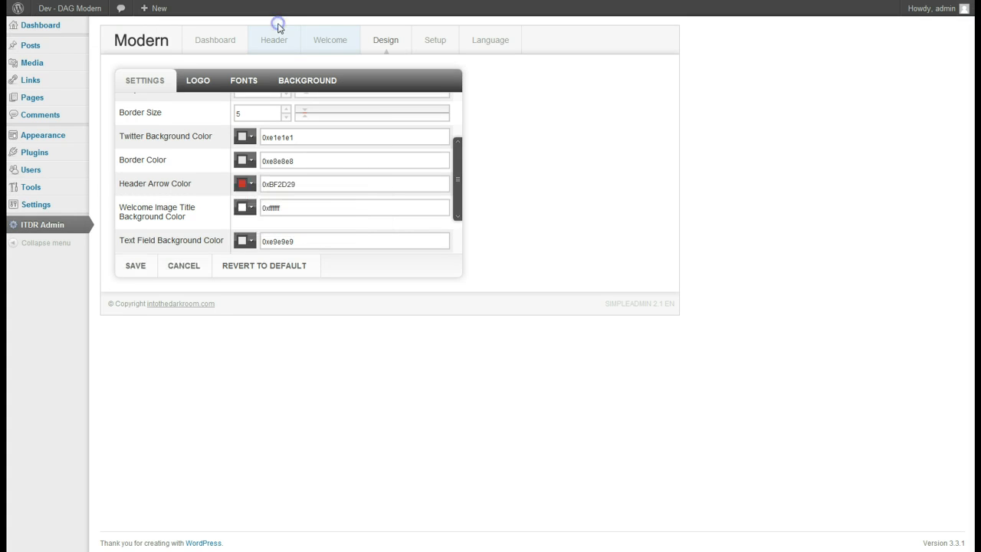
# Save the arrow color and check the header arrows, intro box titles and search field on the reloaded home page
pyautogui.click(135, 265)
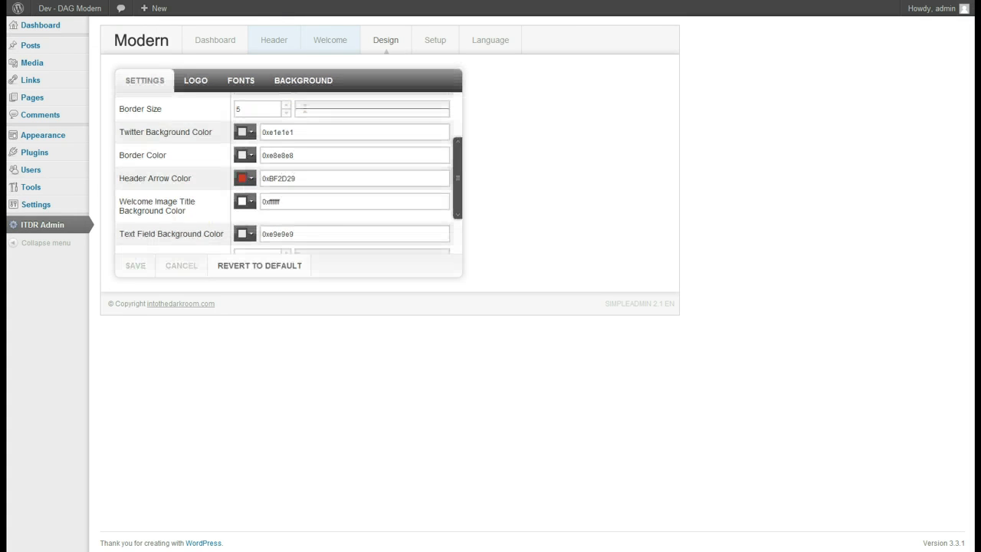
pyautogui.hotkey('ctrl', 'Tab')
pyautogui.press('F5')
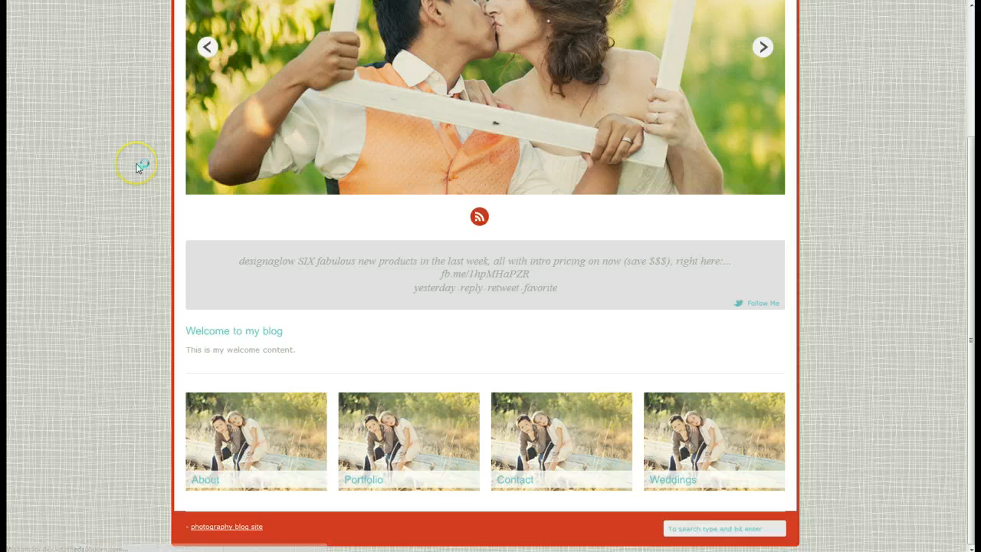
pyautogui.scroll(-3, 137, 156)
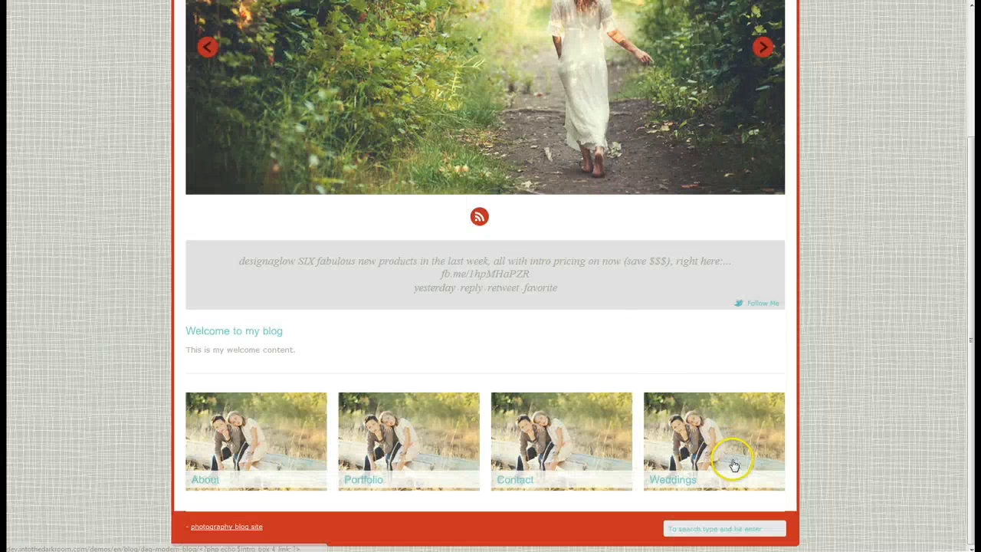
pyautogui.click(737, 529)
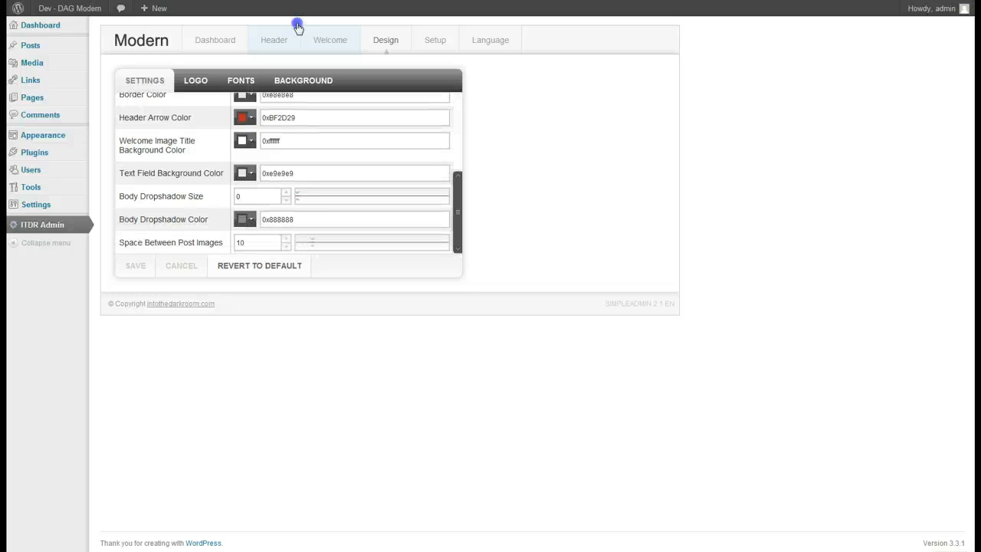
# Set the Body Dropshadow Size to 8 and its color to 0x000000, save, and check the shadow on the home page
pyautogui.click(299, 201)
pyautogui.moveTo(297, 200); pyautogui.dragTo(298, 200)
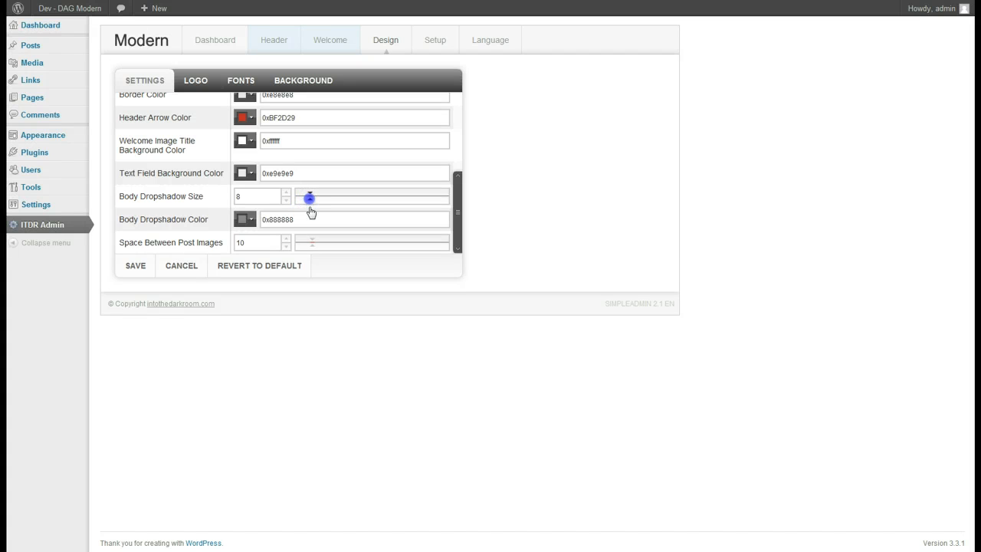
pyautogui.moveTo(294, 220); pyautogui.dragTo(270, 220)
pyautogui.write('0x000000')
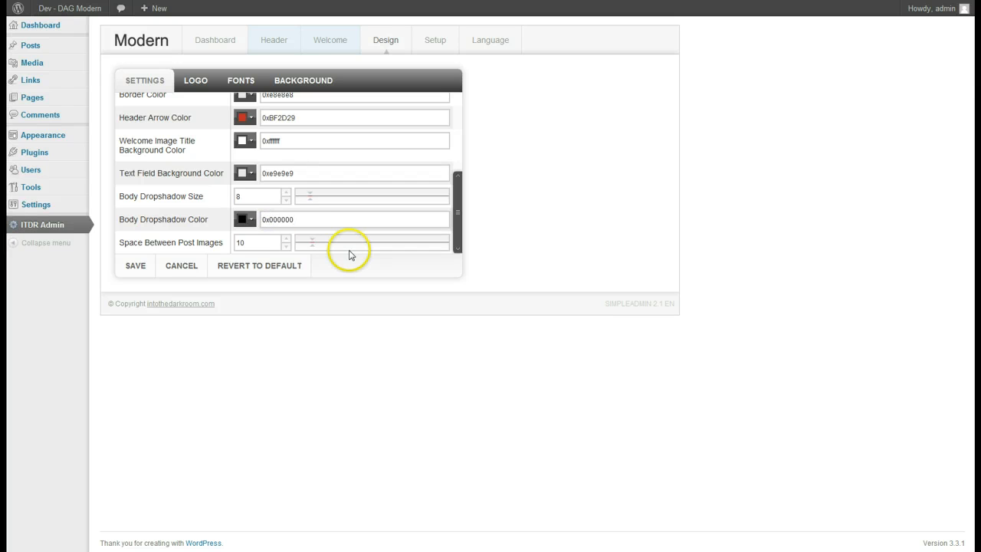
pyautogui.click(135, 265)
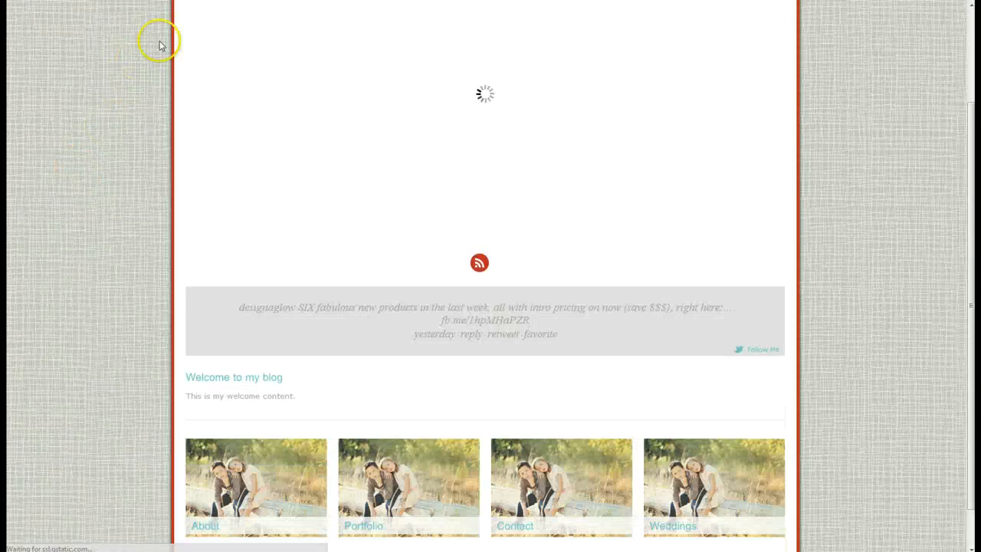
pyautogui.scroll(3, 159, 46)
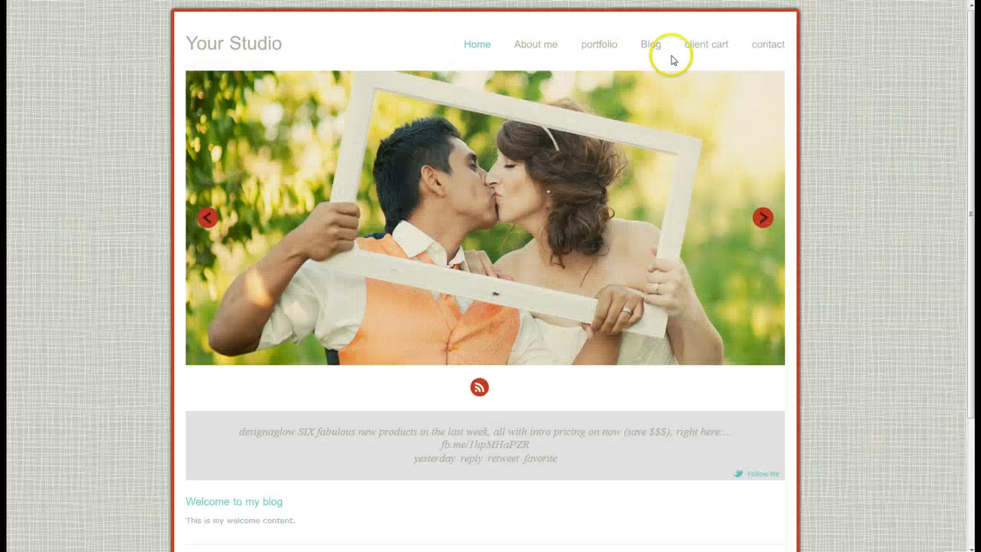
# Open the site's Blog page, set Space Between Post Images to 7 in the Design settings, save, and reload the blog
pyautogui.click(656, 48)
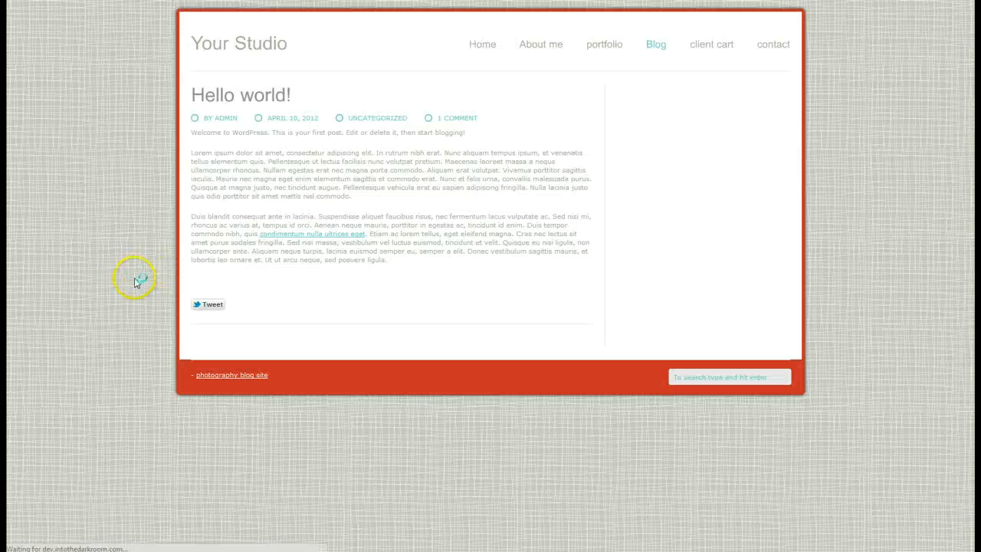
pyautogui.scroll(-3, 130, 284)
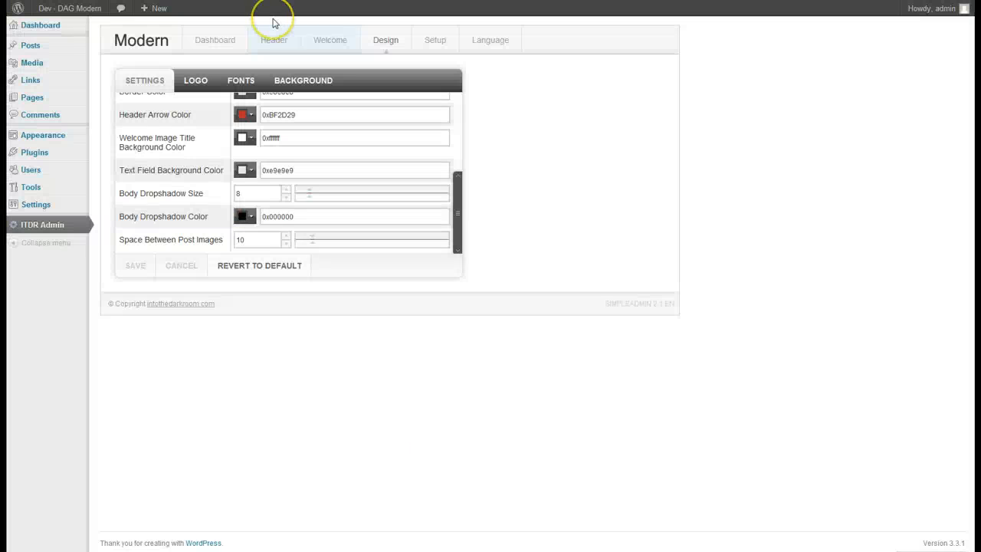
pyautogui.moveTo(312, 240); pyautogui.dragTo(309, 240)
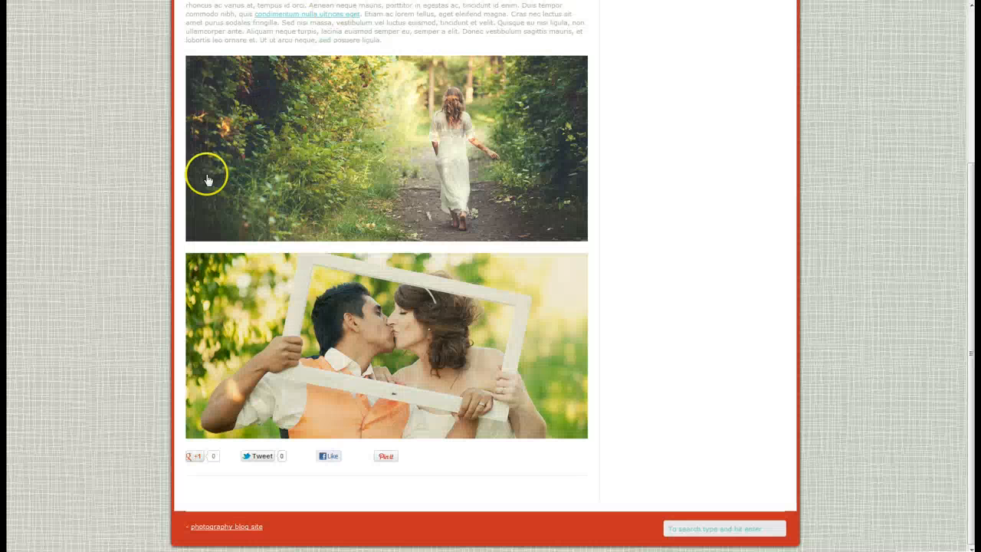
pyautogui.press('F5')
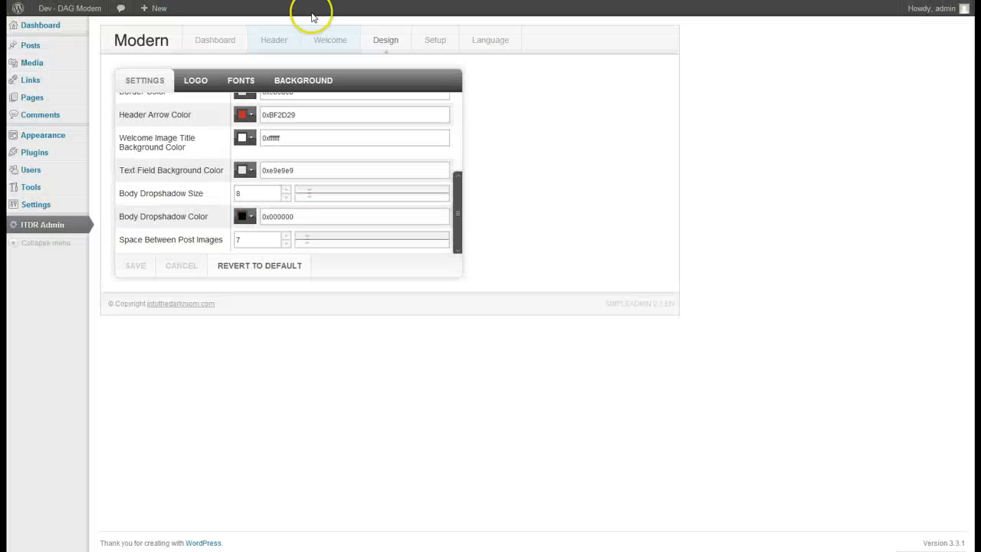
# In the Design logo settings, replace the Logo Text with My Name Photography
pyautogui.click(204, 80)
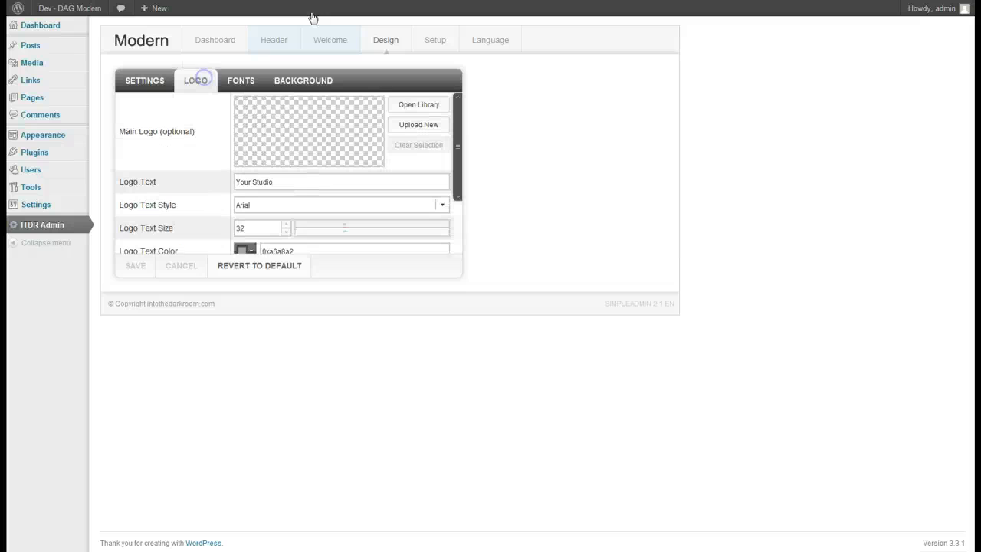
pyautogui.click(297, 185)
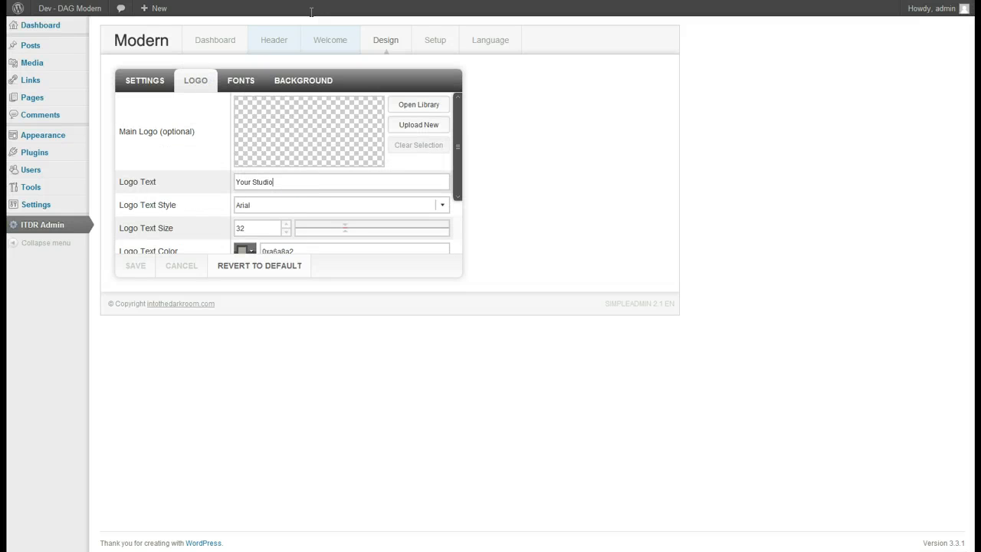
pyautogui.click(297, 183)
pyautogui.moveTo(297, 183); pyautogui.dragTo(171, 184)
pyautogui.write('My Name Photography')
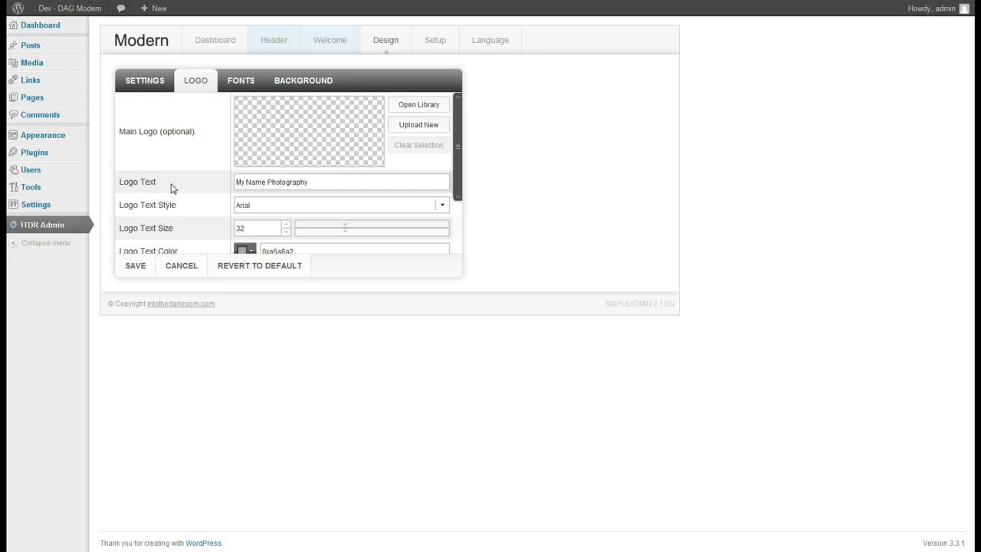
# Set the logo text style to League Gothic, size 23 and color 0xD72317, save, and check it on the reloaded blog page
pyautogui.click(285, 203)
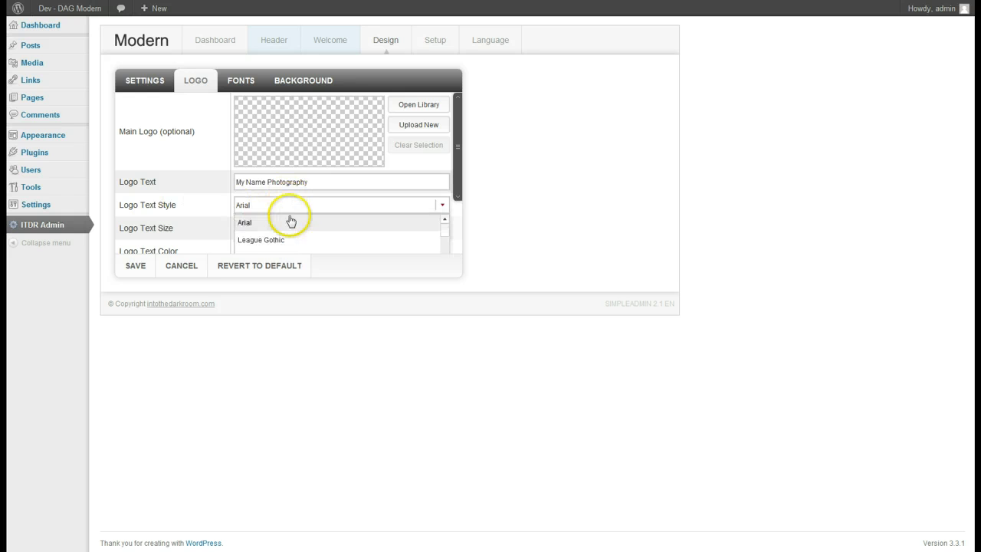
pyautogui.click(292, 242)
pyautogui.moveTo(465, 188); pyautogui.dragTo(459, 210)
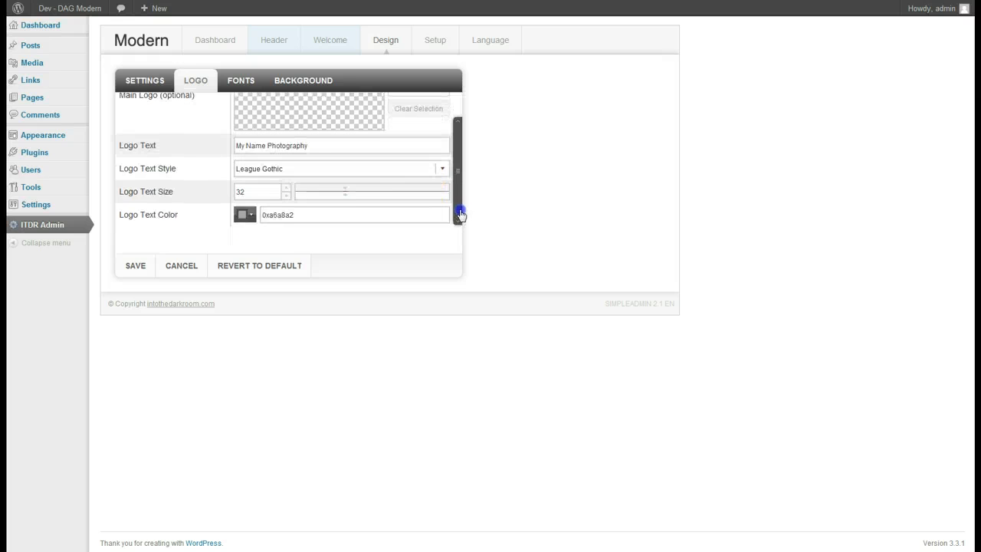
pyautogui.moveTo(357, 199); pyautogui.dragTo(328, 194)
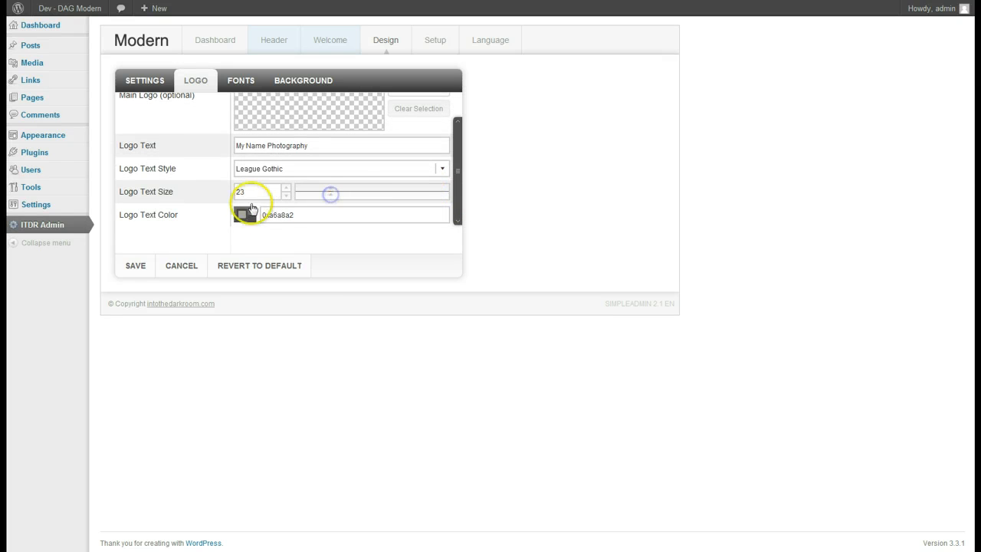
pyautogui.click(253, 214)
pyautogui.click(242, 194)
pyautogui.click(134, 264)
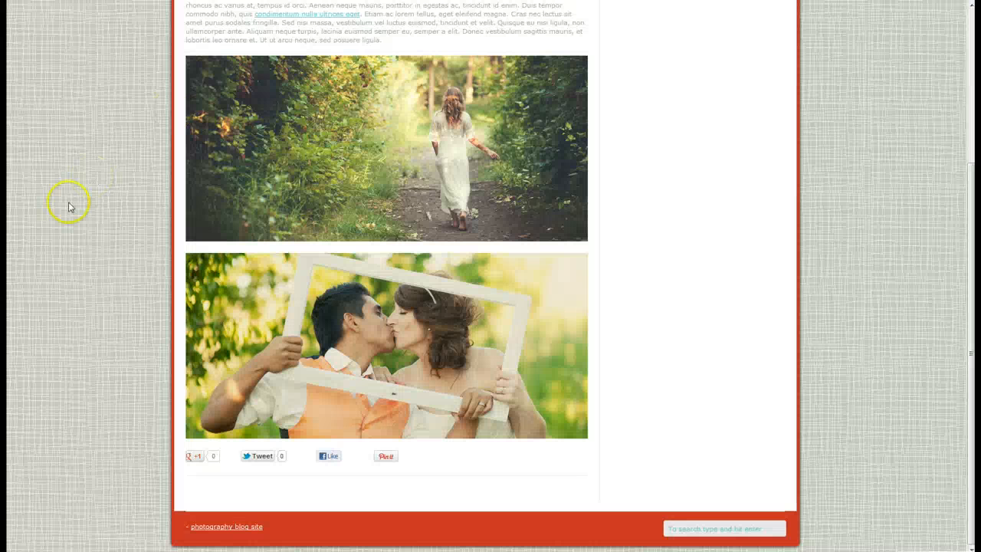
pyautogui.press('F5')
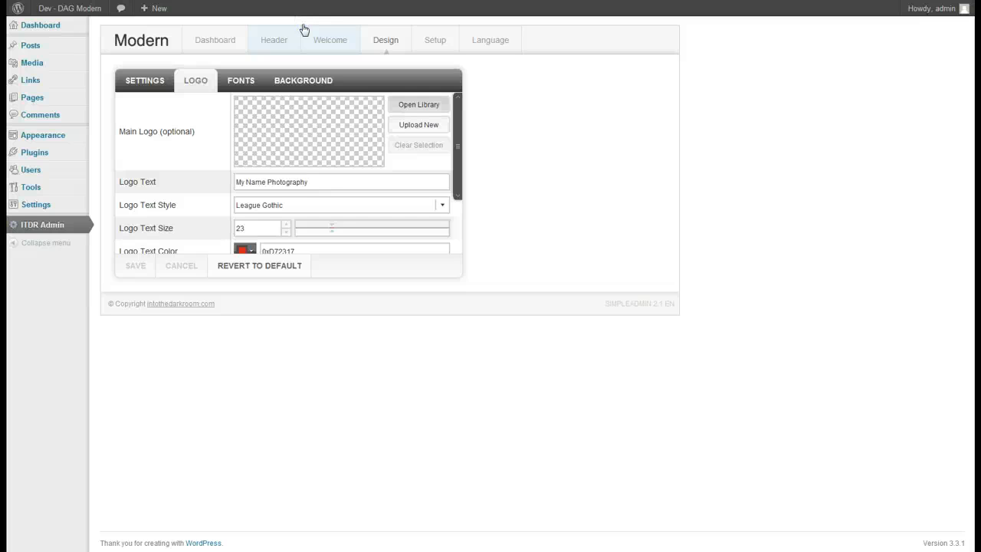
# Choose the logo.jpg just above testttt.jpg from the library as the Main Logo, save, and check it on the blog page
pyautogui.click(418, 105)
pyautogui.moveTo(379, 112); pyautogui.dragTo(377, 150)
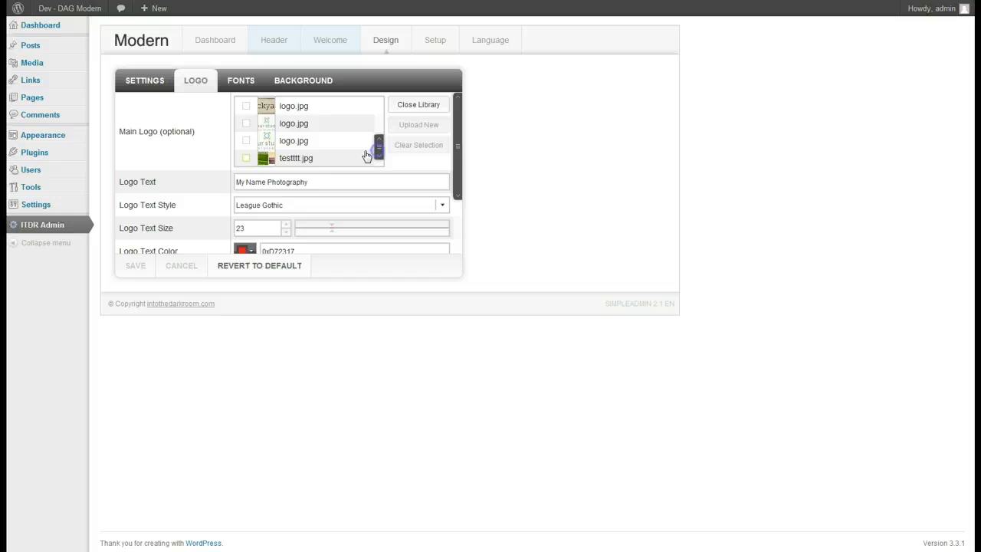
pyautogui.click(280, 142)
pyautogui.click(132, 268)
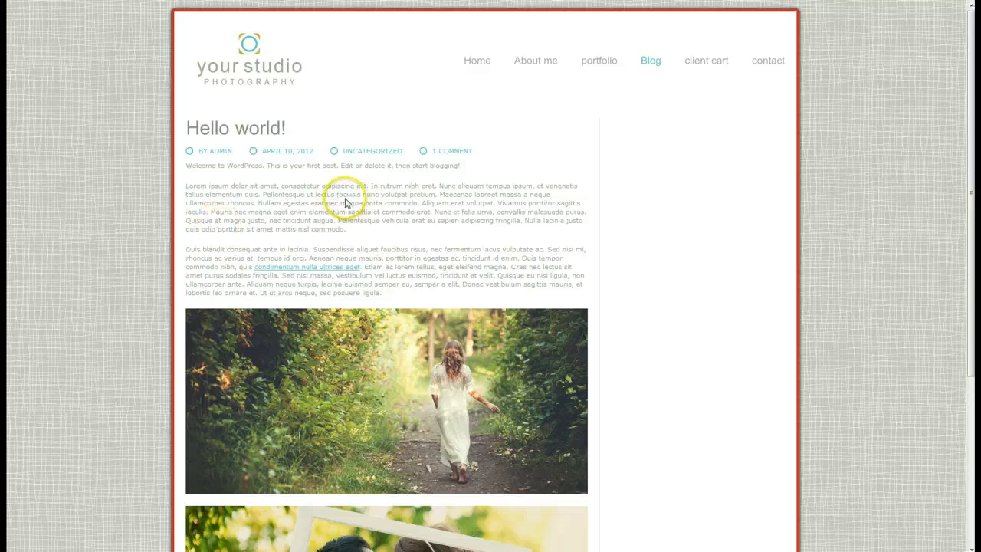
# In the Design font settings, set the Content Text Style to Serif and the Description Color to 0x000000
pyautogui.click(317, 2)
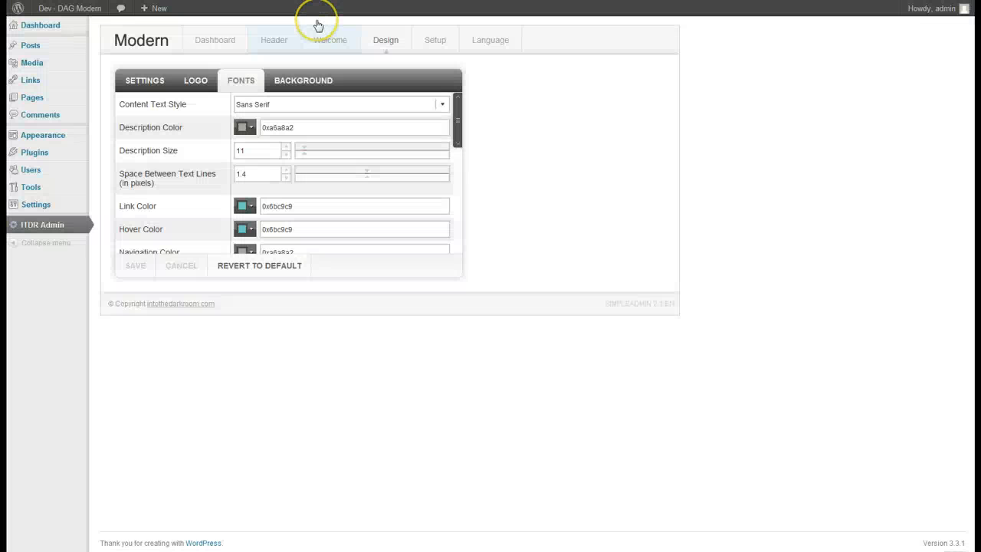
pyautogui.click(341, 104)
pyautogui.click(249, 138)
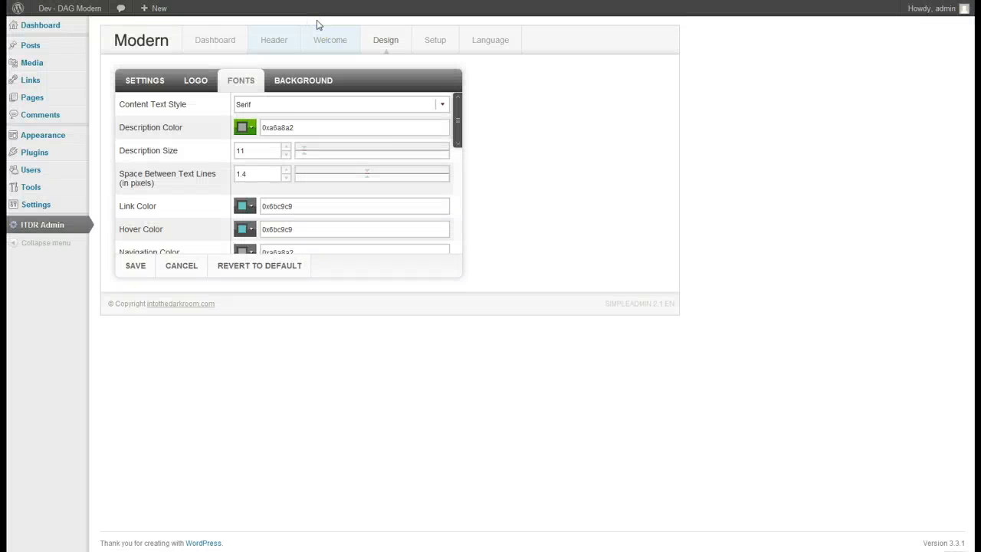
pyautogui.click(245, 128)
pyautogui.moveTo(296, 129); pyautogui.dragTo(269, 129)
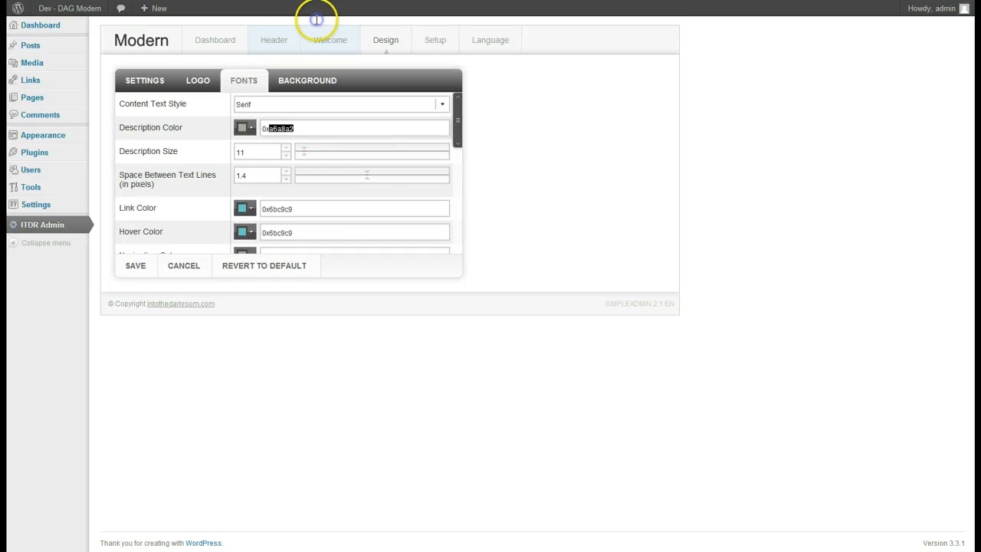
pyautogui.write('00000')
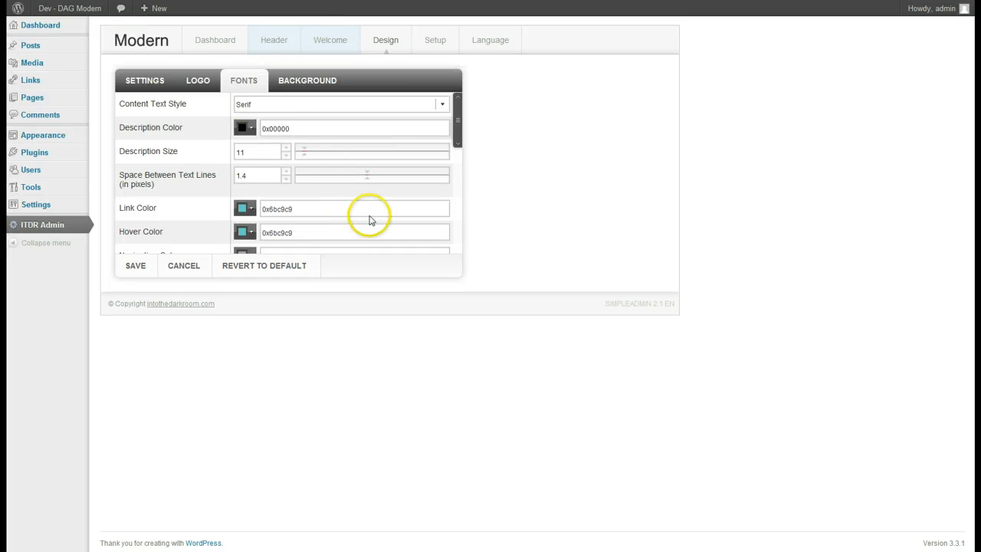
# Set the Description Size to 14 and Space Between Text Lines to 1.6, saving the font settings
pyautogui.click(286, 148)
pyautogui.click(285, 148)
pyautogui.click(285, 148)
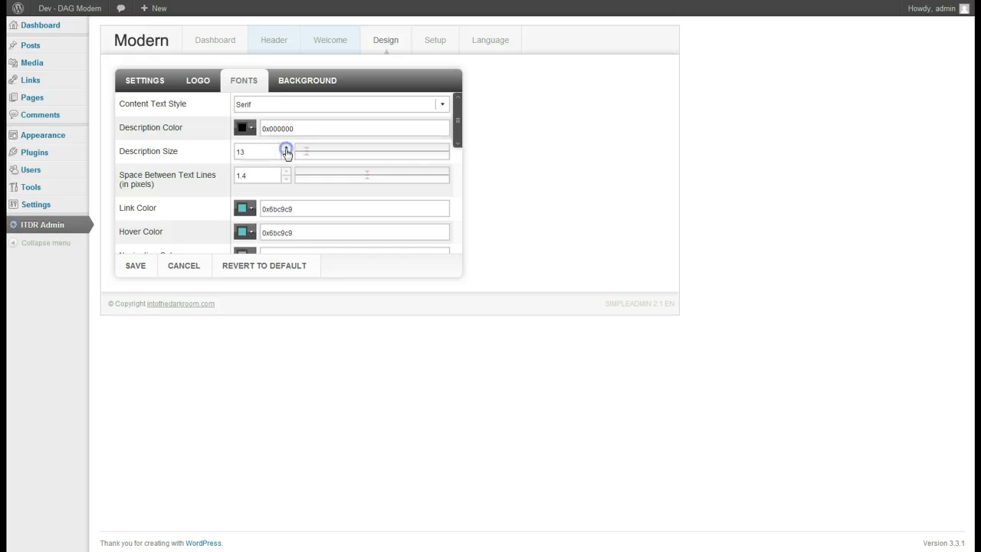
pyautogui.click(285, 148)
pyautogui.click(288, 157)
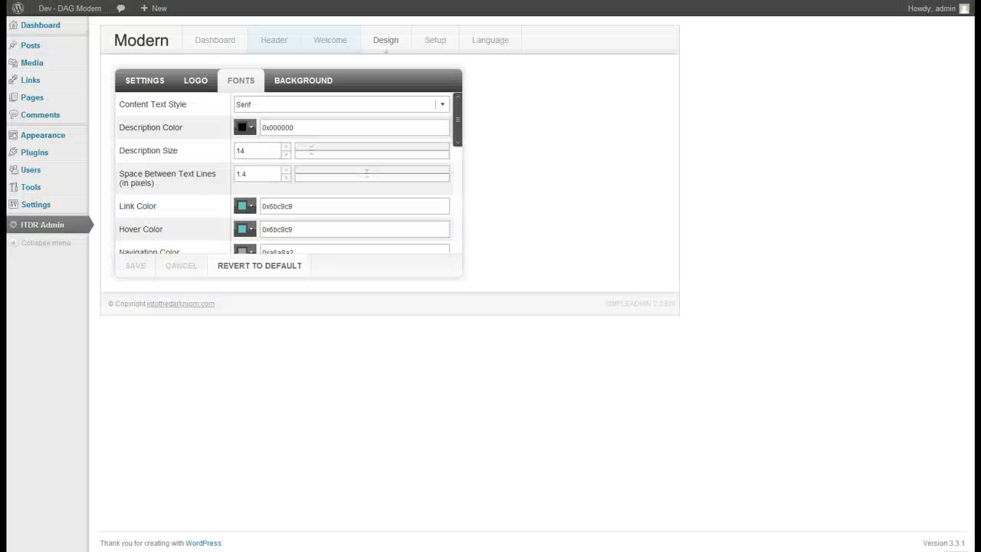
pyautogui.click(278, 26)
pyautogui.click(320, 8)
pyautogui.click(135, 266)
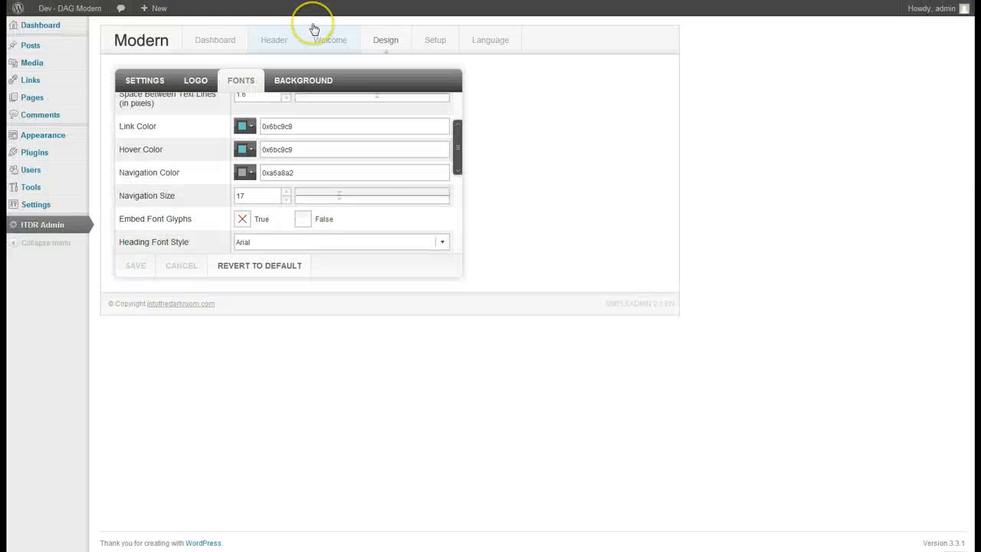
# Set the Navigation Color to 0xDC2213 and the Navigation Size to 14, save, and check the menu on the reloaded blog page
pyautogui.click(245, 173)
pyautogui.click(238, 207)
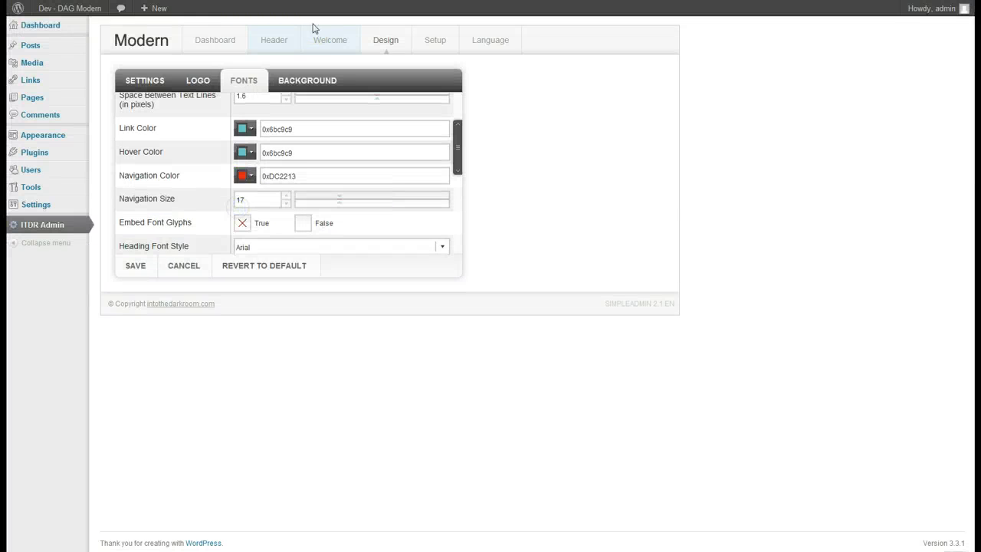
pyautogui.click(285, 203)
pyautogui.click(136, 265)
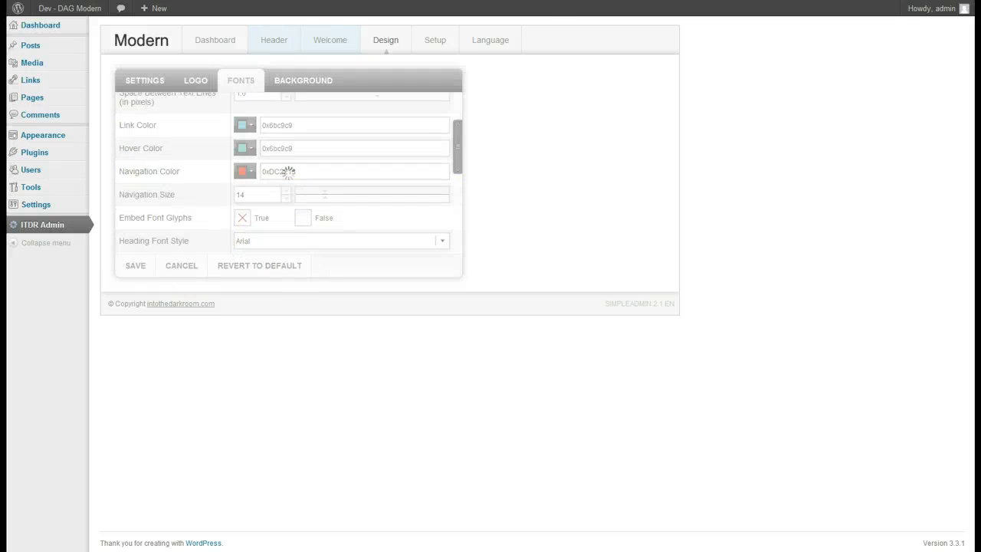
pyautogui.click(113, 184)
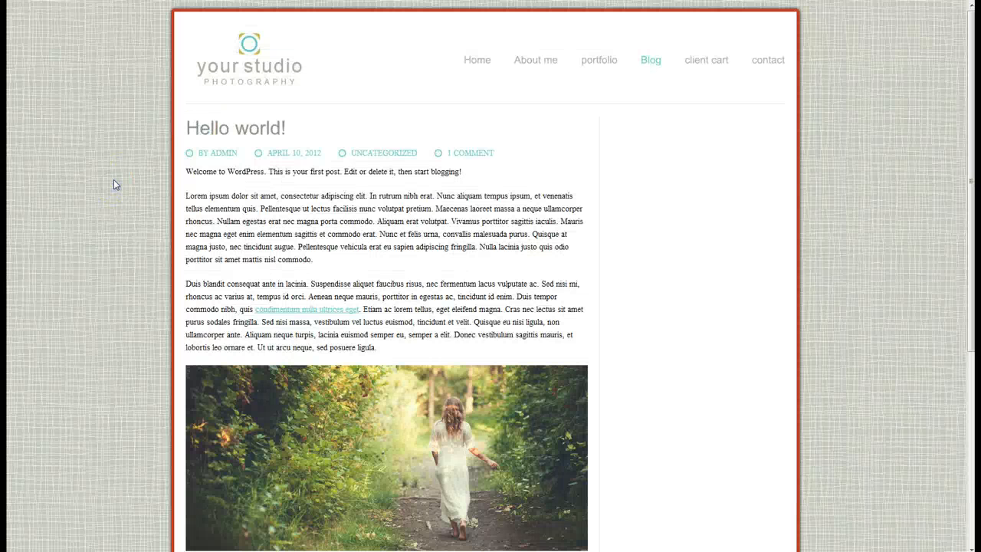
pyautogui.press('F5')
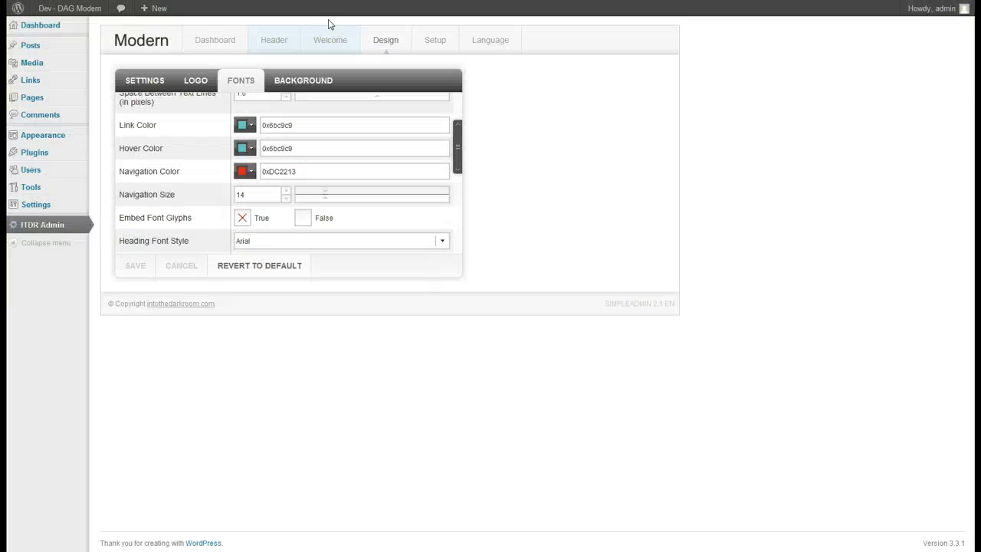
# Set Embed Font Glyphs to False, save the font settings, and check the result on the reloaded blog page
pyautogui.scroll(-3, 330, 25)
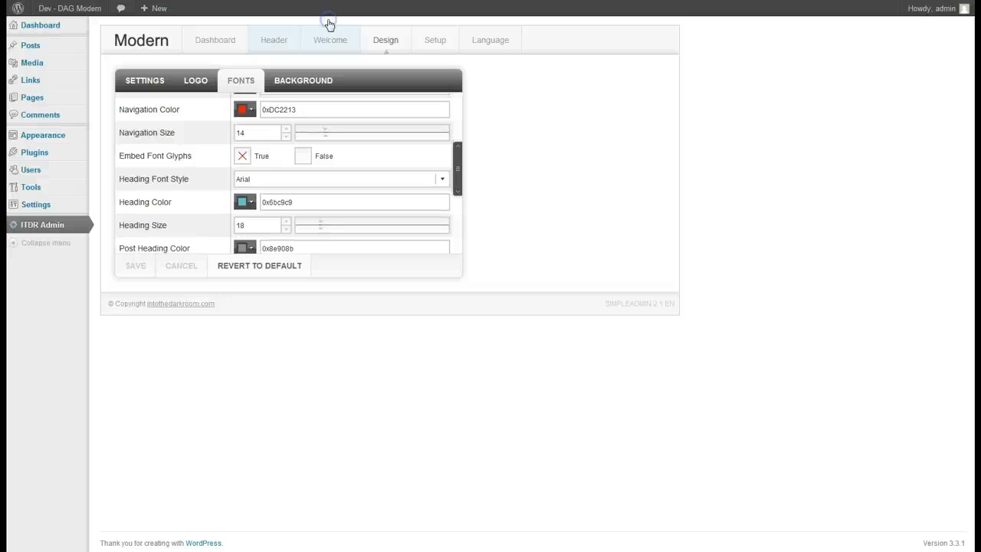
pyautogui.scroll(-2, 328, 23)
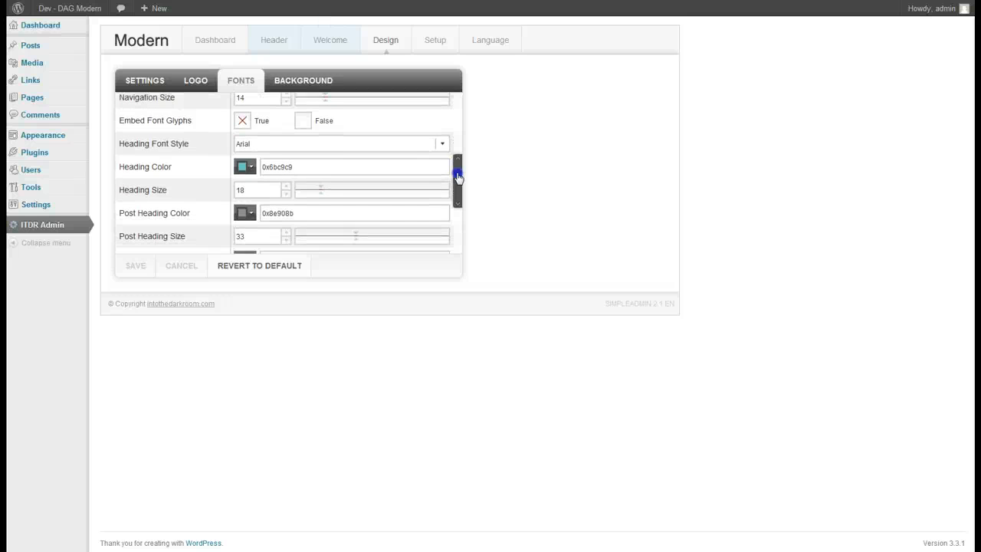
pyautogui.moveTo(457, 181); pyautogui.dragTo(458, 183)
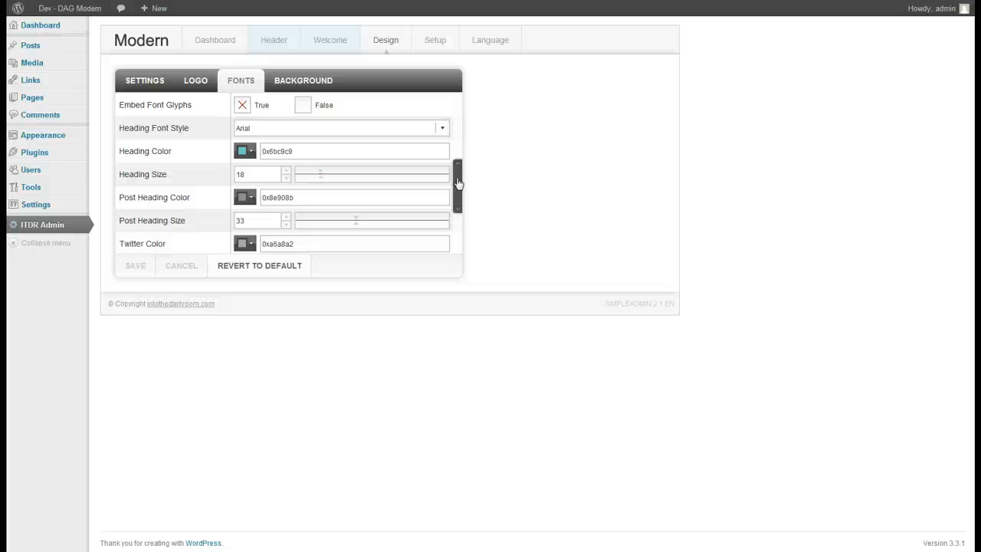
pyautogui.click(304, 105)
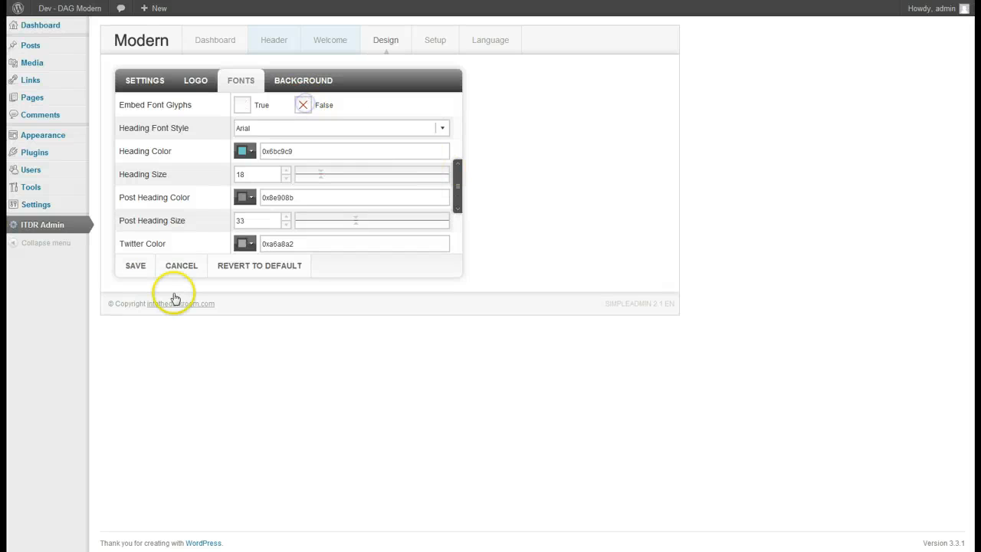
pyautogui.click(127, 266)
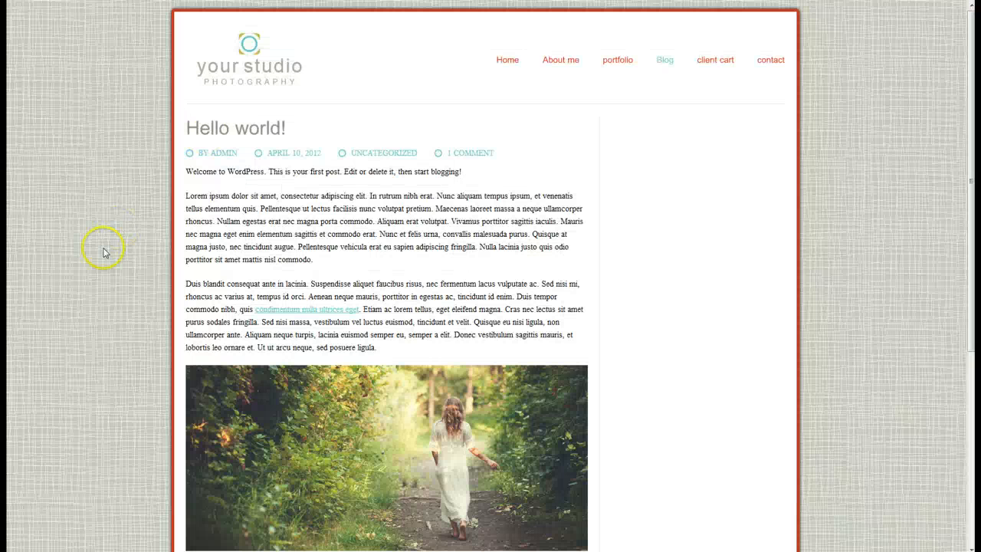
pyautogui.press('F5')
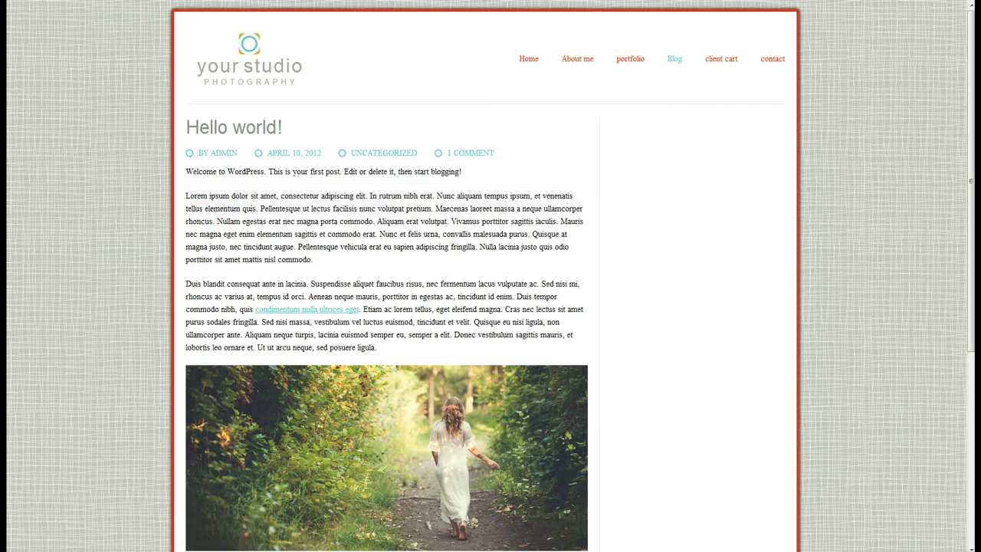
# Set Embed Font Glyphs back to True and the Heading Font Style to Museo Slab, saving the font settings
pyautogui.click(314, 0)
pyautogui.click(242, 103)
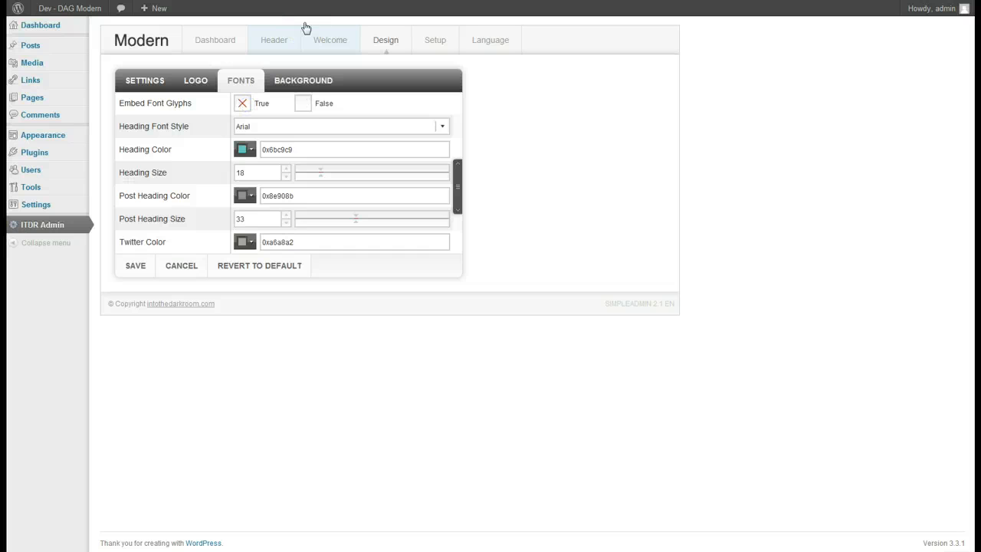
pyautogui.click(442, 128)
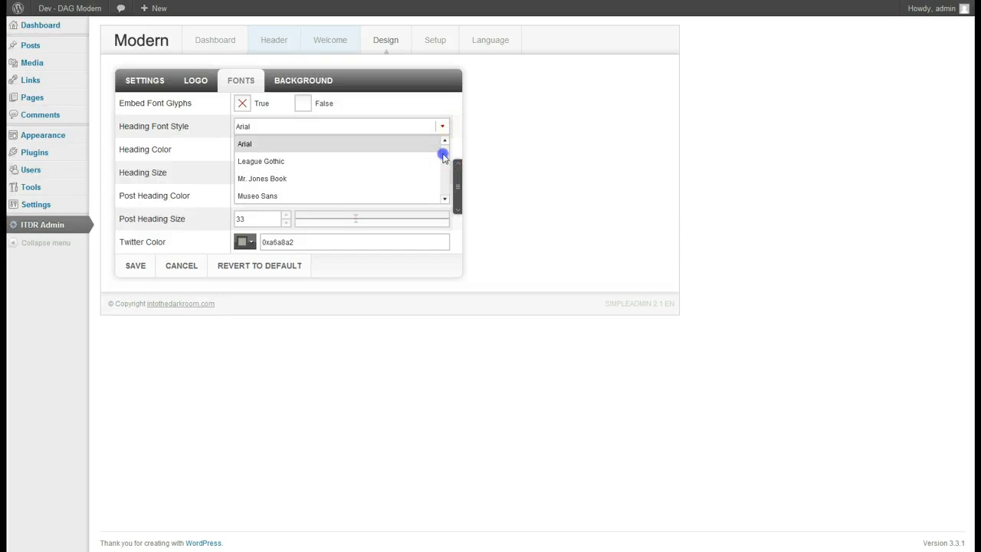
pyautogui.moveTo(443, 156); pyautogui.dragTo(448, 178)
pyautogui.click(284, 196)
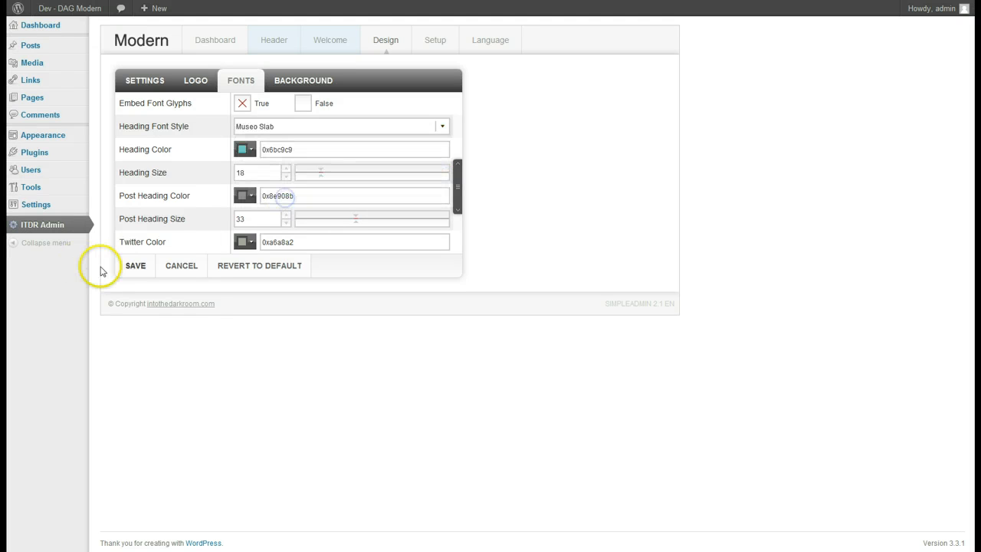
pyautogui.click(143, 266)
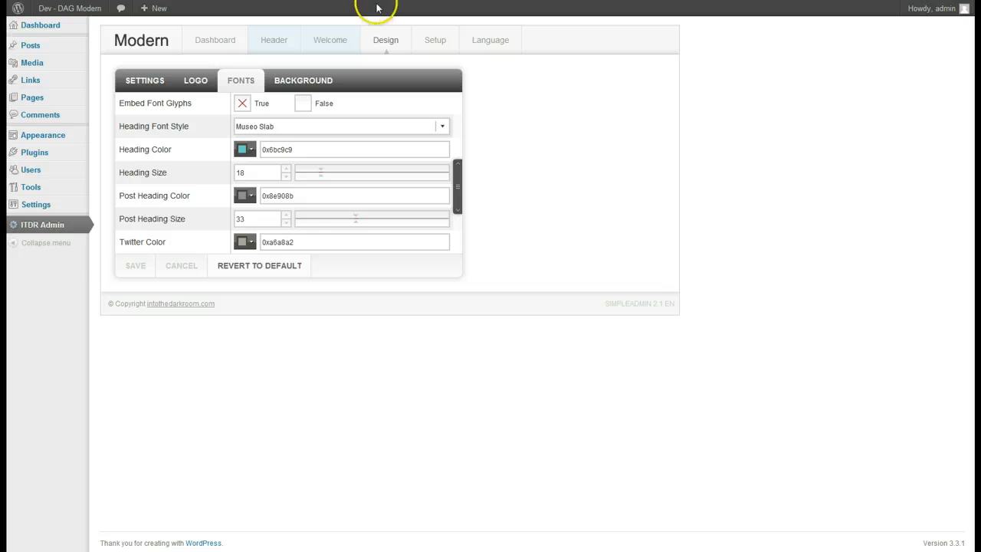
# Set the Heading Color to 0xC93629 and the Heading Size to 16, saving the font settings
pyautogui.click(367, 26)
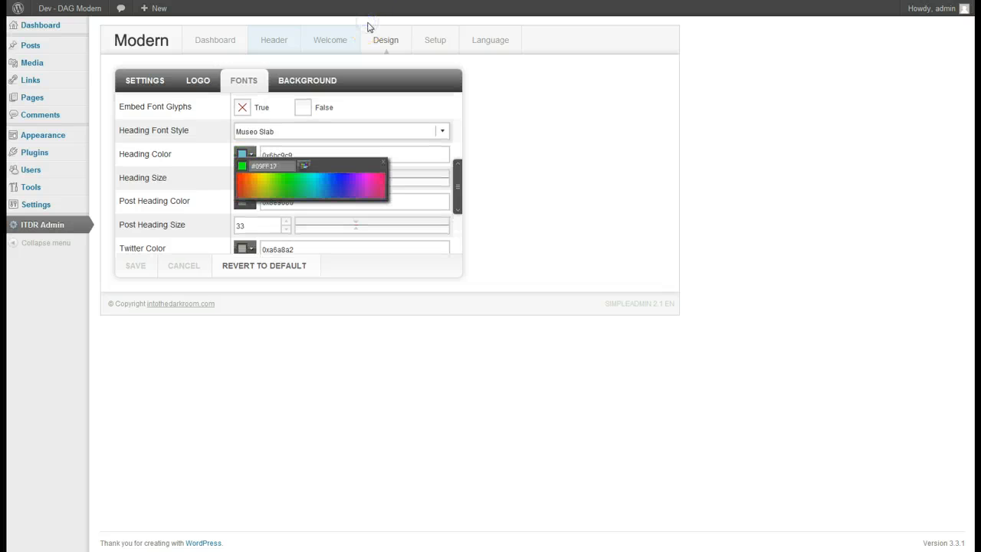
pyautogui.click(364, 23)
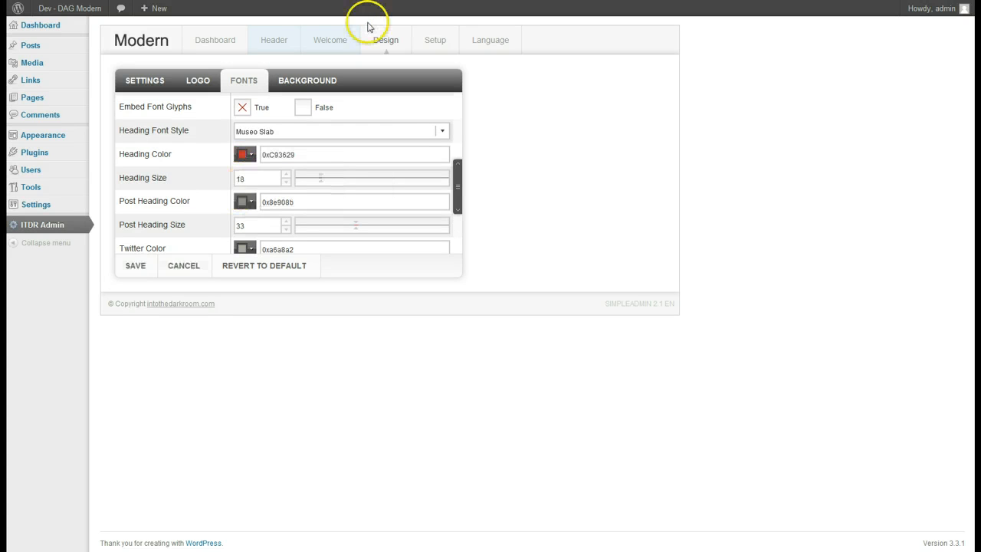
pyautogui.click(132, 269)
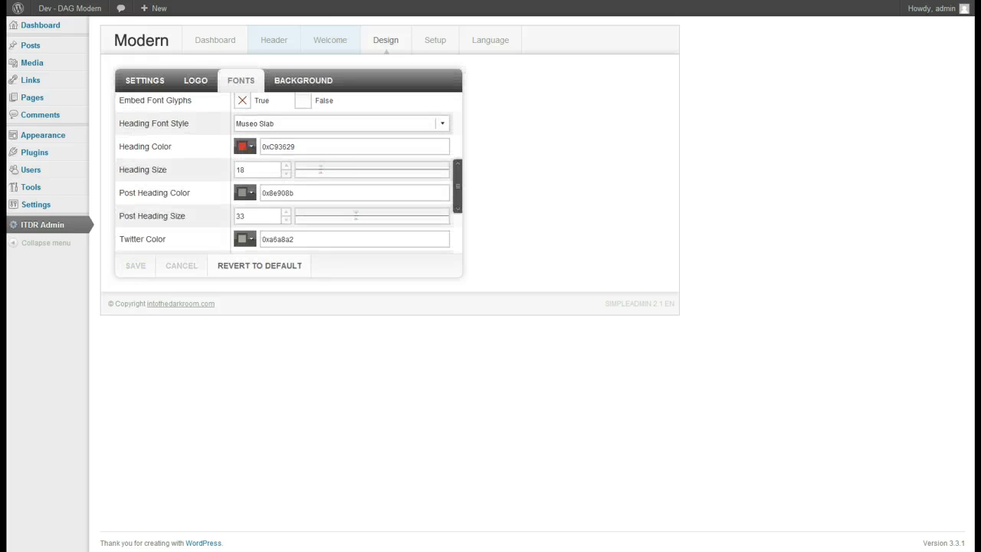
pyautogui.click(355, 26)
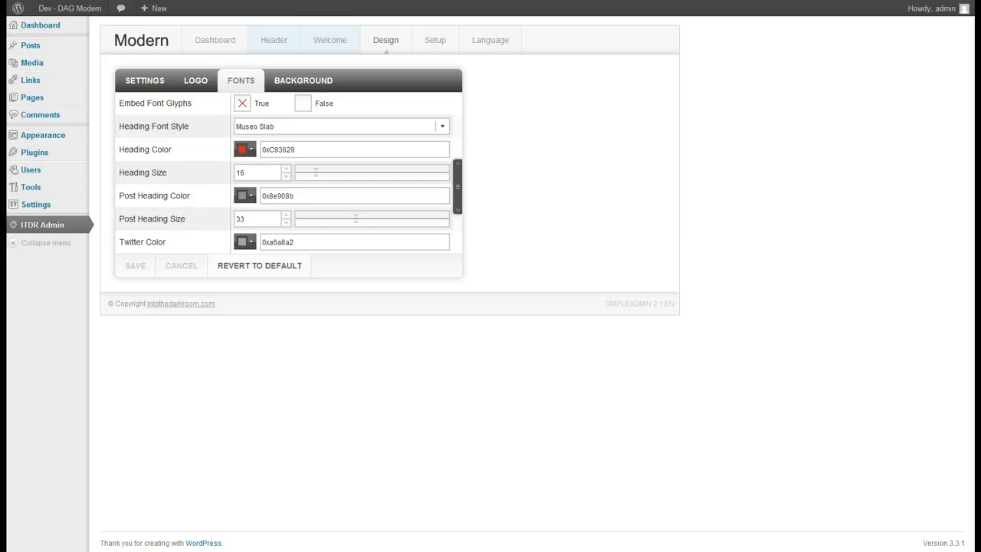
pyautogui.click(126, 261)
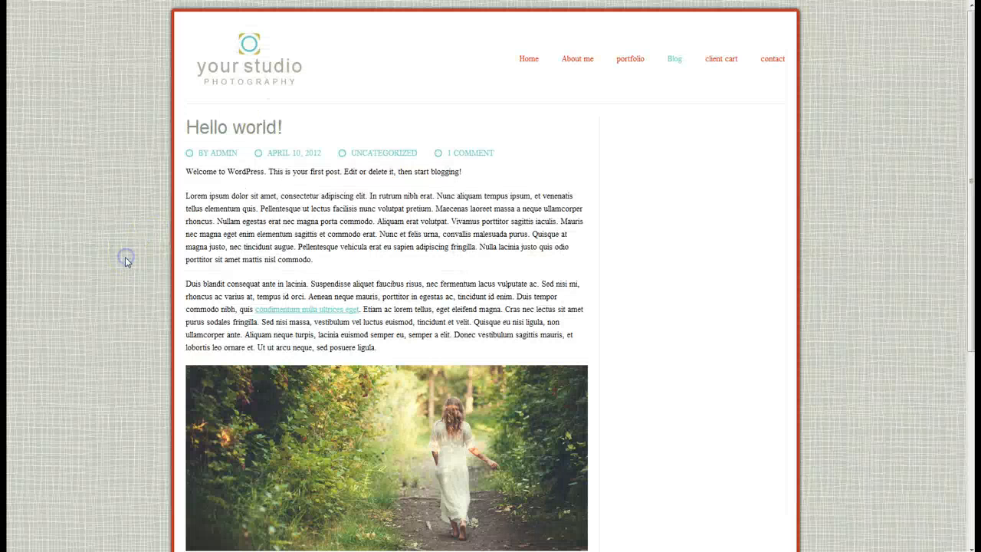
# Check the new heading font, color and size on the reloaded blog page and the home page
pyautogui.click(121, 259)
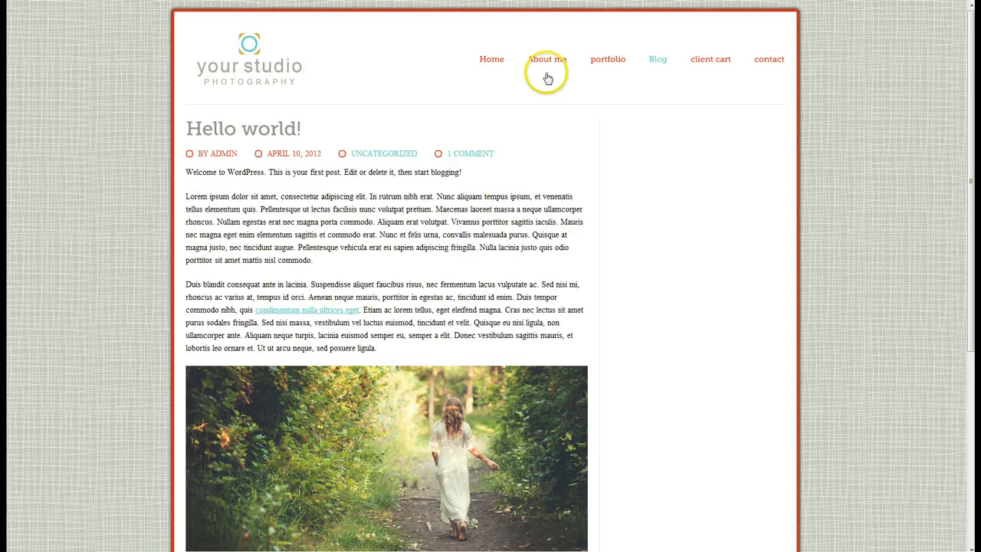
pyautogui.click(484, 56)
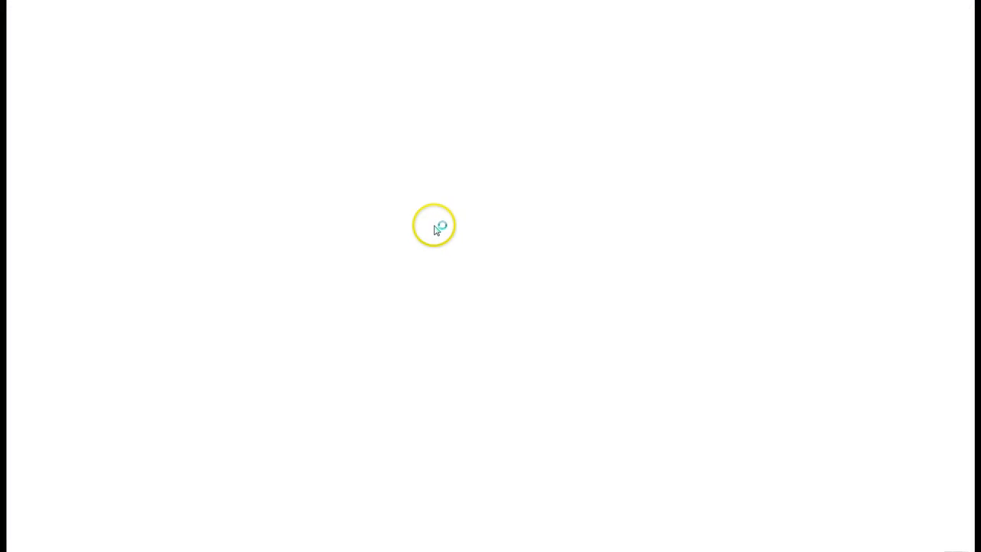
pyautogui.scroll(-3, 91, 265)
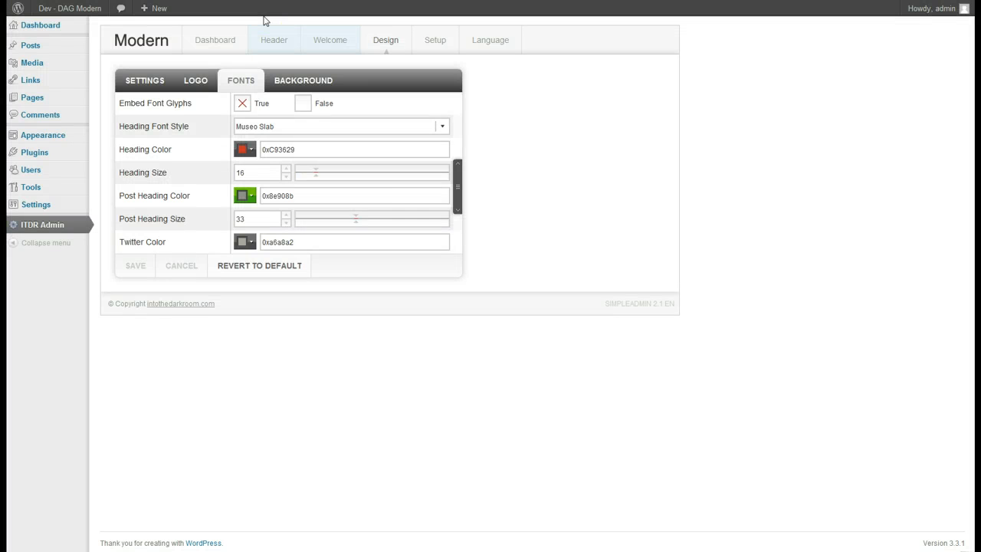
# Set the Post Heading Color to 0x2B2DCD and the Post Heading Size to 26, save, and check the post title on the blog page
pyautogui.click(252, 197)
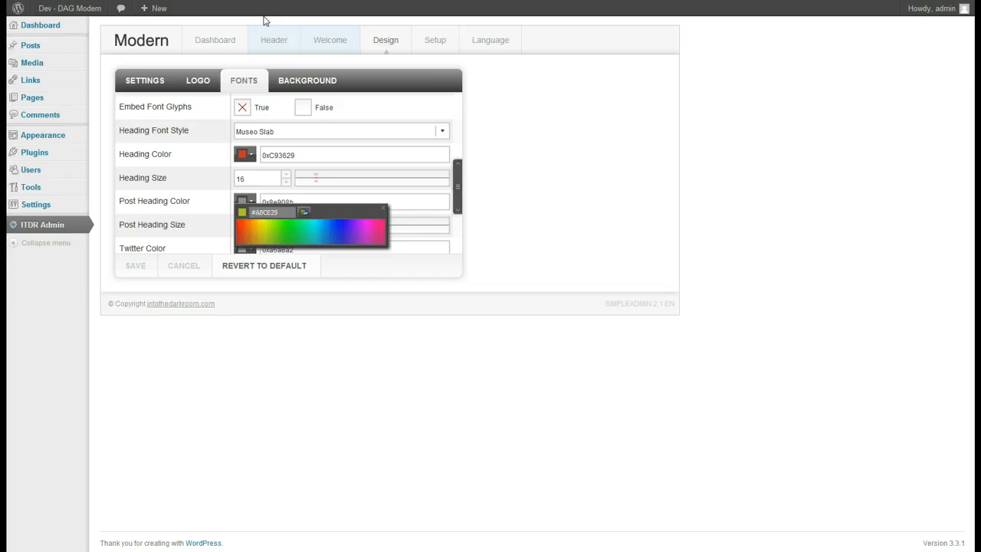
pyautogui.click(341, 239)
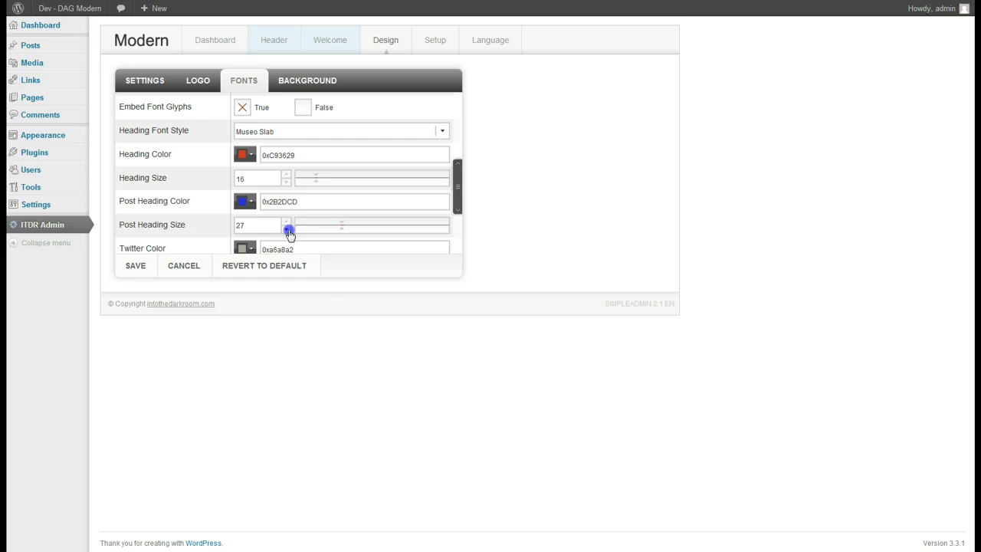
pyautogui.click(135, 265)
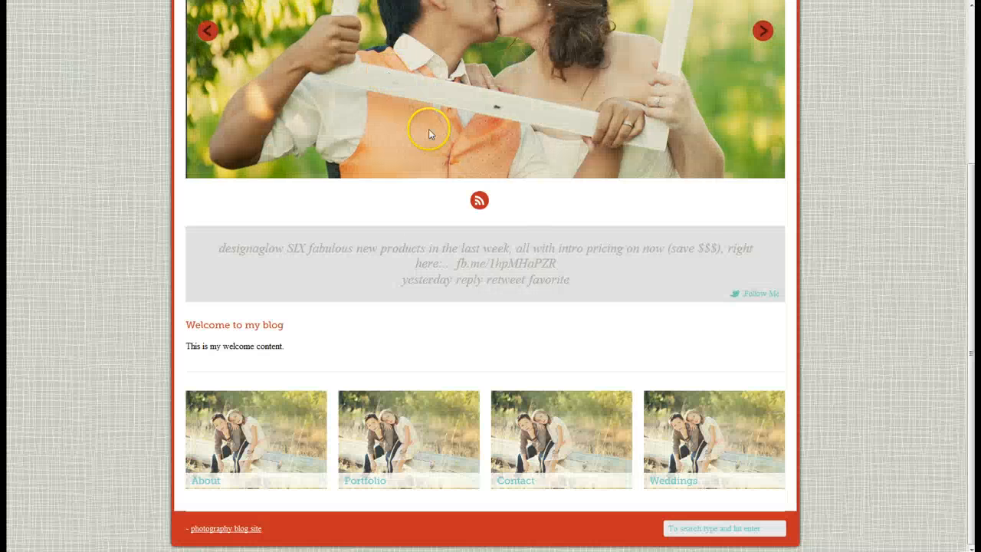
pyautogui.scroll(3, 428, 129)
pyautogui.click(659, 58)
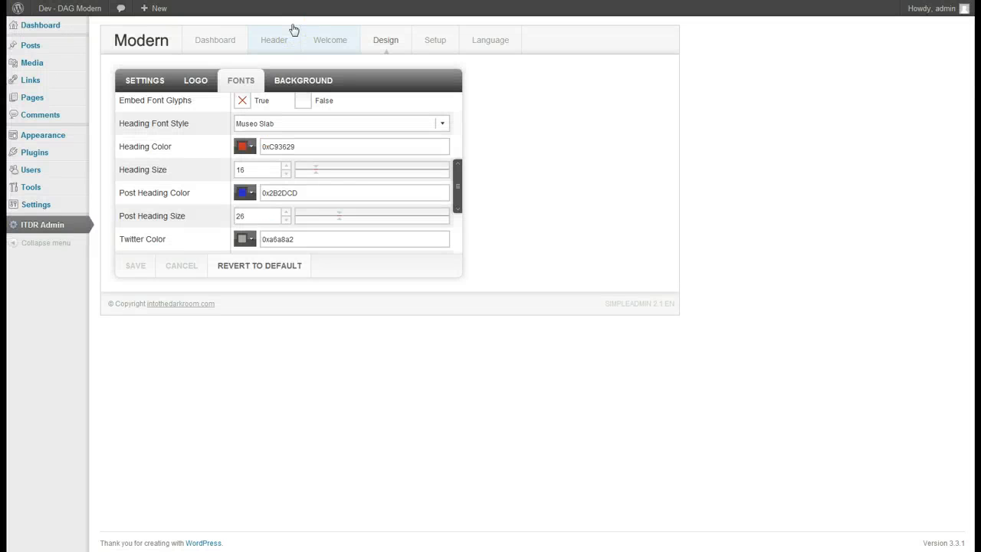
# Examine the Twitter, Welcome Image Title and Footer Color settings and the elements they control on the home page
pyautogui.scroll(-3, 294, 29)
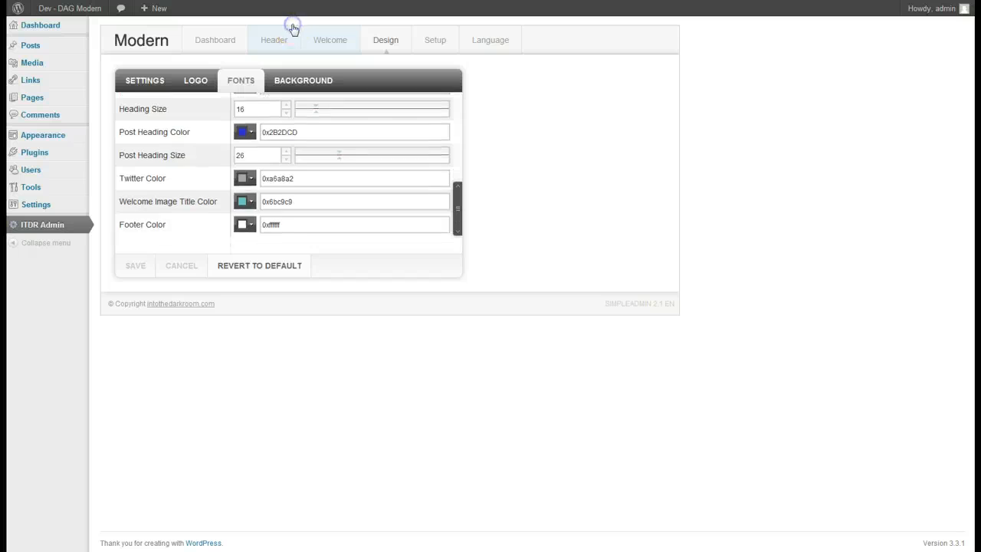
pyautogui.click(247, 179)
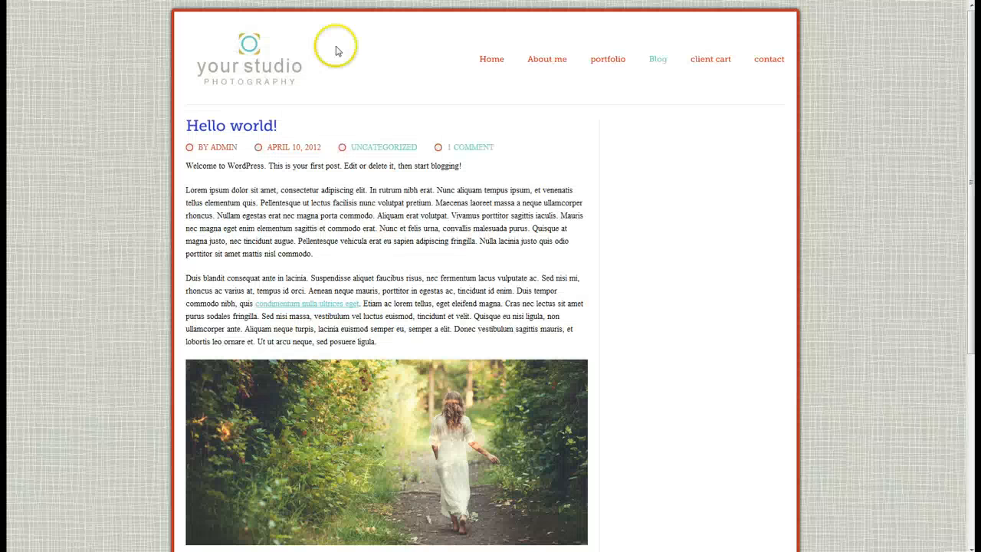
pyautogui.click(489, 61)
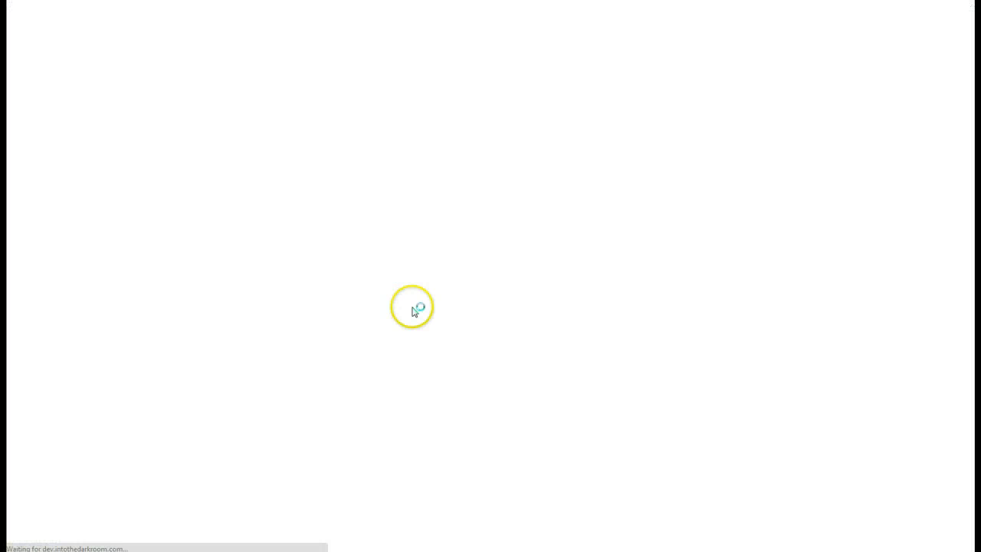
pyautogui.scroll(-1, 429, 410)
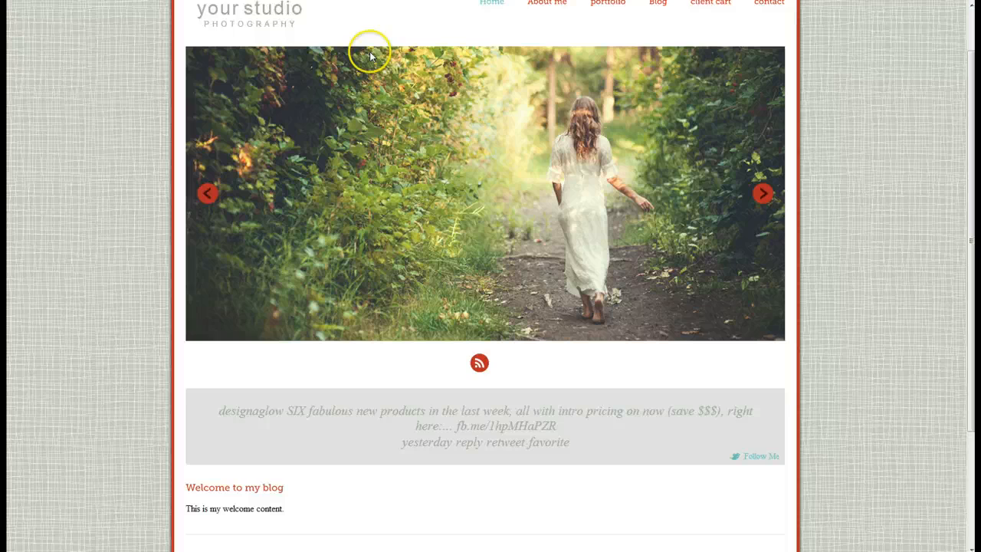
pyautogui.scroll(-3, 97, 357)
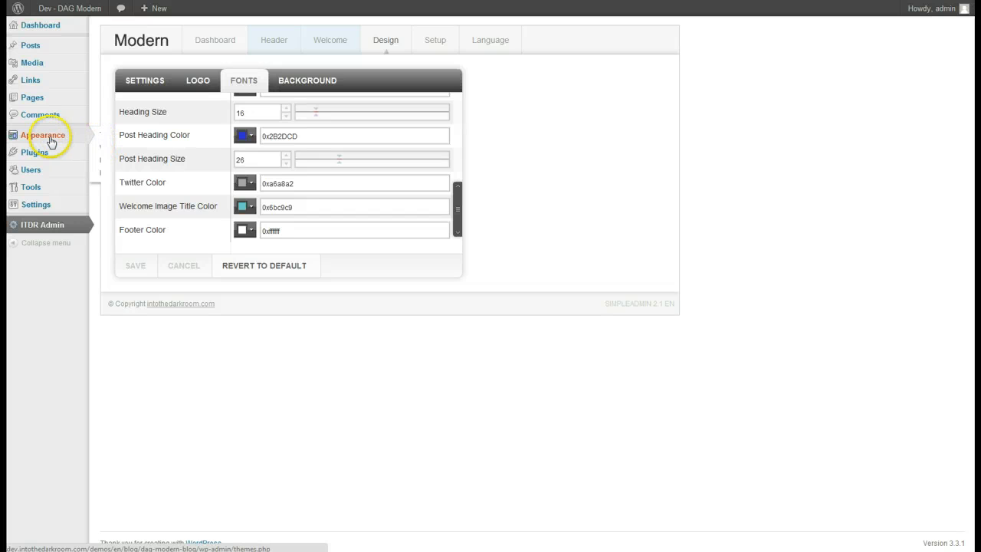
# Open the theme's Widgets page, expand the Footer Bar area, and add the Archives, Categories and Pages widgets to the Sidebar
pyautogui.click(98, 159)
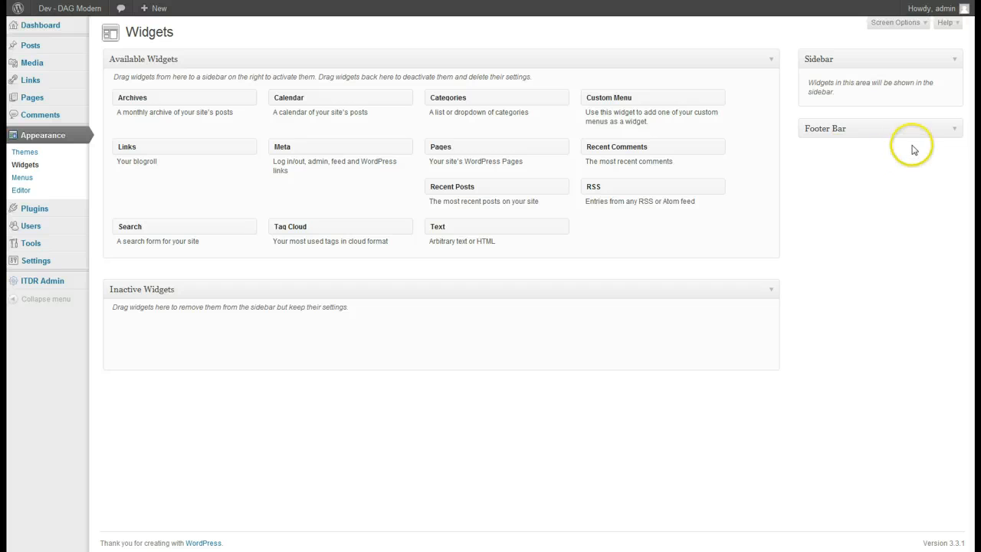
pyautogui.click(953, 130)
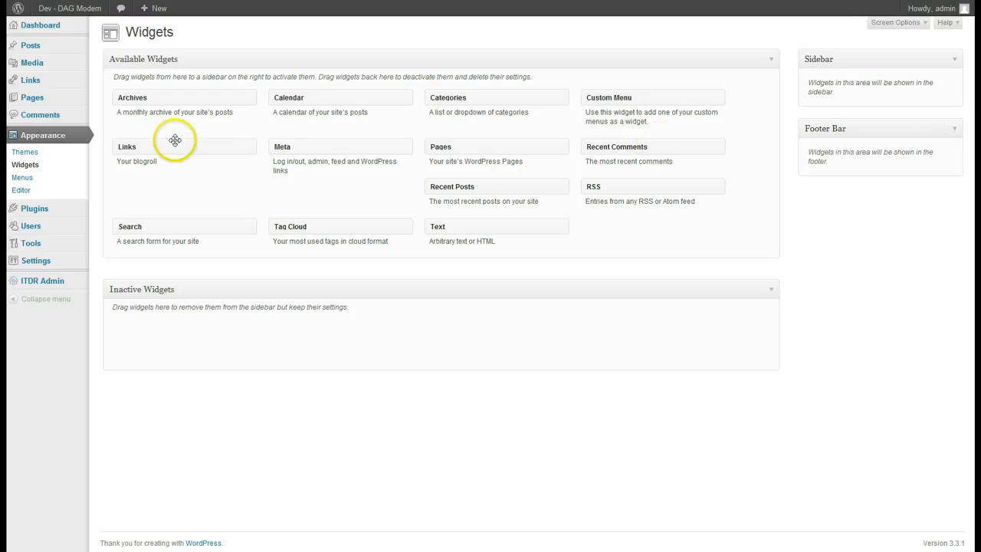
pyautogui.moveTo(540, 114); pyautogui.dragTo(856, 94)
pyautogui.moveTo(457, 93); pyautogui.dragTo(867, 100)
pyautogui.moveTo(453, 147); pyautogui.dragTo(839, 106)
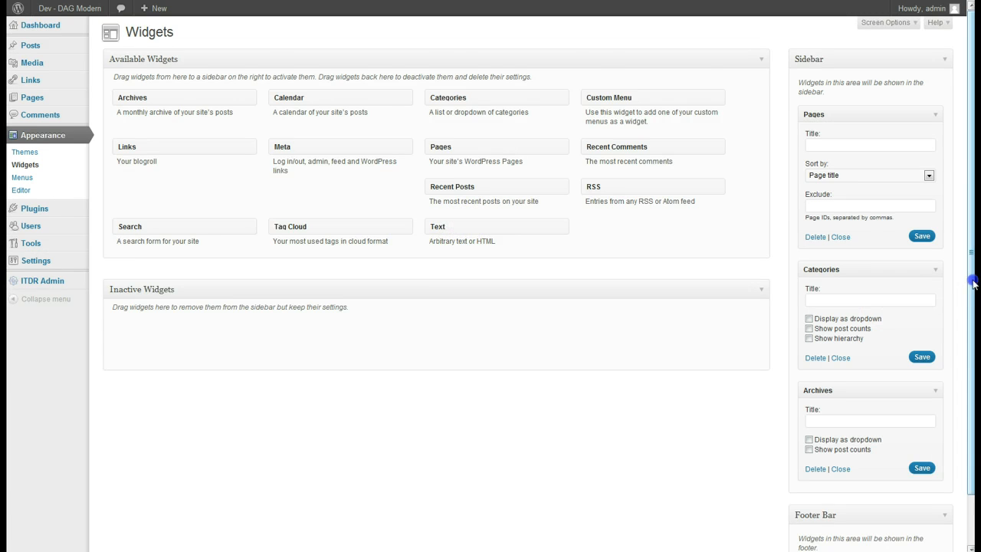
# Add a Text widget to the Footer Bar with the title "Welcome" and the content "This is welcome text.", and save it
pyautogui.moveTo(972, 283); pyautogui.dragTo(972, 322)
pyautogui.moveTo(460, 166); pyautogui.dragTo(873, 492)
pyautogui.scroll(-3, 811, 491)
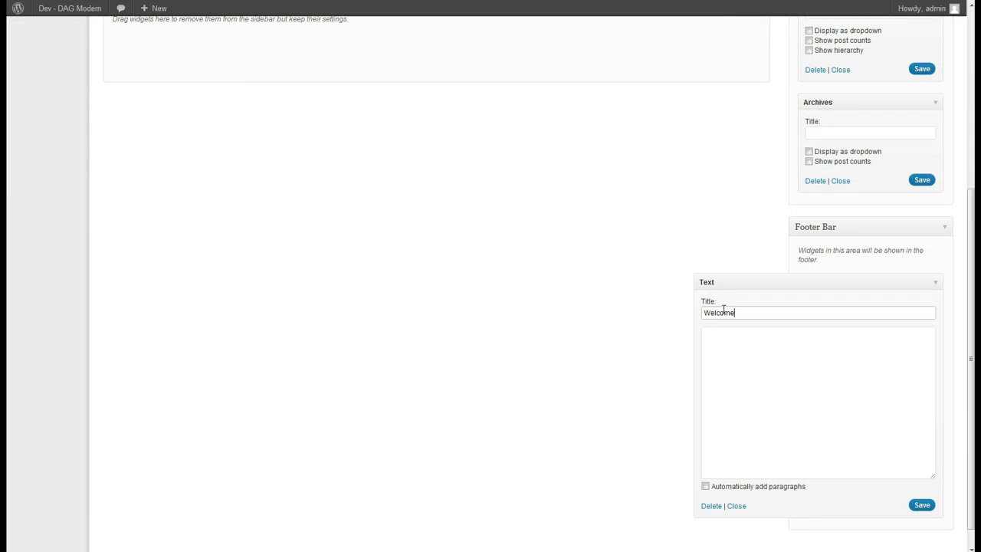
pyautogui.click(720, 417)
pyautogui.write('text.')
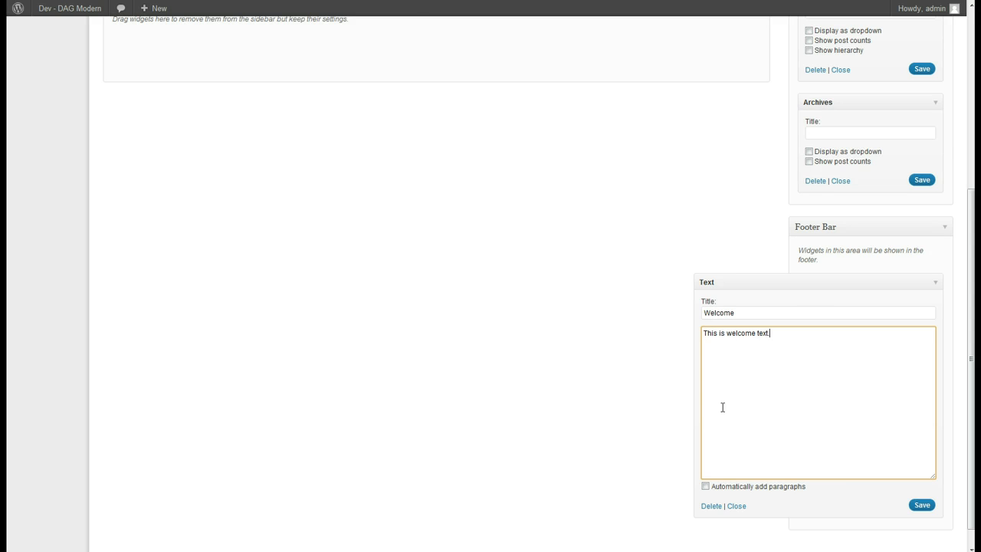
pyautogui.scroll(3, 650, 277)
pyautogui.scroll(-4, 688, 297)
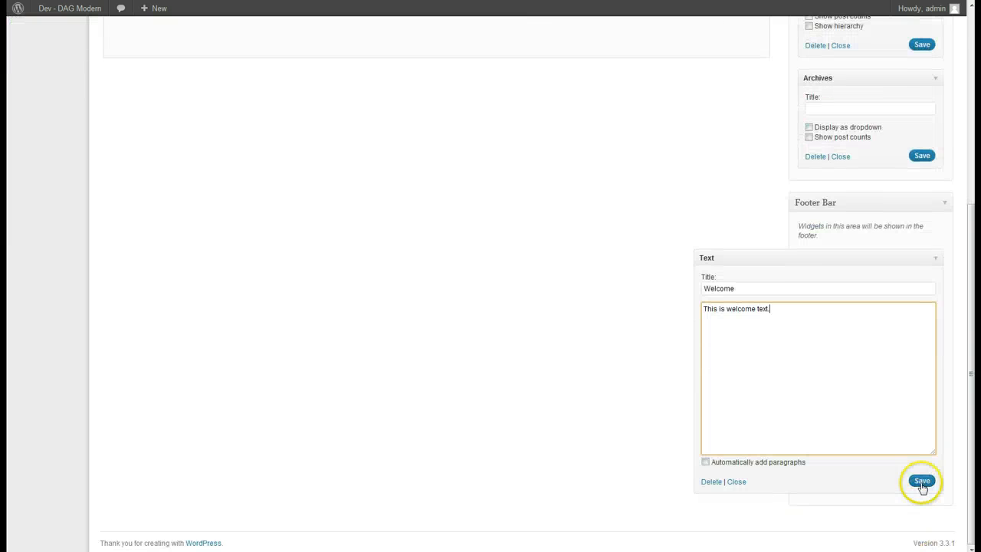
pyautogui.click(922, 484)
# Add the Categories widget to the Footer Bar above the Welcome text widget
pyautogui.scroll(5, 491, 254)
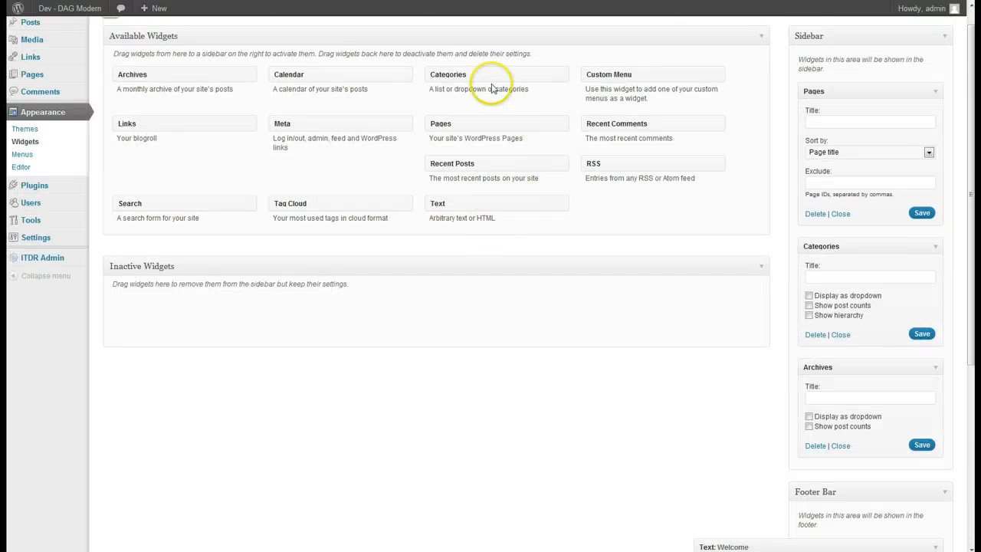
pyautogui.moveTo(460, 75); pyautogui.dragTo(849, 469)
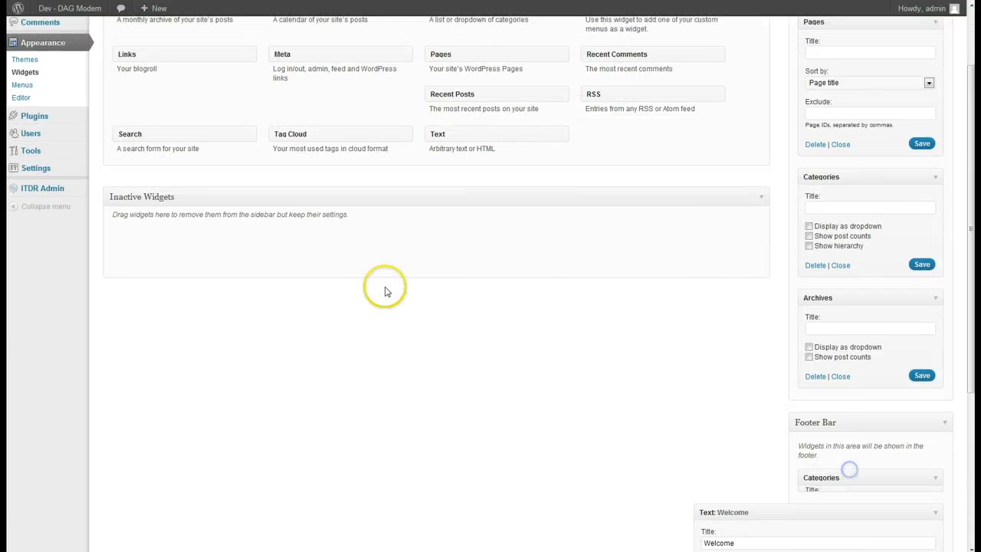
# Add the Archives and Links widgets to the Footer Bar above Categories, and reload the home page to check the footer
pyautogui.scroll(1, 387, 291)
pyautogui.click(329, 128)
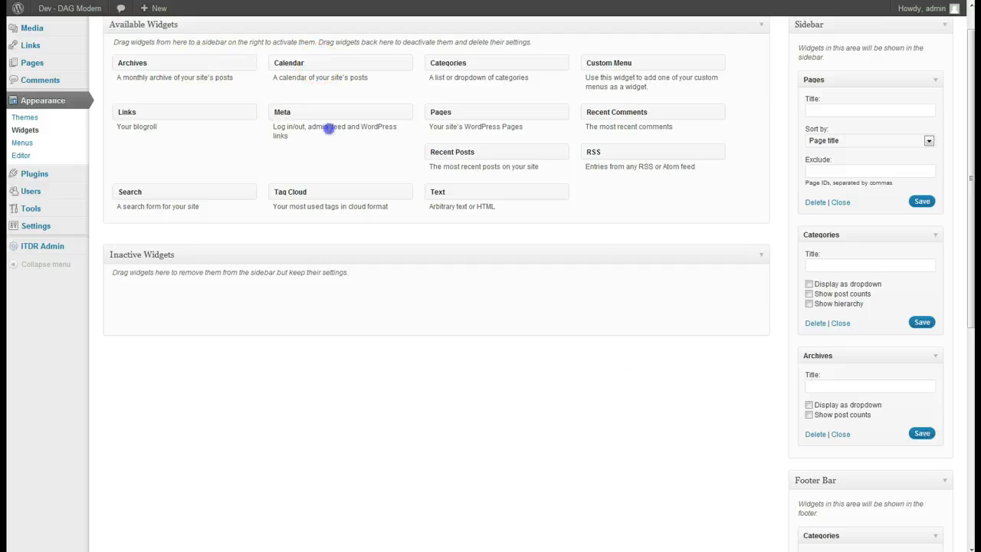
pyautogui.moveTo(188, 63); pyautogui.dragTo(869, 460)
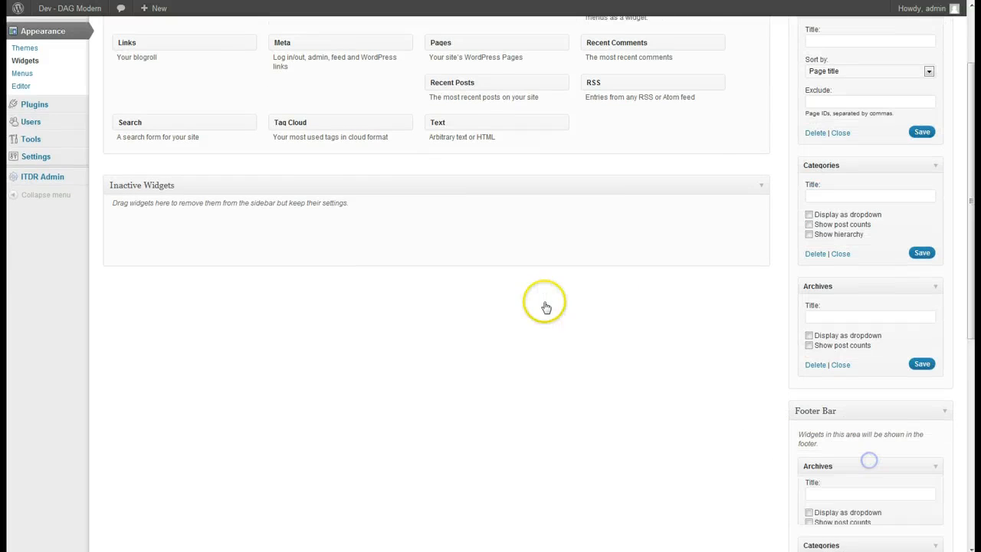
pyautogui.scroll(2, 540, 301)
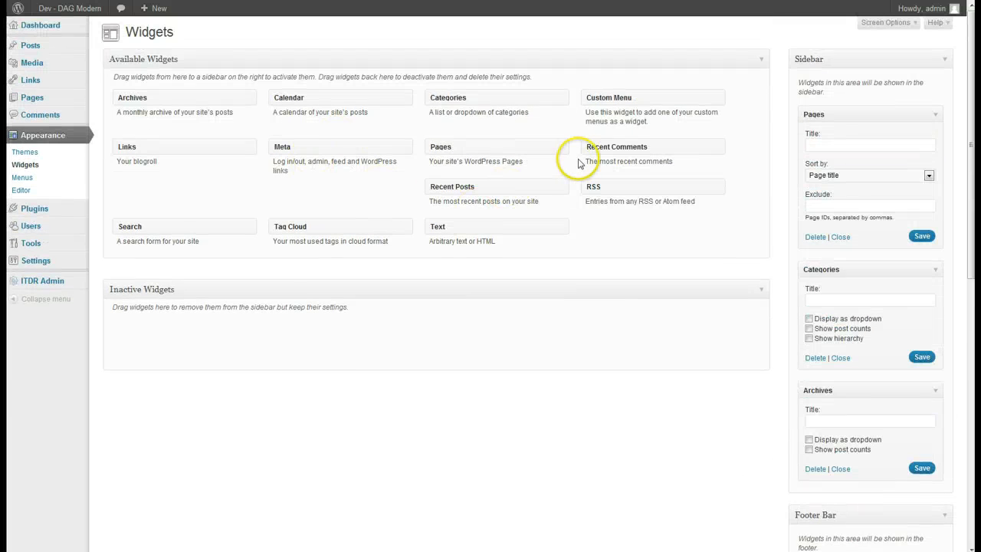
pyautogui.moveTo(164, 141); pyautogui.dragTo(832, 498)
pyautogui.scroll(-5, 707, 464)
pyautogui.scroll(10, 713, 463)
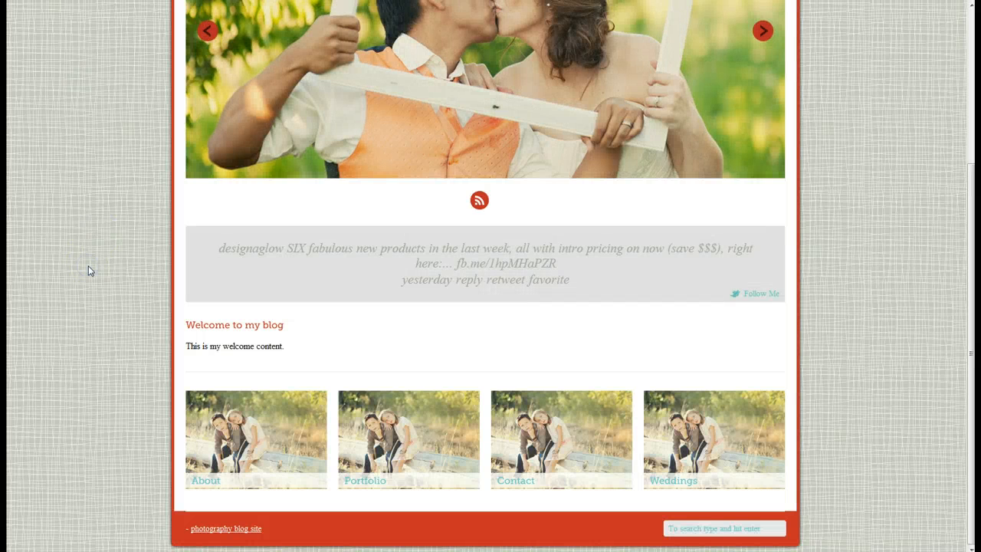
pyautogui.press('F5')
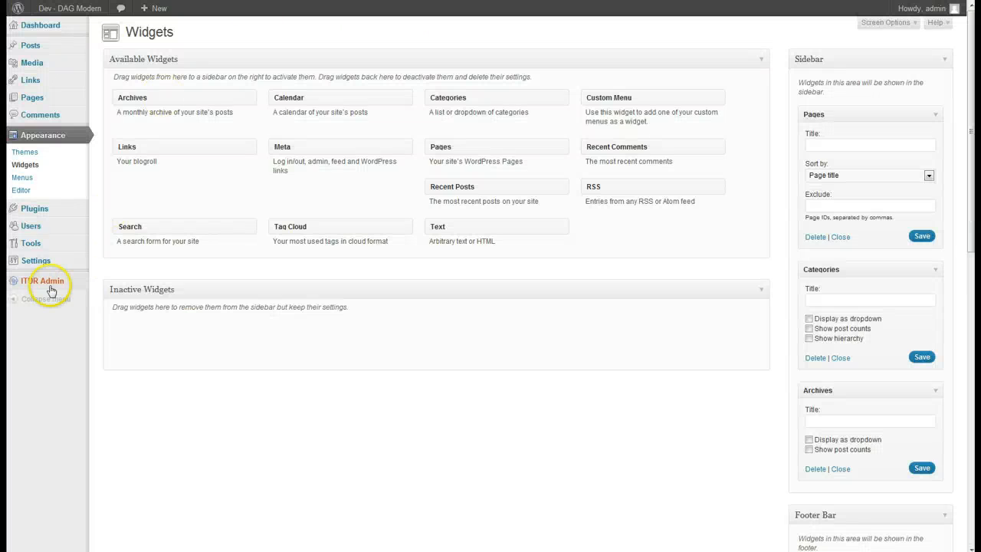
# Set the Footer Color in the ITDR Admin font design settings to 000000, save, and reload the home page
pyautogui.click(38, 281)
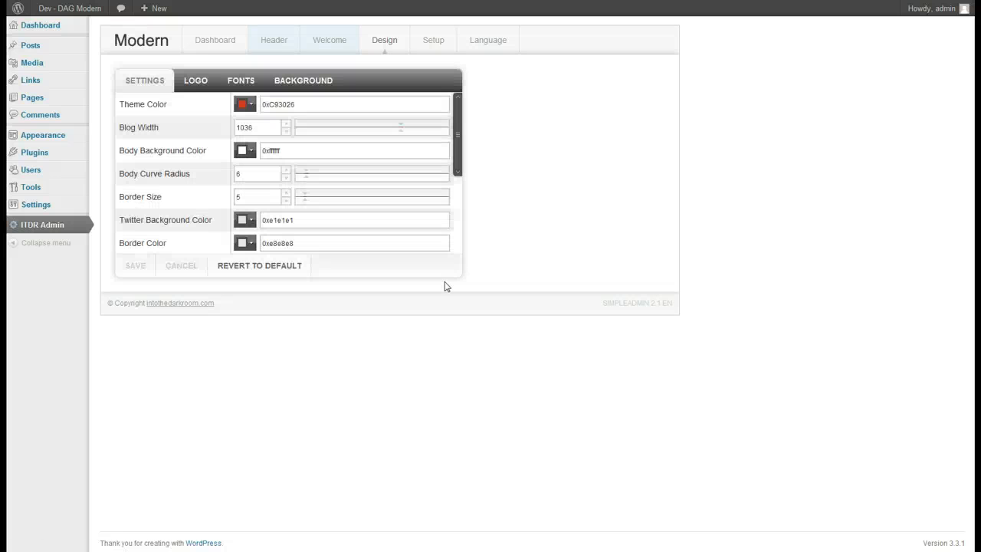
pyautogui.click(241, 81)
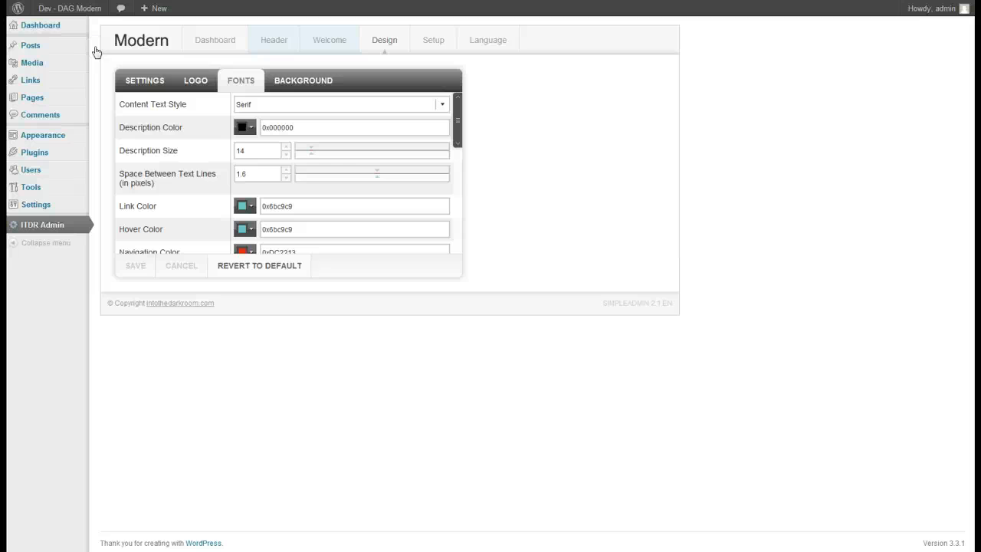
pyautogui.scroll(-5, 289, 173)
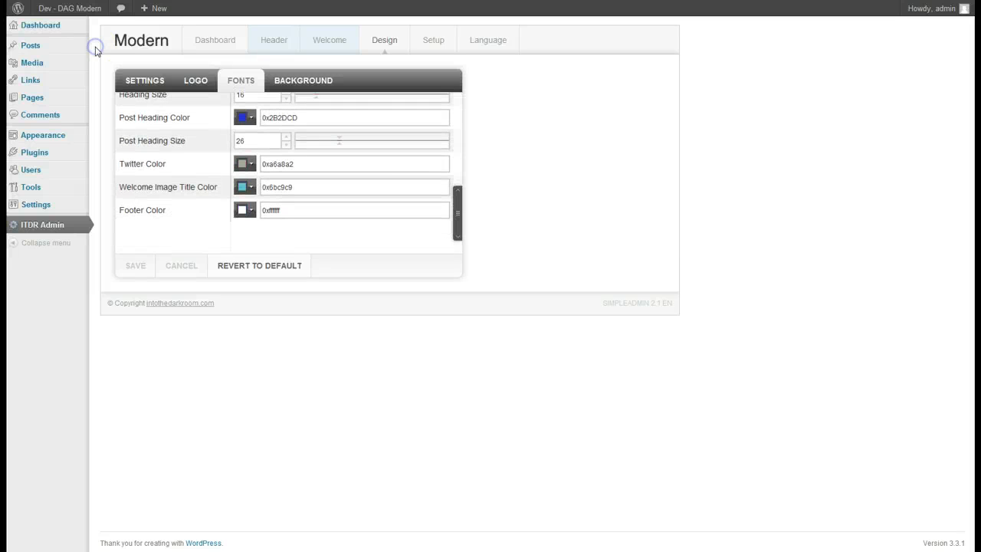
pyautogui.click(244, 210)
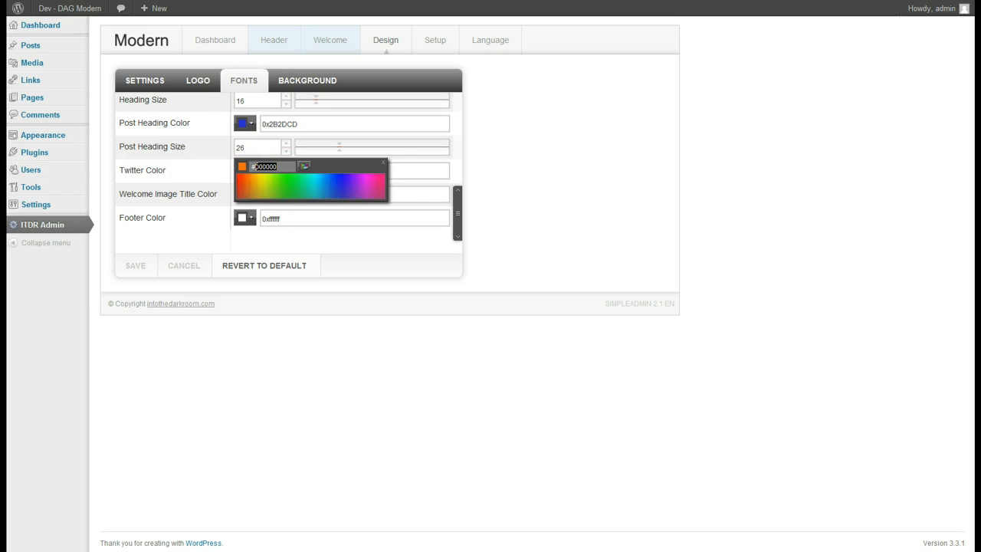
pyautogui.click(287, 221)
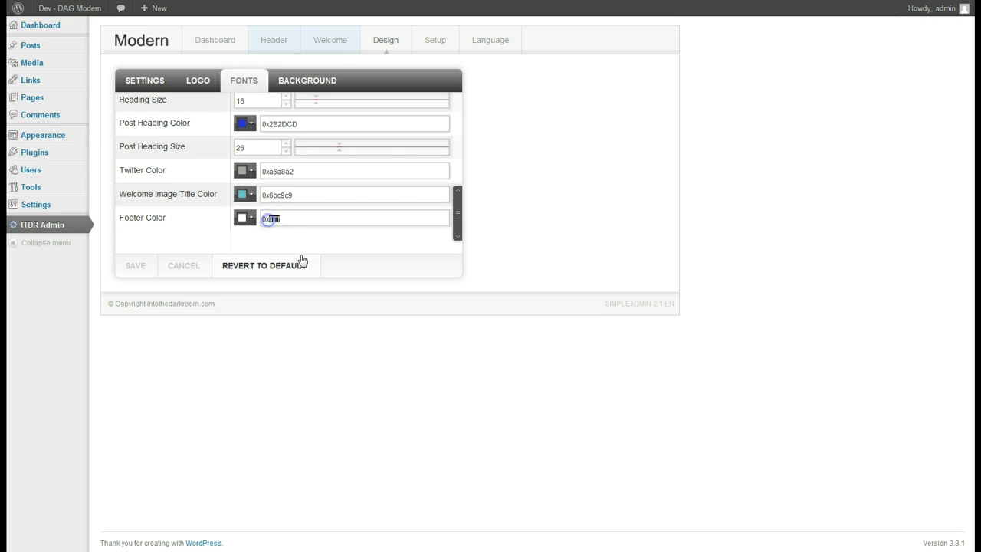
pyautogui.click(146, 266)
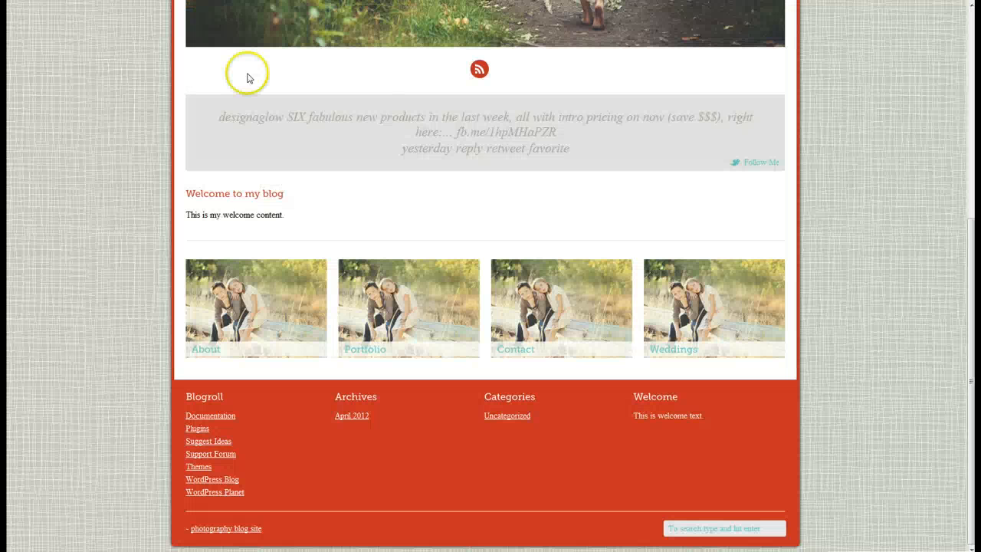
pyautogui.click(118, 256)
pyautogui.press('F5')
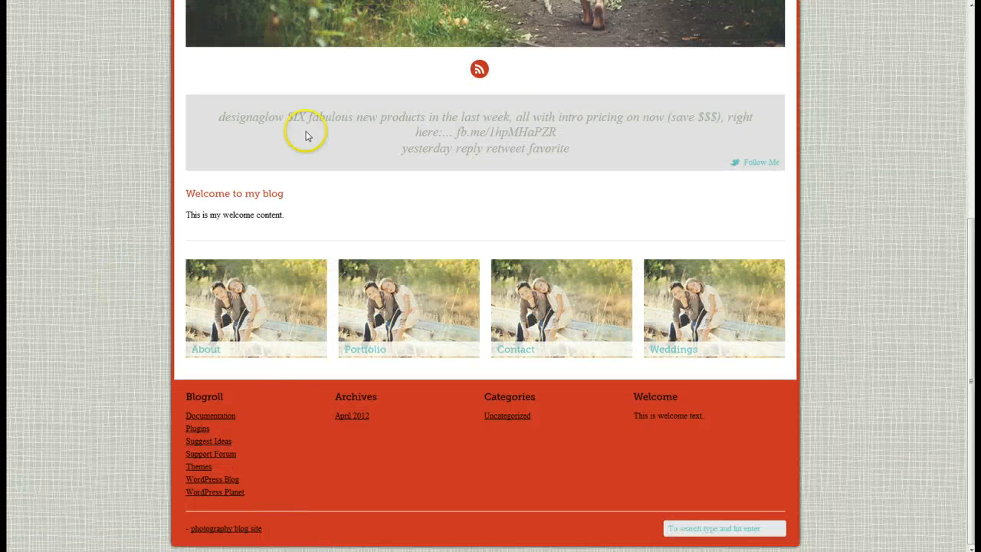
# Set Use Default Background Image to False in the Background settings, save, and check the background on the home page
pyautogui.click(295, 1)
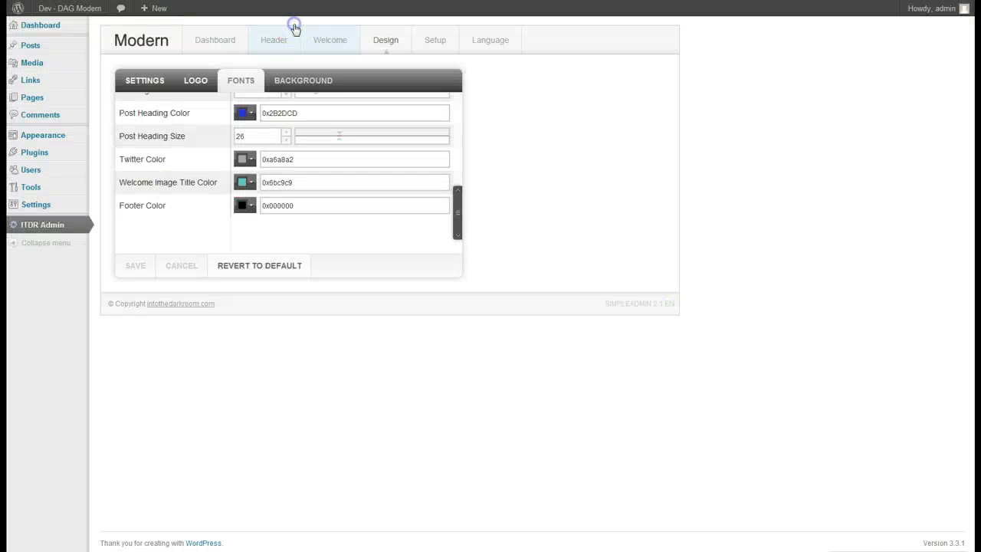
pyautogui.click(304, 80)
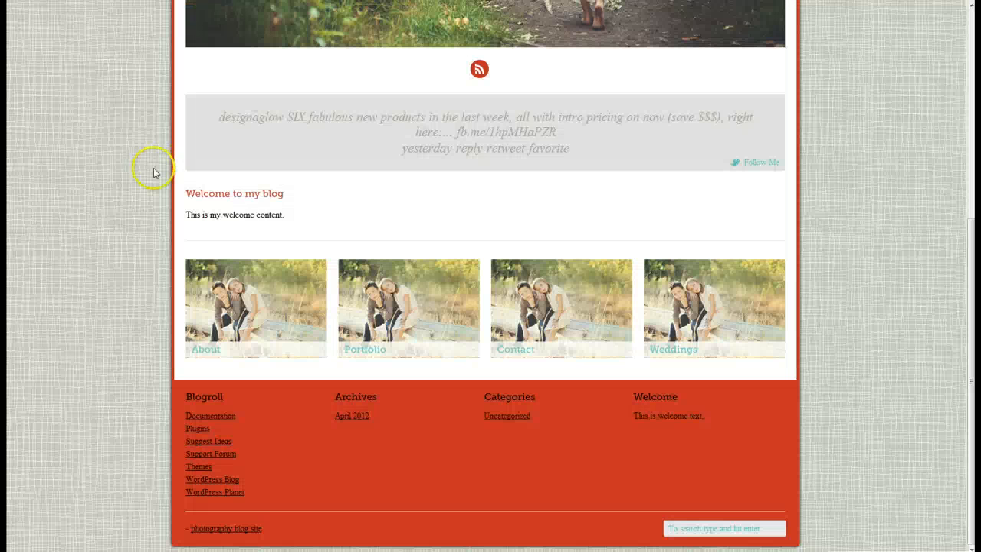
pyautogui.press('F5')
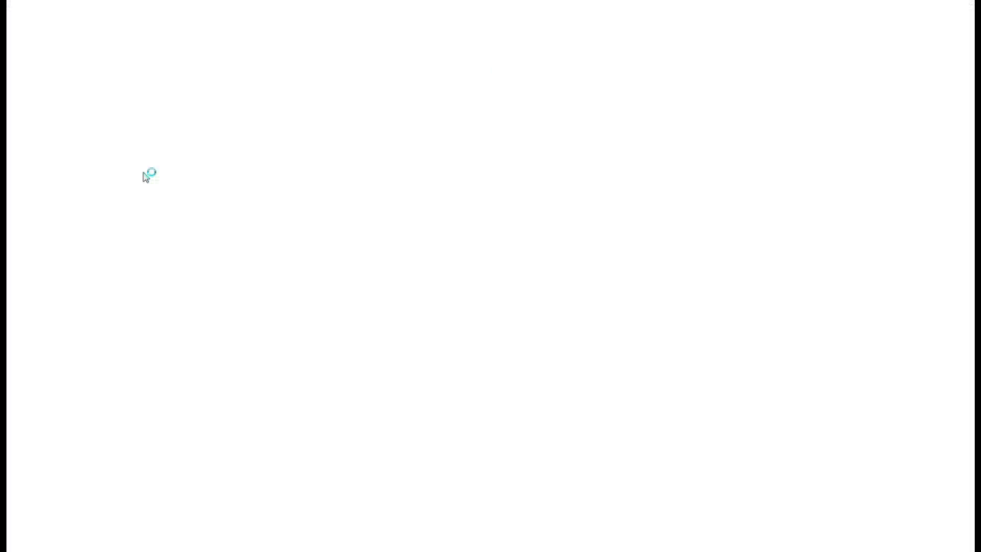
pyautogui.scroll(5, 131, 153)
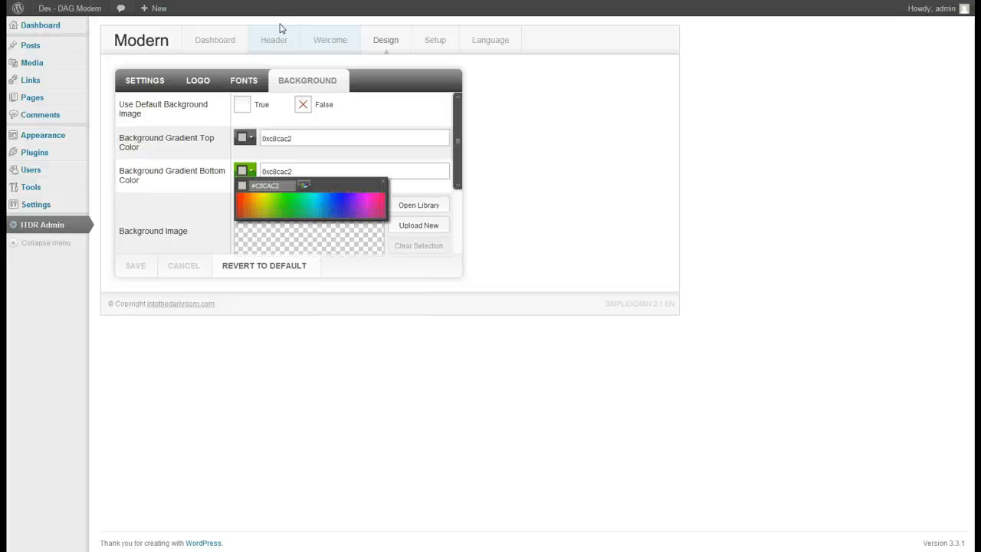
# Set the Background Gradient Bottom Color to red C1312B, save, and check the gradient on the home page
pyautogui.click(239, 213)
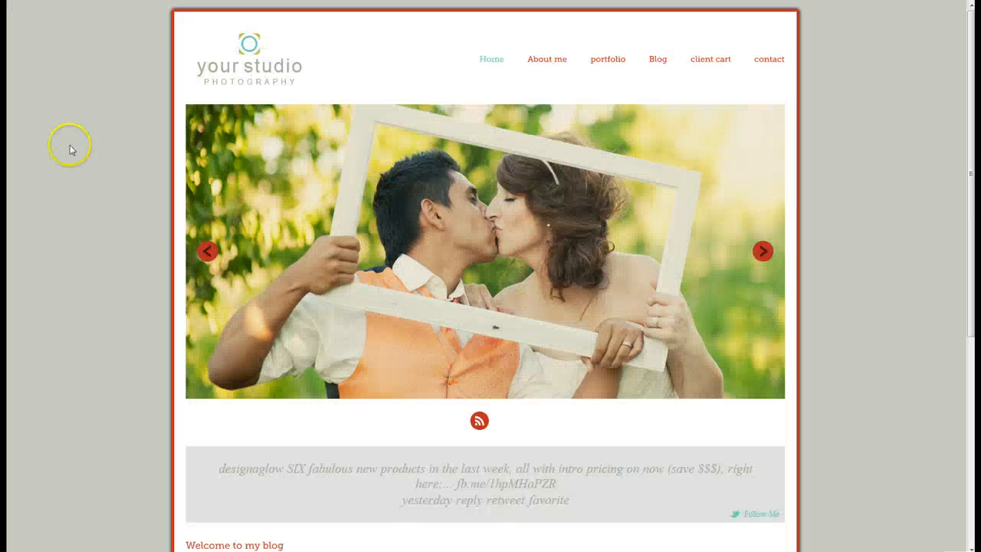
pyautogui.press('F5')
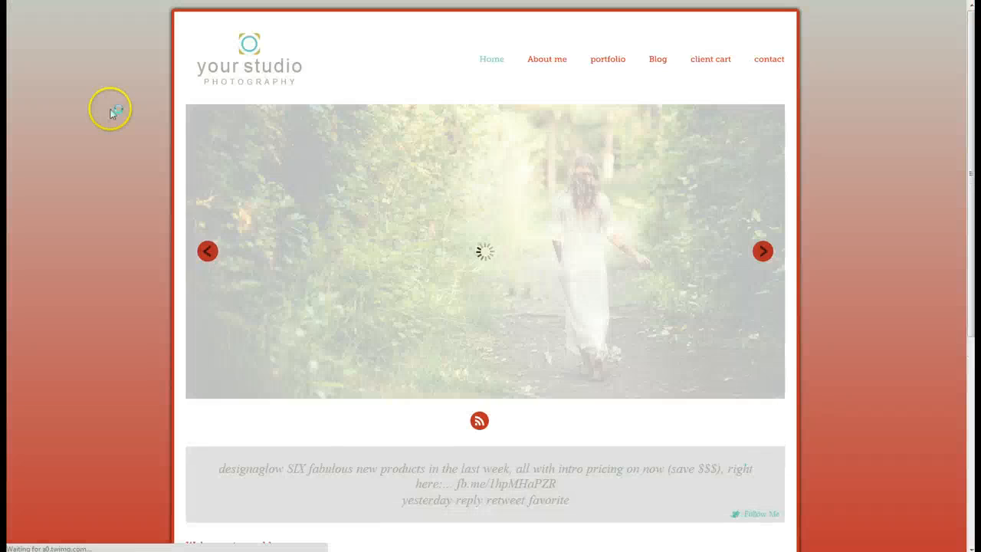
pyautogui.scroll(-2, 119, 267)
pyautogui.scroll(2, 119, 266)
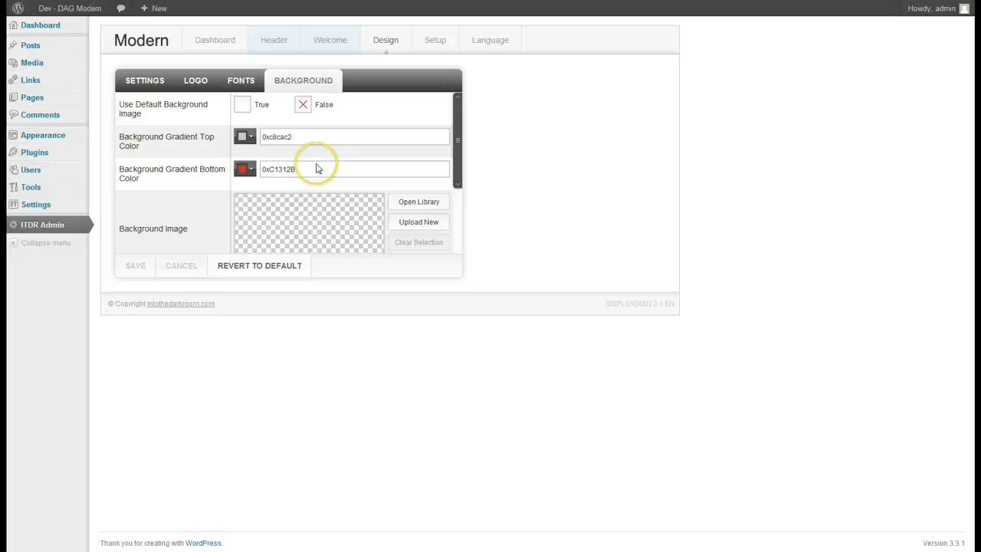
# Choose the "your studio photography" logo from the library as the tiled Background Image, save, and reload the home page
pyautogui.scroll(-2, 317, 169)
pyautogui.click(316, 165)
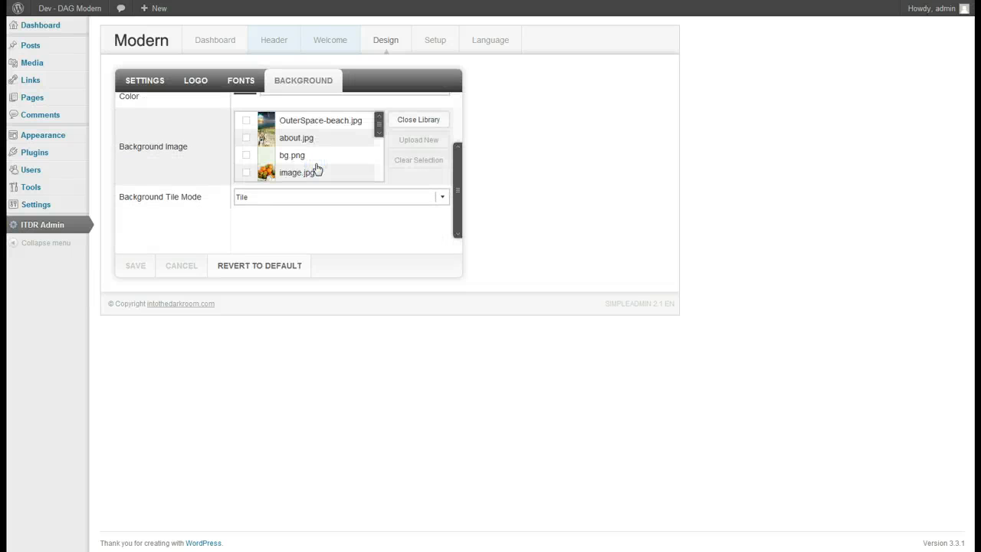
pyautogui.moveTo(377, 131); pyautogui.dragTo(378, 181)
pyautogui.click(288, 136)
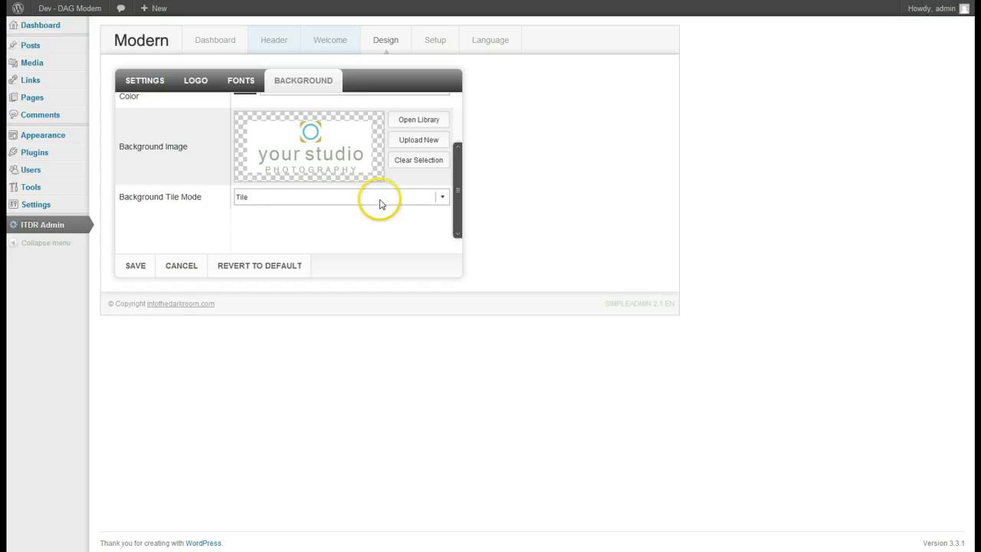
pyautogui.click(136, 265)
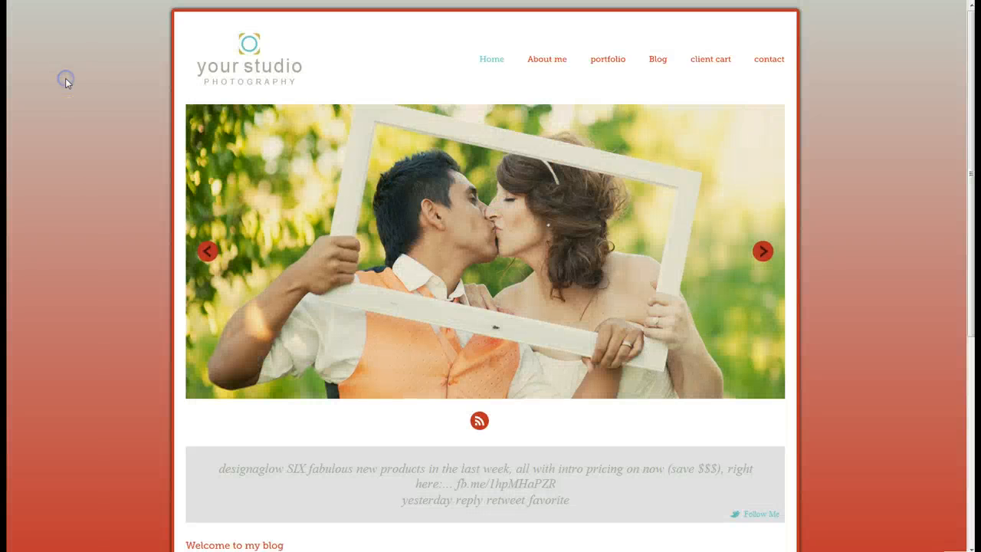
pyautogui.press('F5')
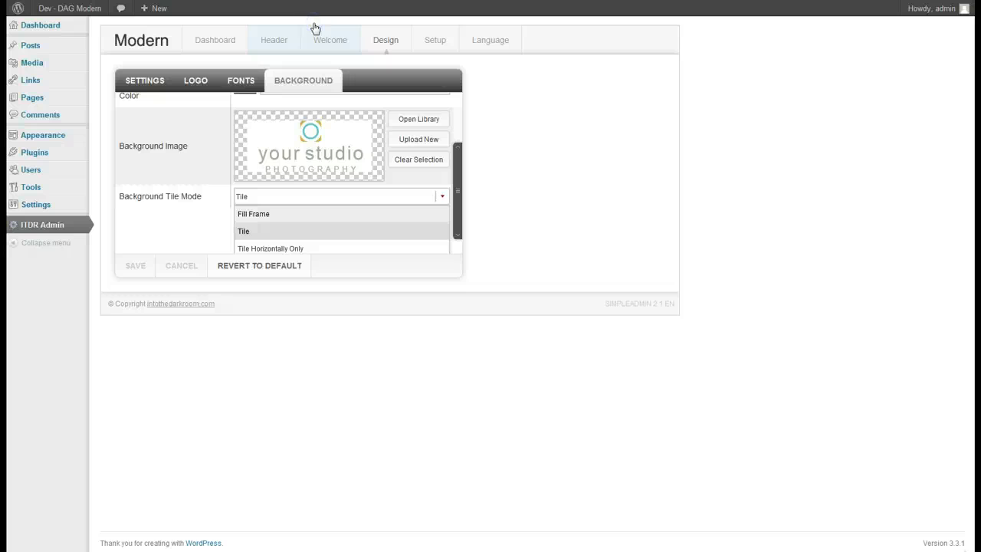
# Try the Fill Frame background tile mode on the home page, and revert the Background settings to default
pyautogui.click(263, 214)
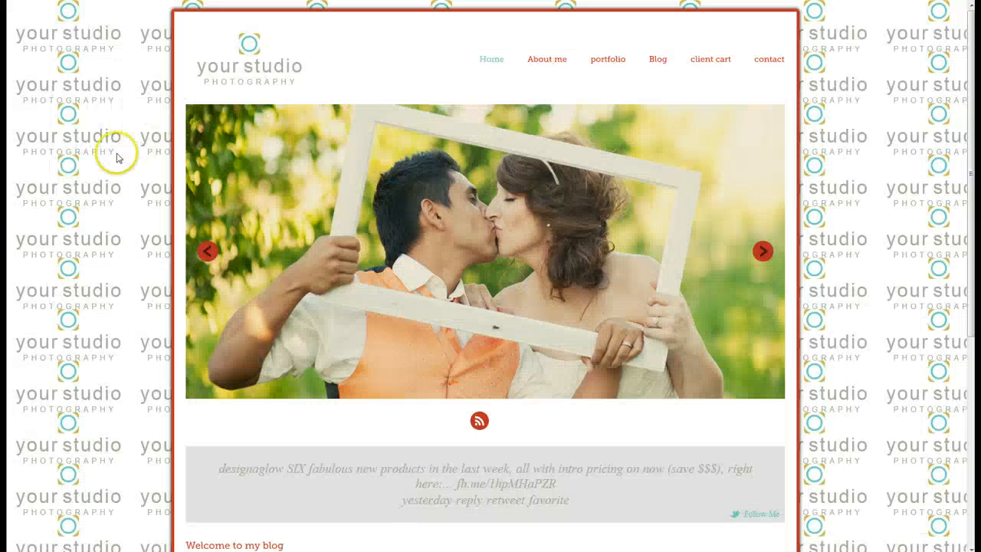
pyautogui.press('F5')
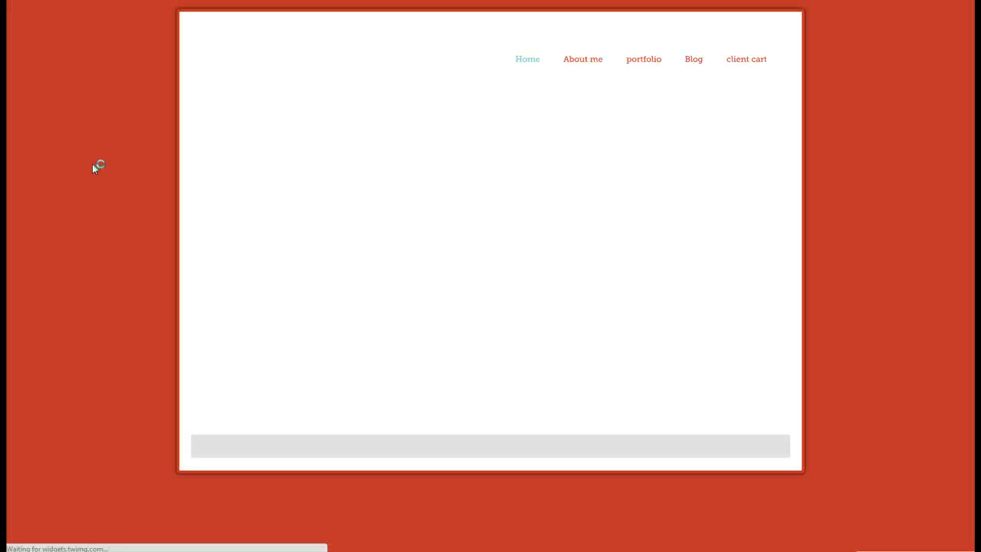
pyautogui.scroll(-3, 859, 270)
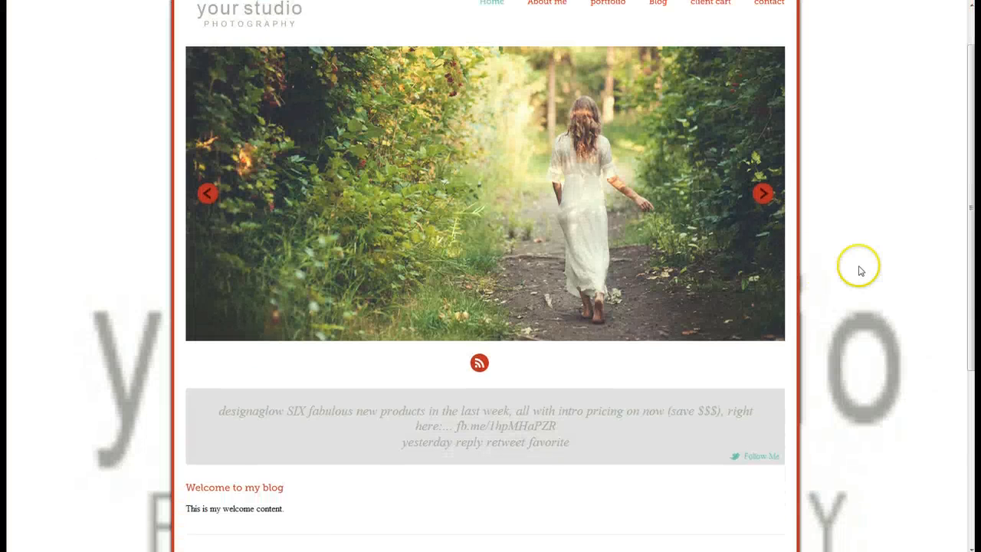
pyautogui.scroll(3, 860, 275)
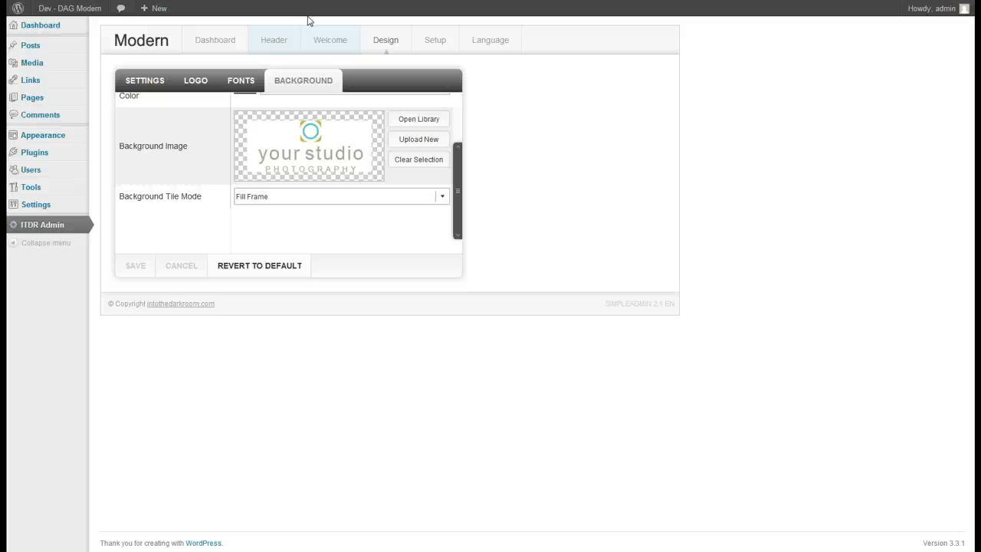
pyautogui.click(307, 19)
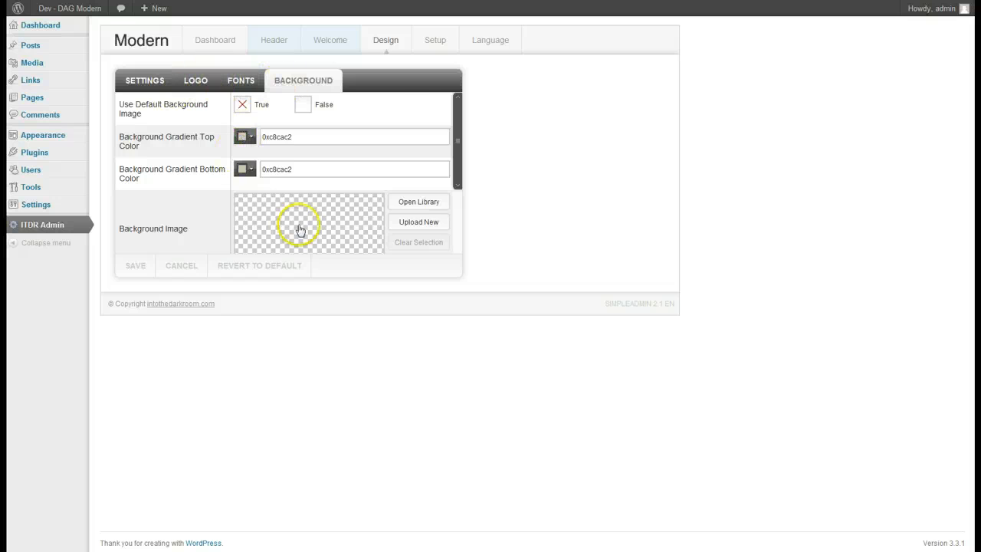
# Open the theme's Setup settings and enter "Copyright My Business" as the Footer Copyright
pyautogui.click(433, 42)
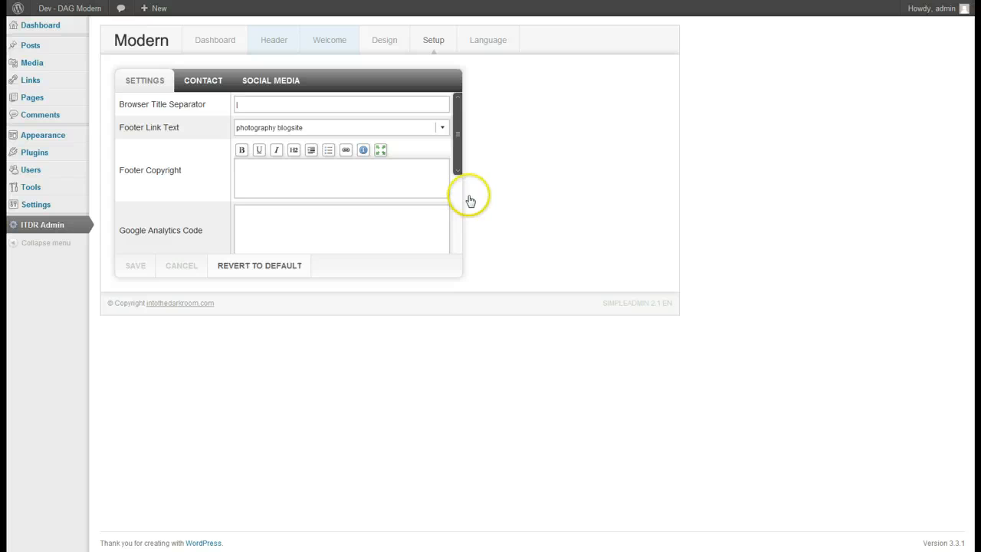
pyautogui.moveTo(457, 164); pyautogui.dragTo(455, 160)
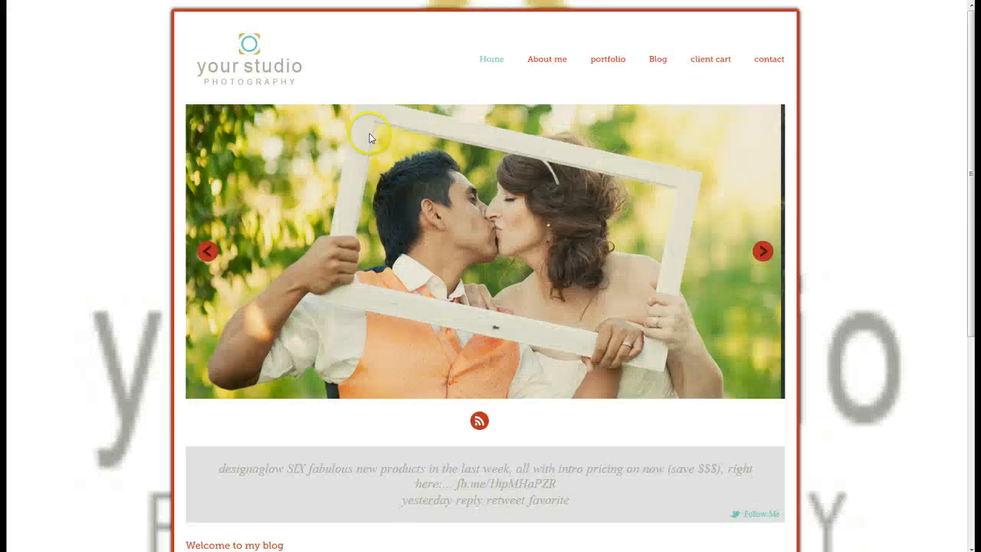
pyautogui.scroll(-5, 184, 368)
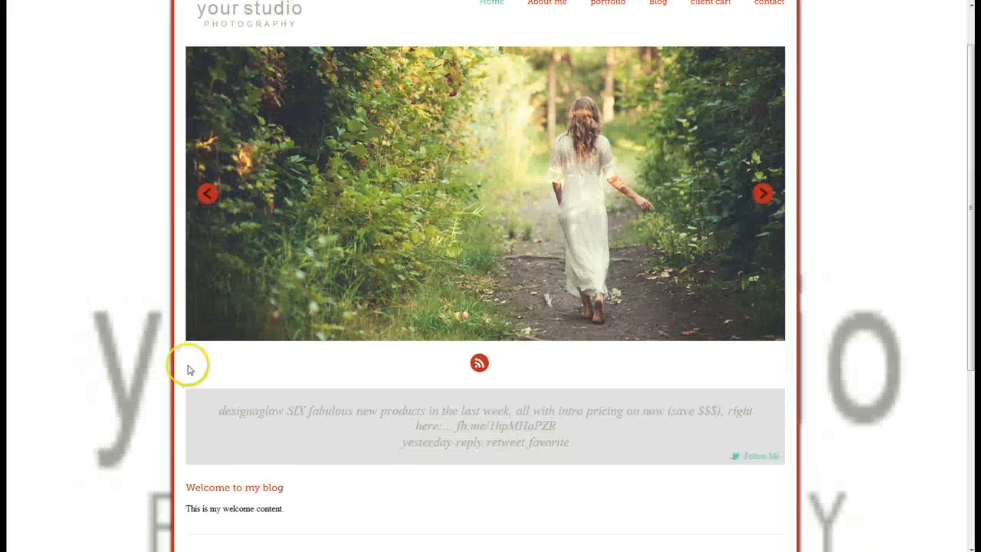
pyautogui.scroll(-1, 176, 369)
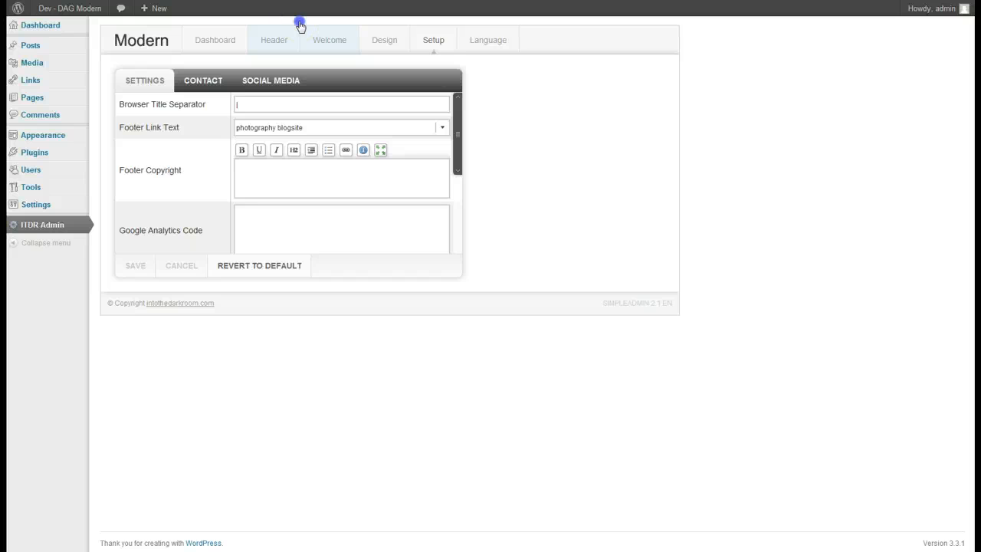
pyautogui.scroll(-1, 299, 150)
pyautogui.click(299, 153)
pyautogui.write('Cop')
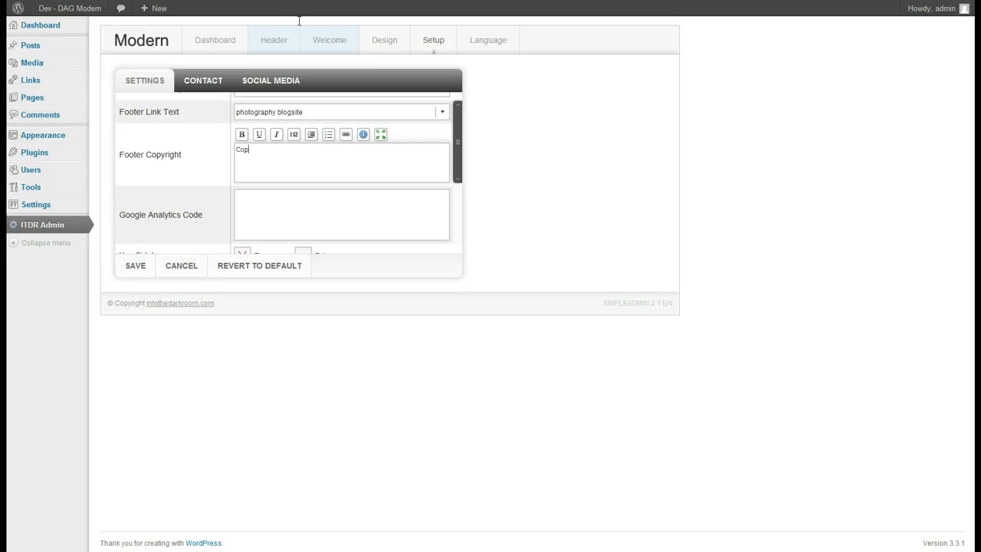
pyautogui.write('yright')
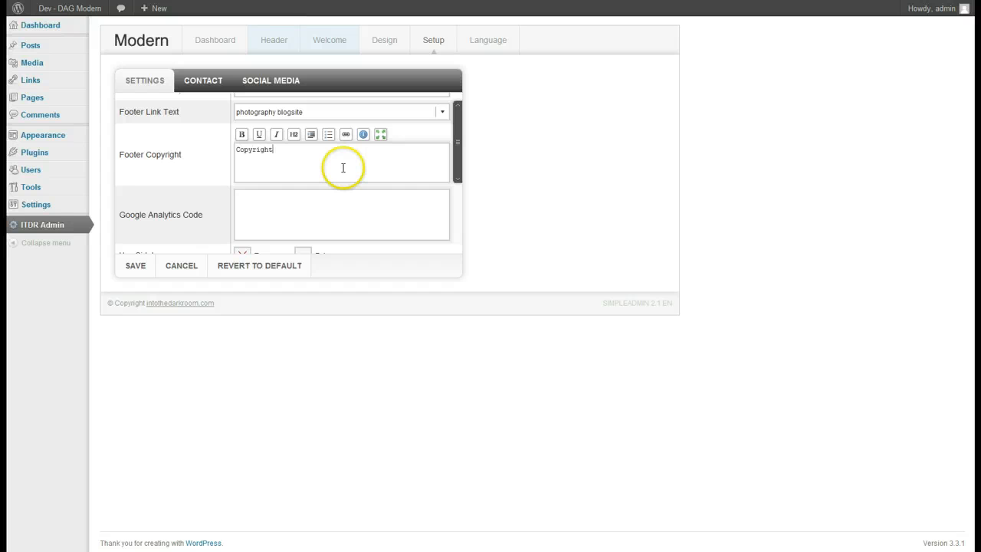
pyautogui.write(' My Business')
pyautogui.scroll(-3, 342, 167)
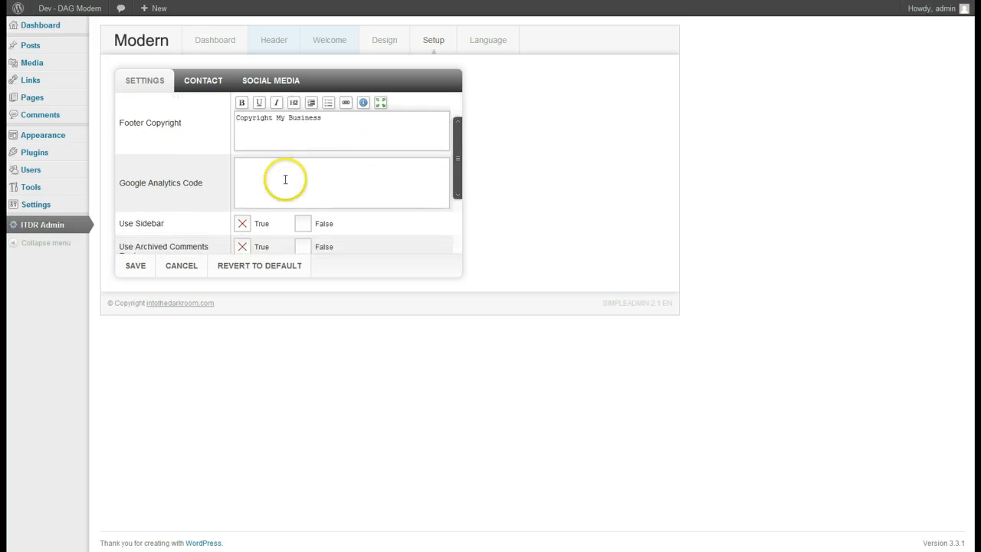
# Set Use Archived Comments Feature to False in the Setup settings and save
pyautogui.scroll(-1, 273, 174)
pyautogui.click(272, 147)
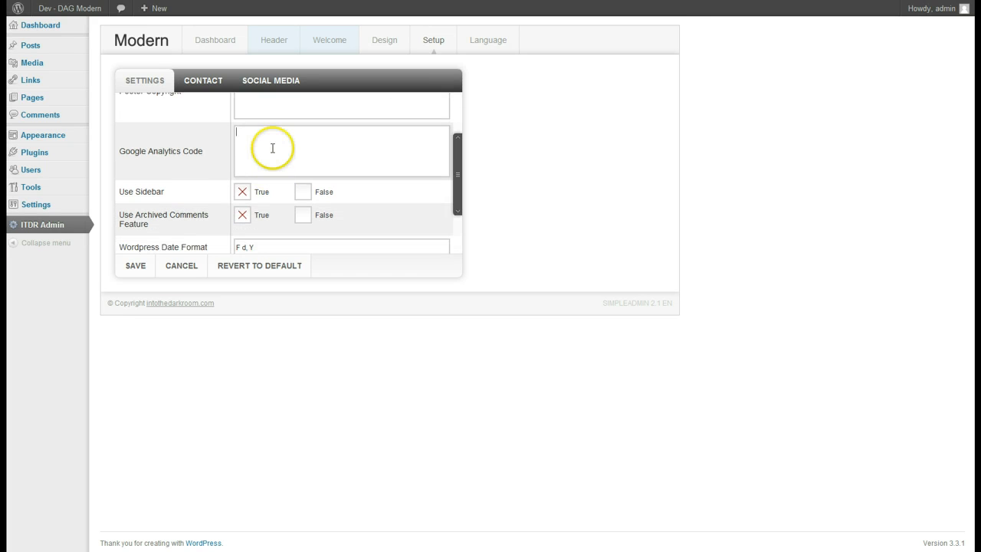
pyautogui.scroll(-1, 271, 146)
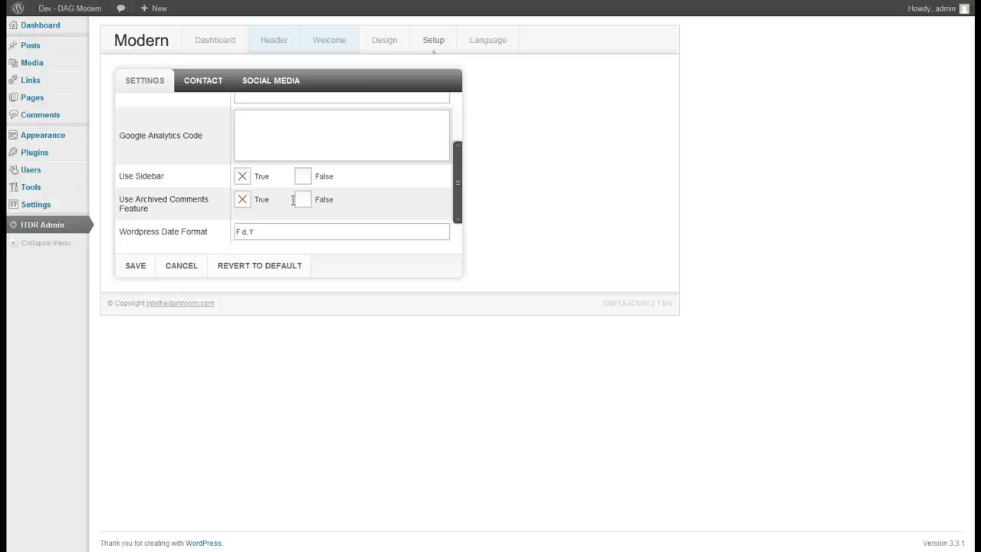
pyautogui.click(304, 200)
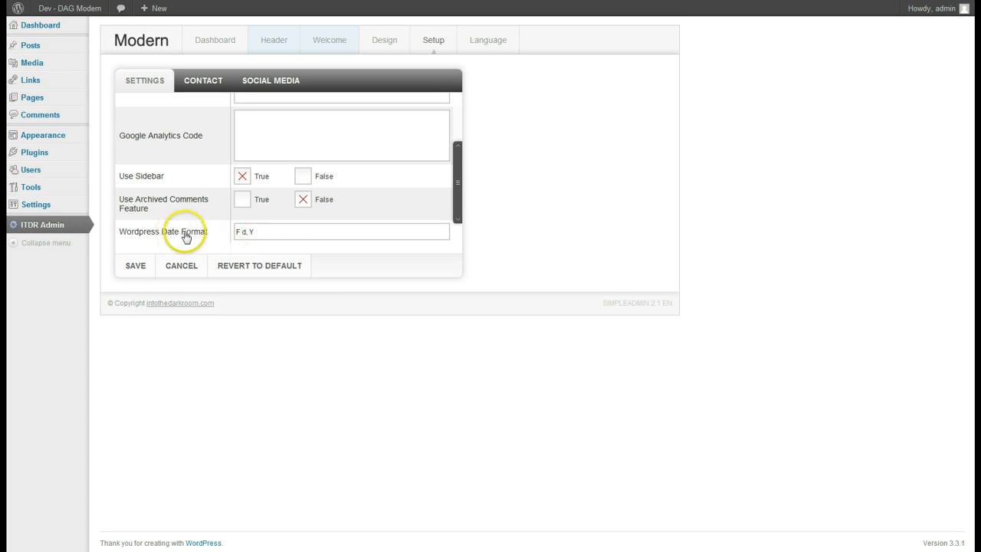
pyautogui.moveTo(257, 232); pyautogui.dragTo(234, 231)
pyautogui.click(262, 231)
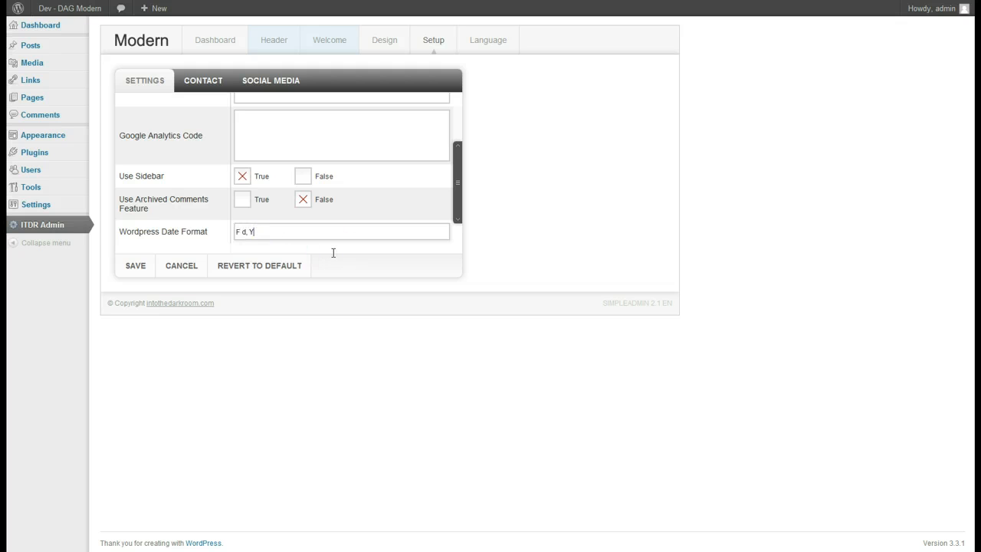
pyautogui.moveTo(254, 230)
pyautogui.mouseDown()
pyautogui.moveTo(234, 230)
pyautogui.moveTo(252, 232)
pyautogui.mouseUp()
pyautogui.click(136, 266)
# Open the theme's Contact settings and view the contact page on the site
pyautogui.click(207, 86)
pyautogui.click(300, 129)
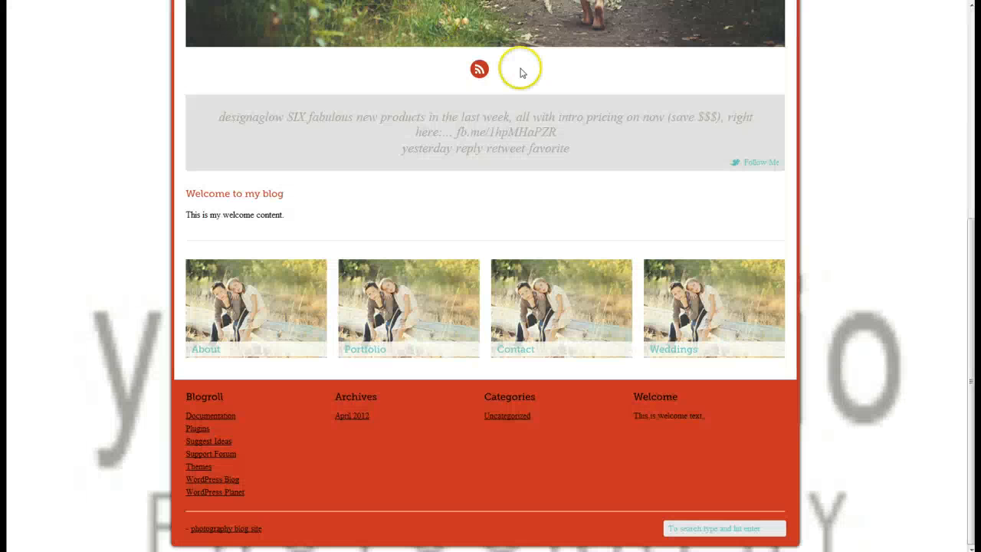
pyautogui.scroll(5, 520, 73)
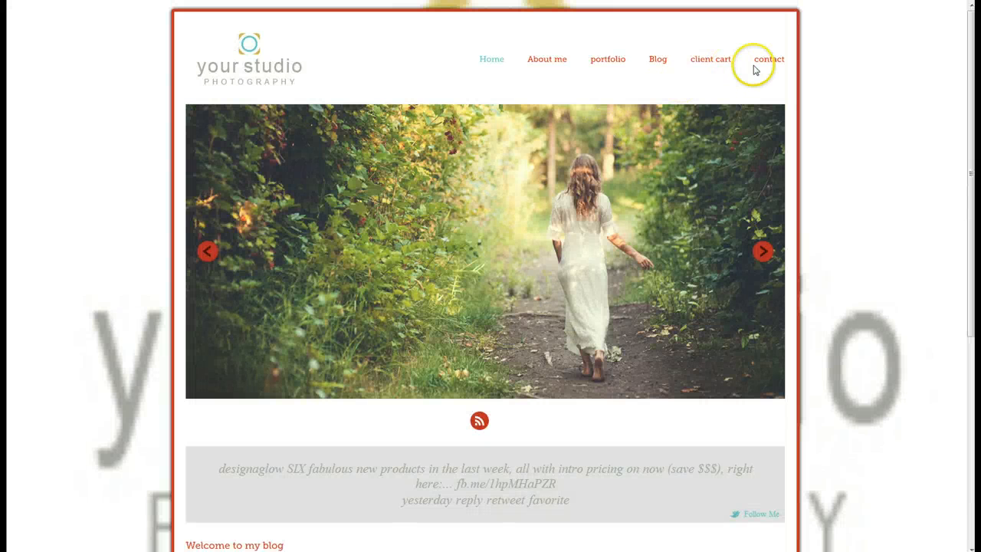
pyautogui.click(764, 67)
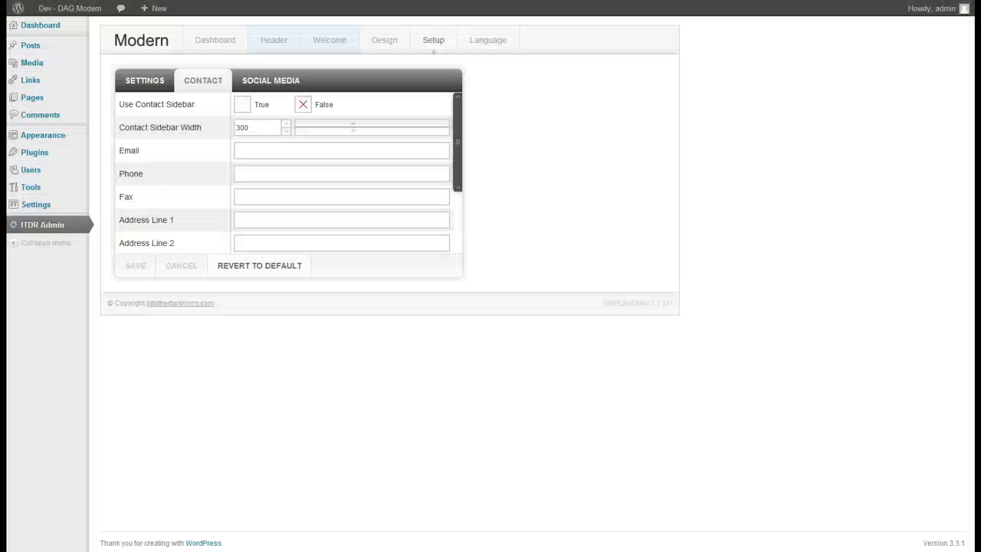
# Enable the contact sidebar with a width of 269 and enter the contact email, phone and fax numbers
pyautogui.click(242, 105)
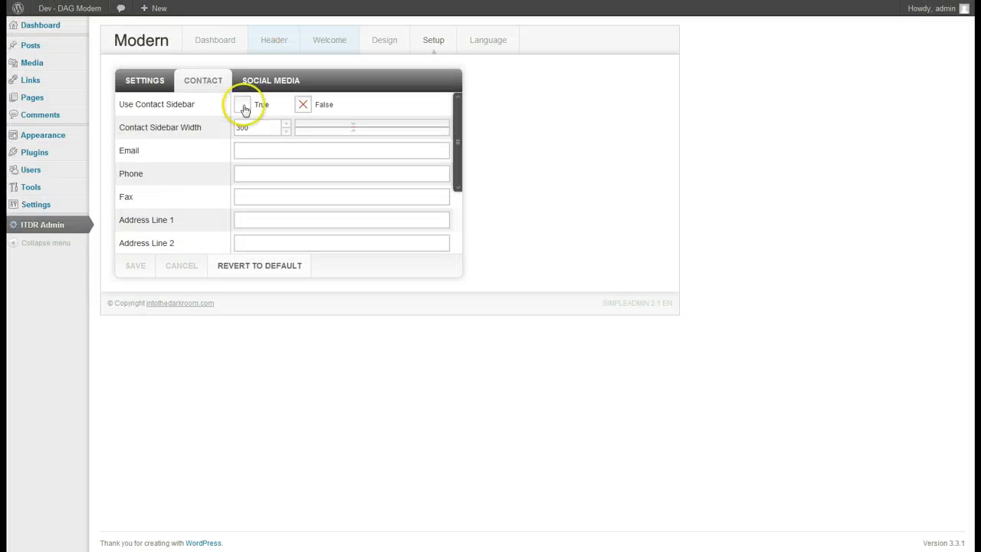
pyautogui.click(289, 27)
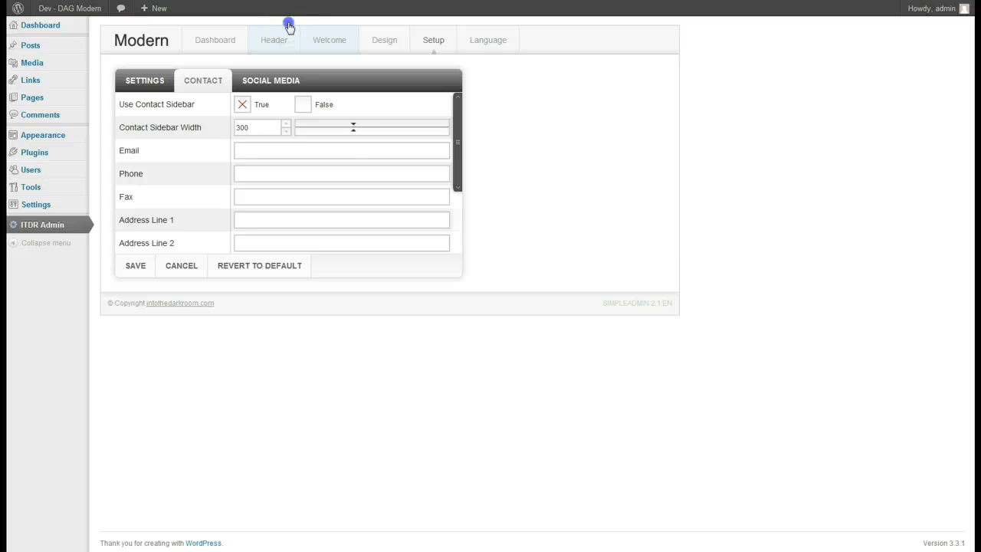
pyautogui.click(351, 153)
pyautogui.write('email@email.com')
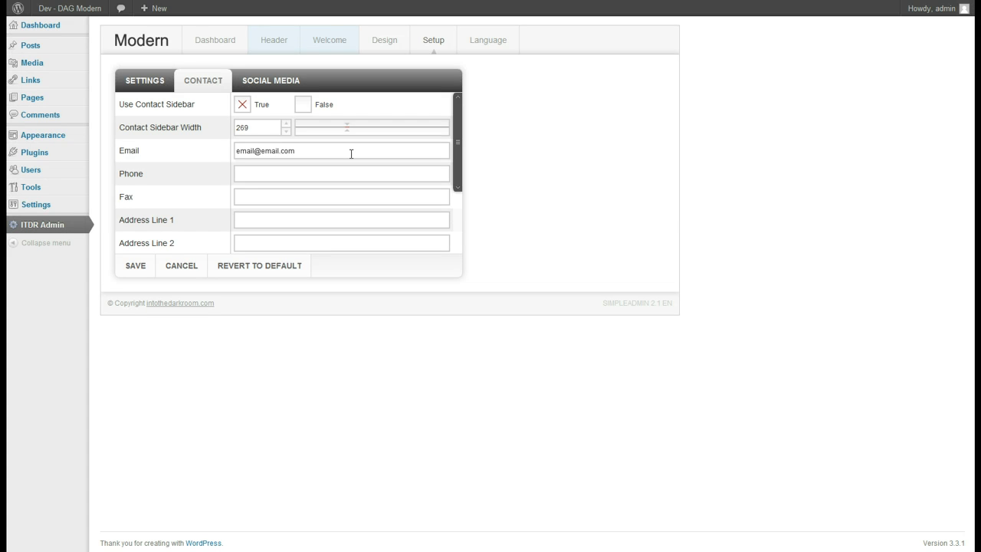
pyautogui.write('123456798')
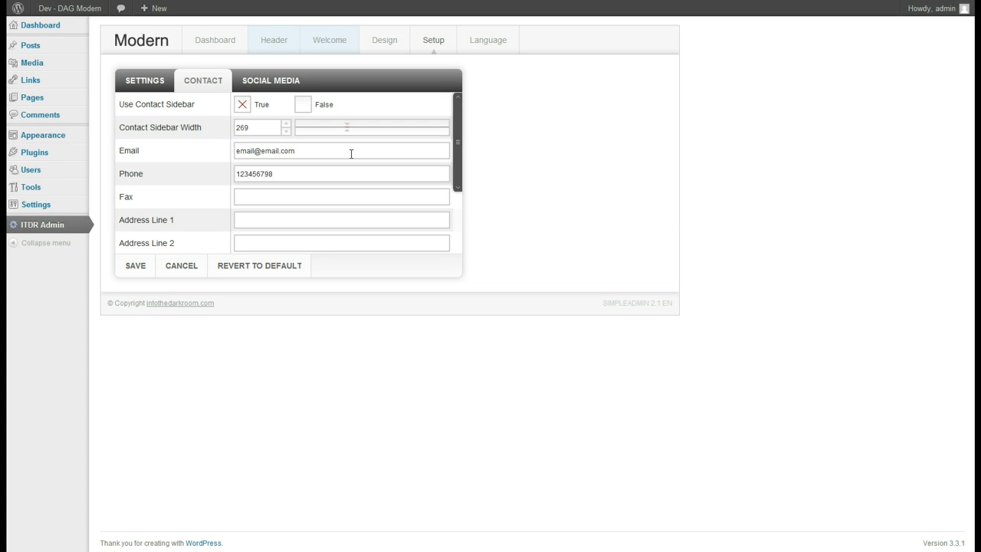
pyautogui.click(313, 192)
pyautogui.write('132456')
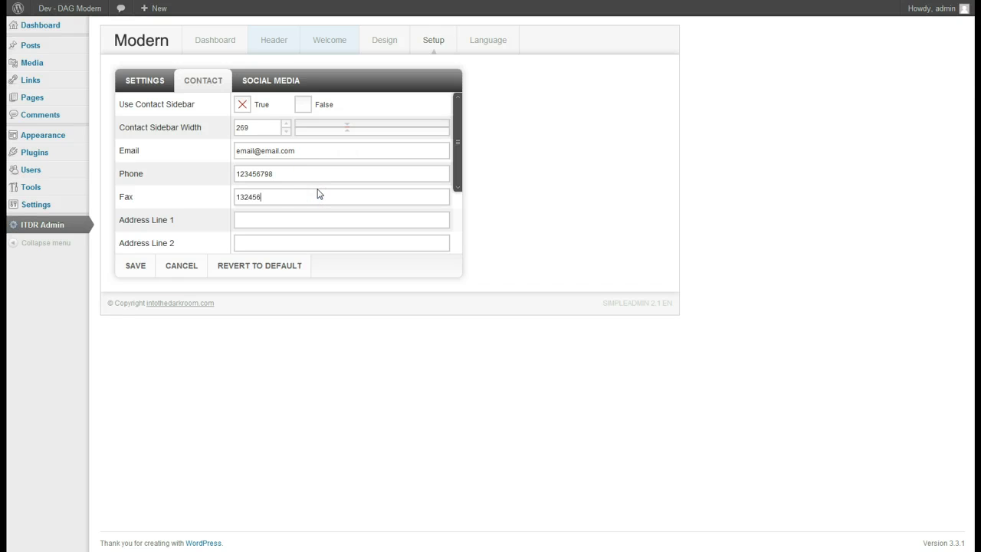
# Fill in both contact address lines, save, and reload the site's contact page
pyautogui.scroll(-1, 318, 193)
pyautogui.click(302, 197)
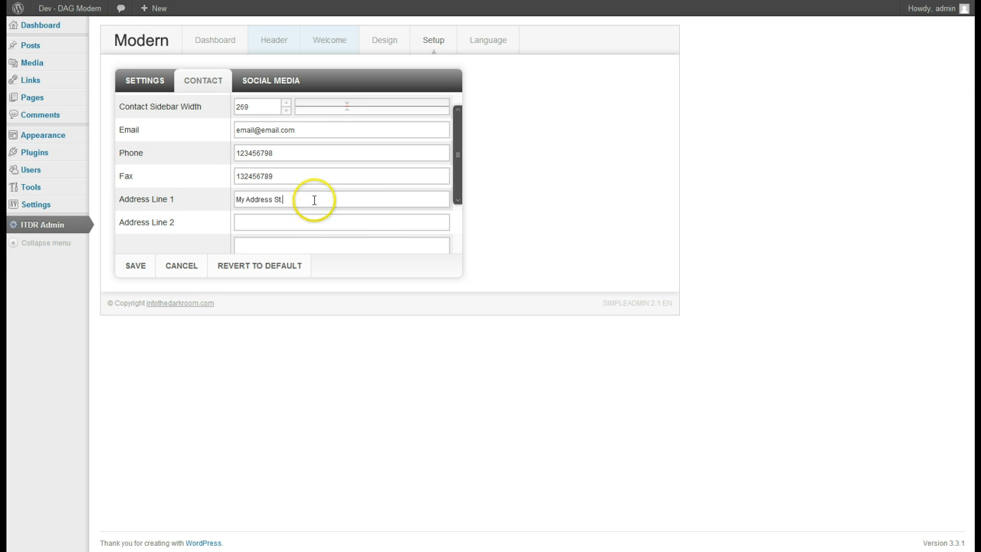
pyautogui.click(298, 222)
pyautogui.write('456554 USA')
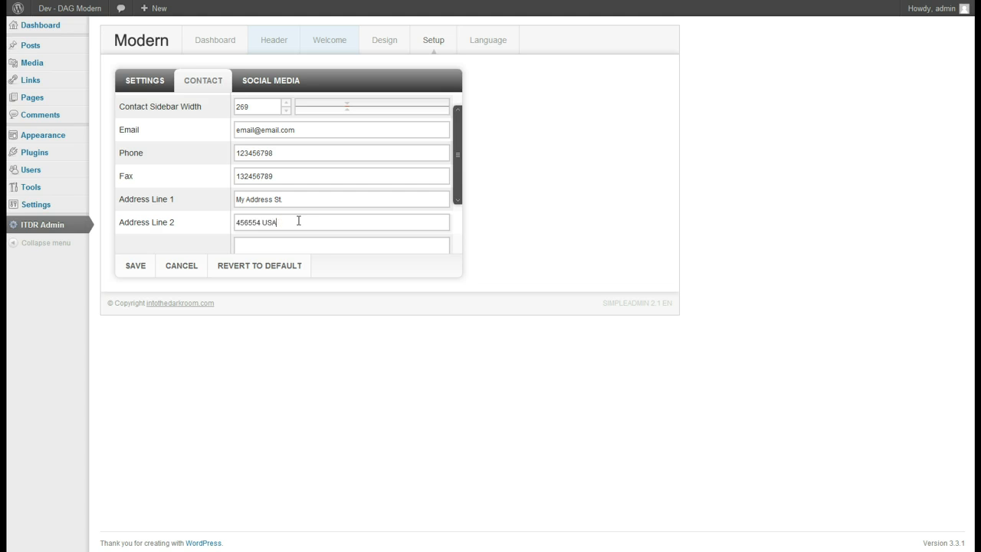
pyautogui.scroll(-3, 298, 221)
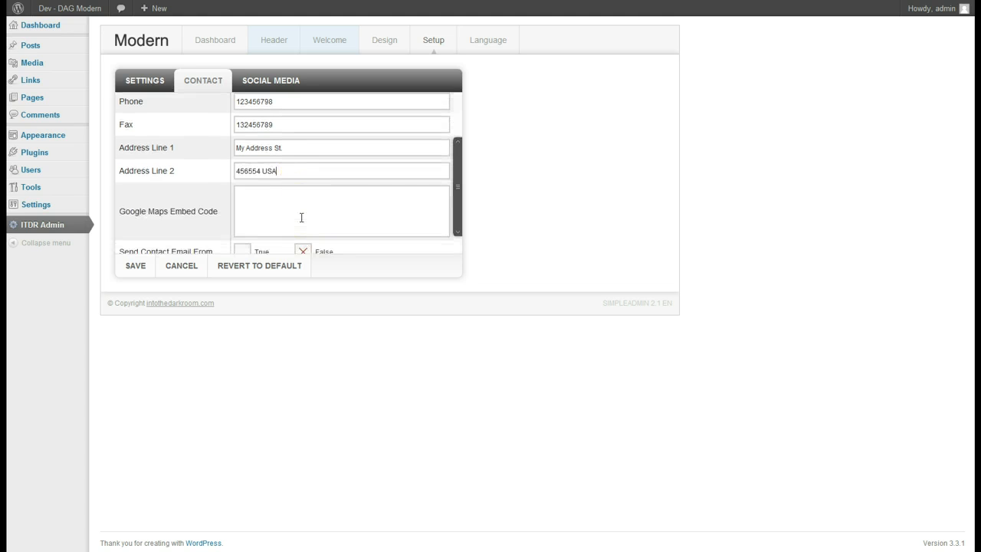
pyautogui.click(133, 266)
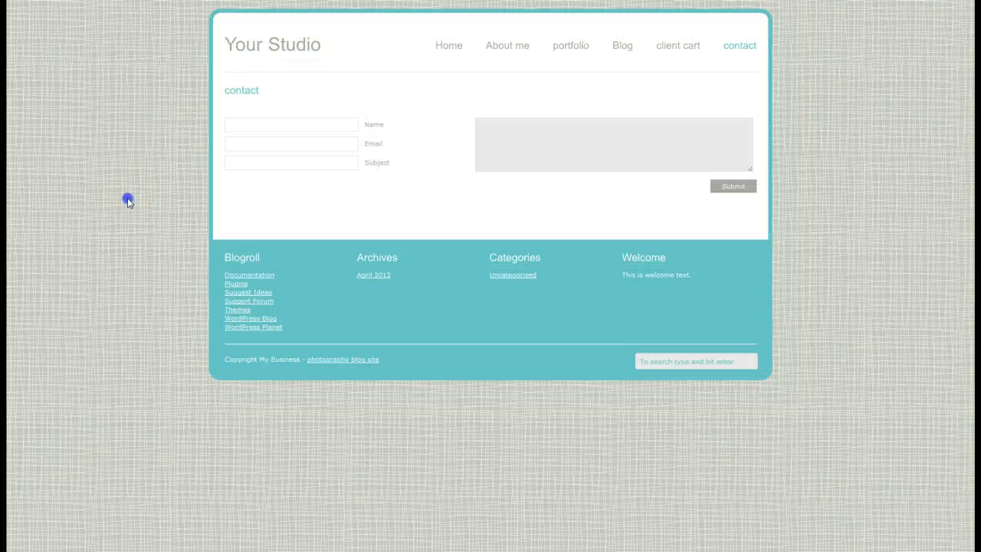
pyautogui.press('F5')
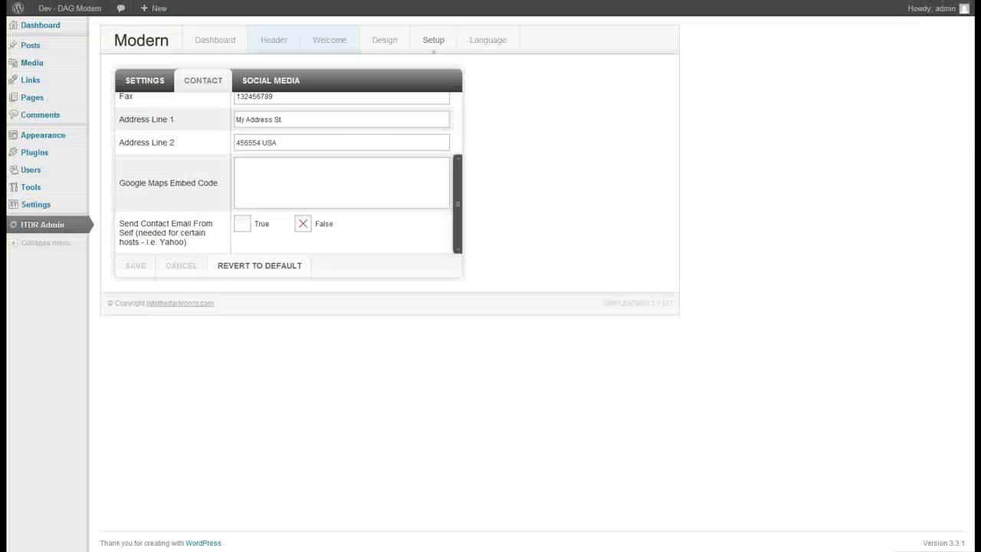
# Open the Social Media settings and select the text of the Twitter Username
pyautogui.click(318, 184)
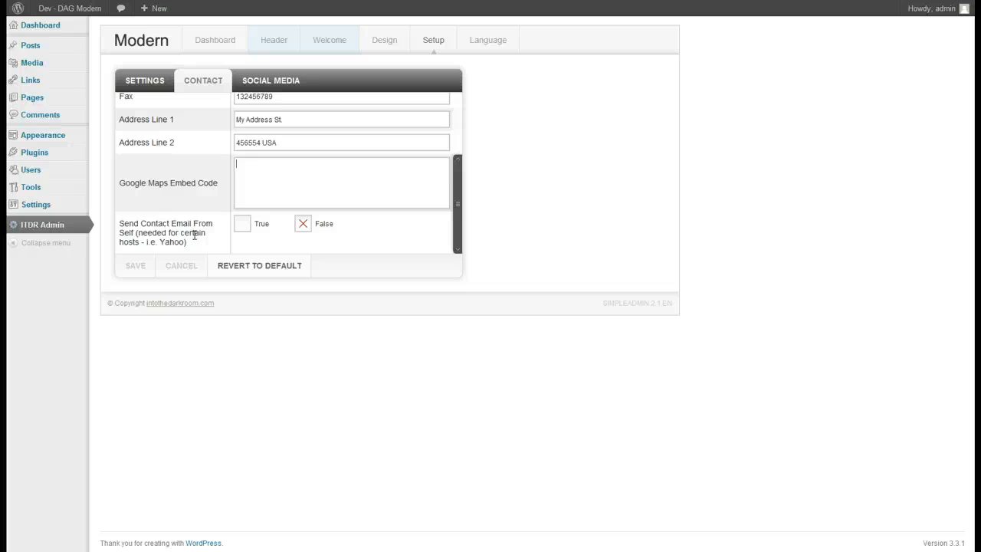
pyautogui.click(270, 83)
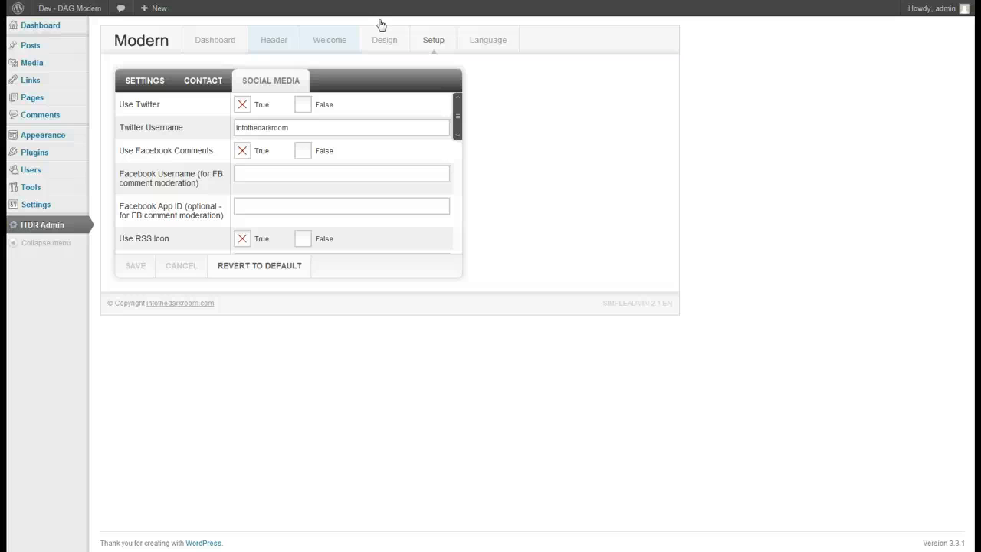
pyautogui.hotkey('shift', 'Left')
pyautogui.hotkey('shift', 'Left')
pyautogui.hotkey('shift', 'Left')
pyautogui.hotkey('shift', 'Left')
pyautogui.hotkey('shift', 'Left')
pyautogui.hotkey('shift', 'Left')
pyautogui.hotkey('shift', 'Left')
pyautogui.hotkey('shift', 'Left')
pyautogui.hotkey('shift', 'Left')
pyautogui.hotkey('shift', 'Left')
pyautogui.hotkey('shift', 'Left')
pyautogui.hotkey('shift', 'Left')
pyautogui.hotkey('shift', 'Left')
pyautogui.hotkey('shift', 'Left')
pyautogui.hotkey('shift', 'Left')
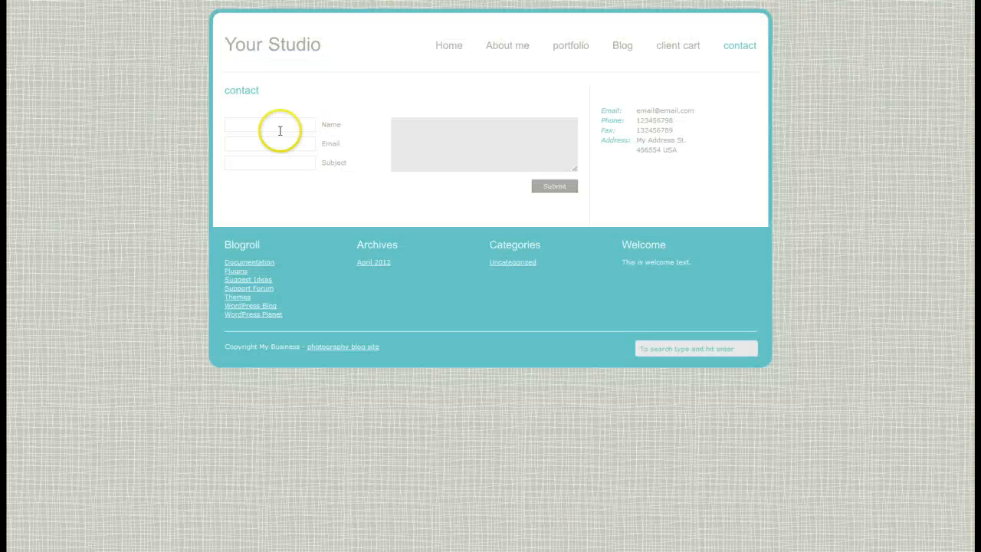
# Open the "Hello world!" post from the site's blog and examine its comment area
pyautogui.click(625, 46)
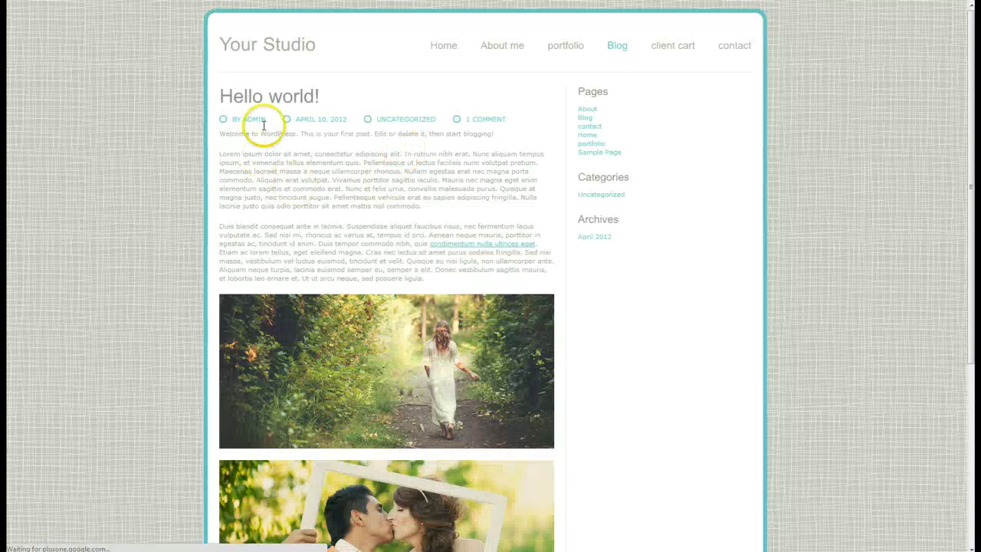
pyautogui.click(271, 102)
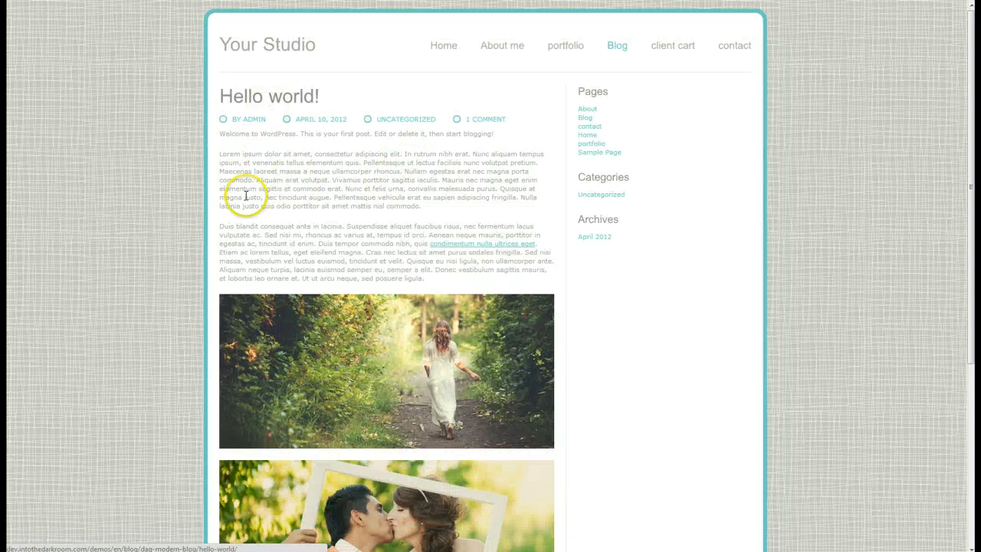
pyautogui.scroll(-5, 111, 219)
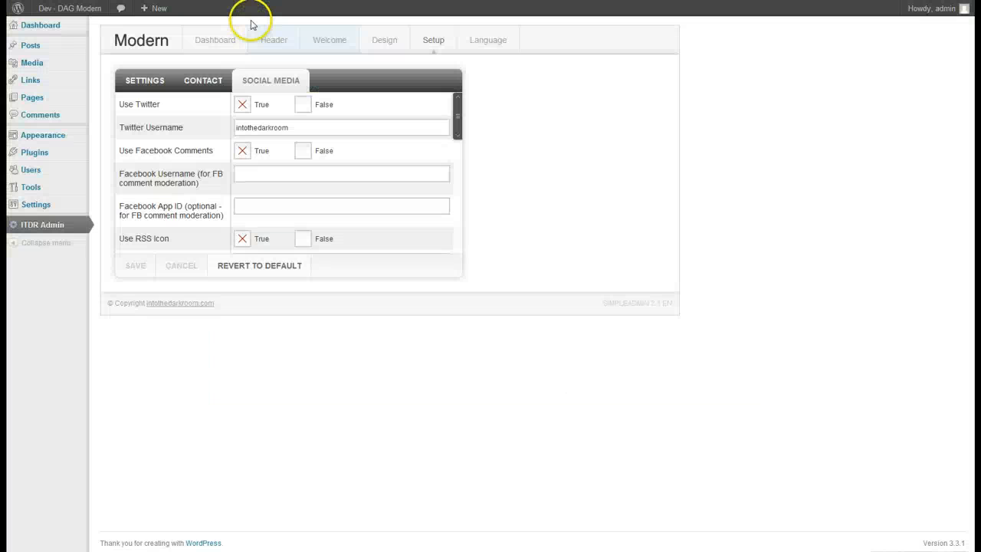
# Set Use Facebook Comments to False, save, and reload the "Hello world!" post to check its comments
pyautogui.click(304, 150)
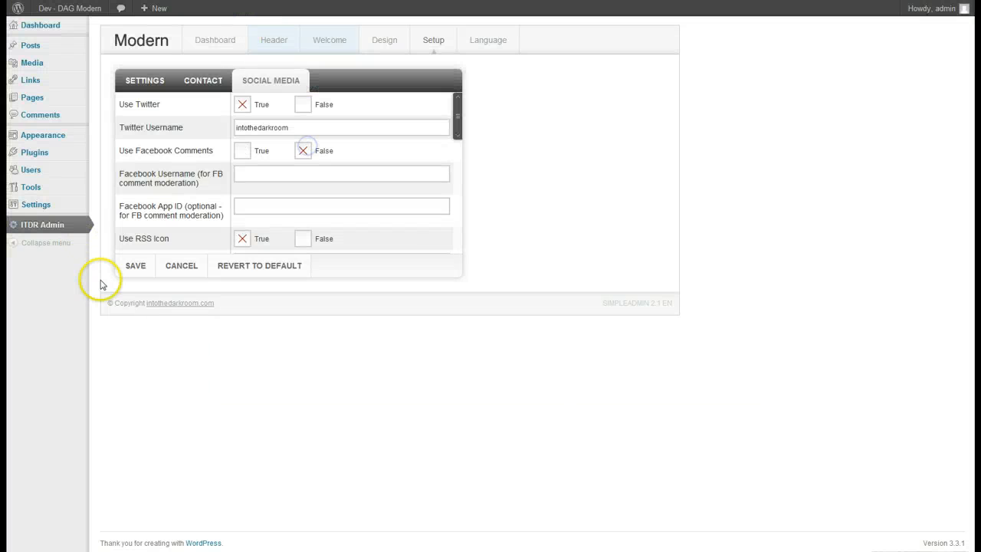
pyautogui.click(136, 265)
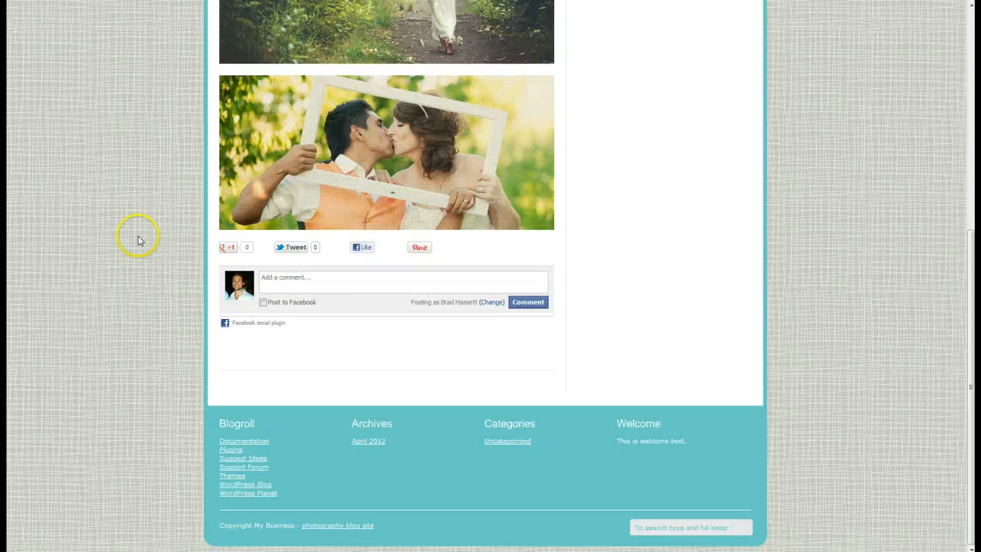
pyautogui.press('F5')
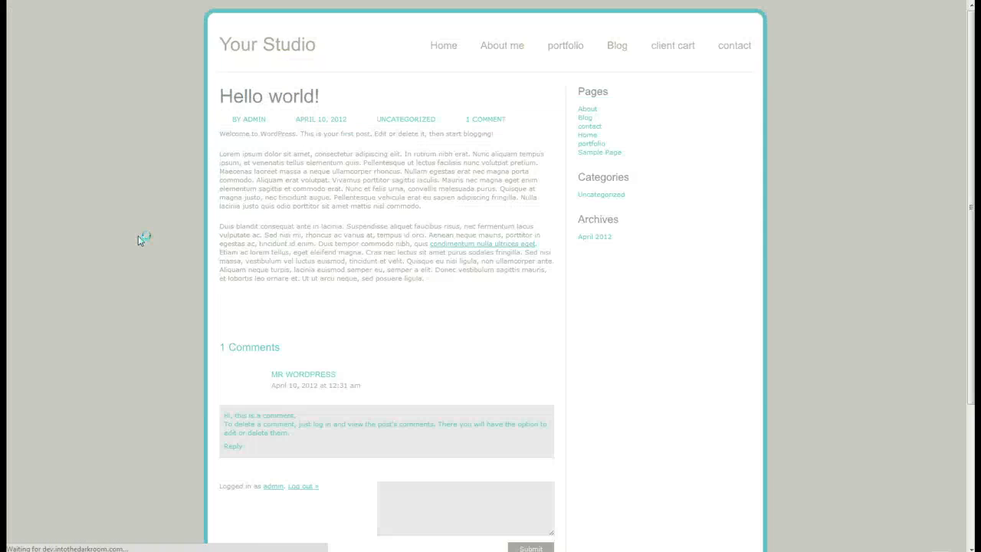
pyautogui.scroll(-7, 139, 236)
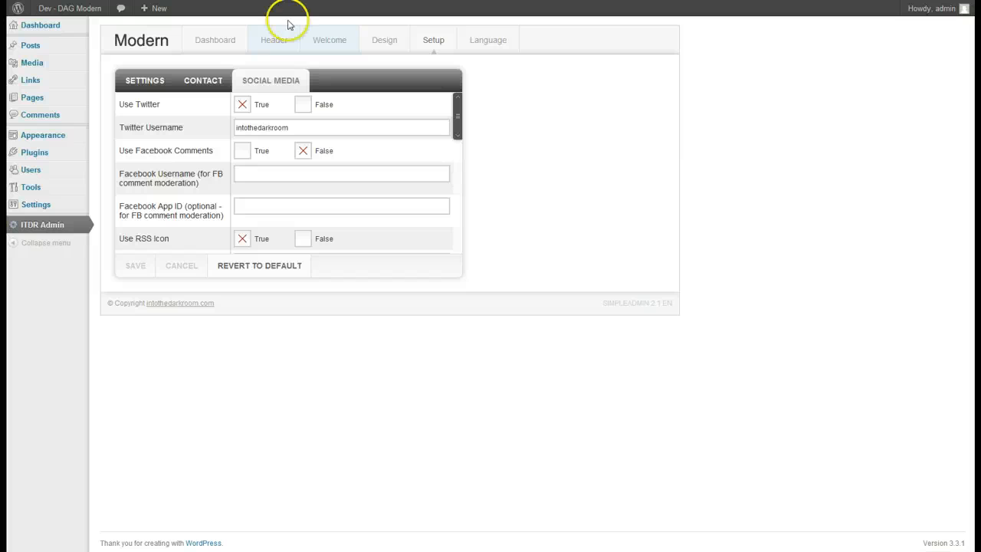
# Set Use Facebook Comments back to True and place the cursor in the optional Facebook App ID field
pyautogui.click(242, 150)
pyautogui.click(245, 173)
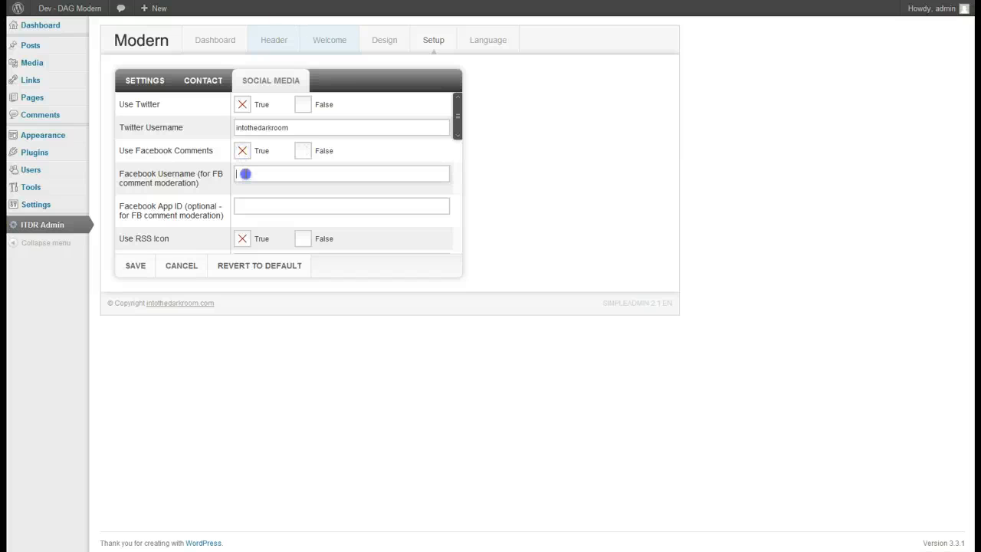
pyautogui.click(287, 19)
pyautogui.click(311, 176)
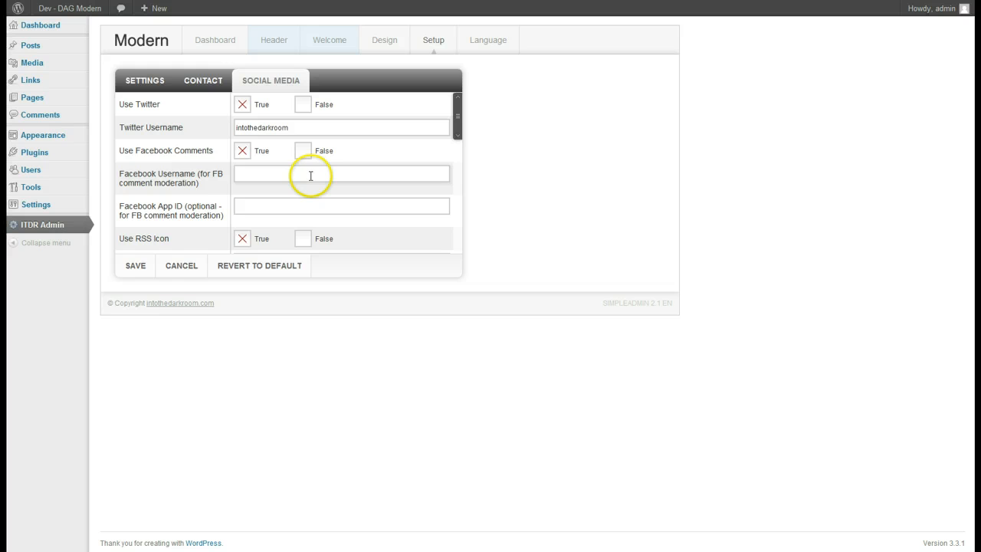
pyautogui.click(258, 206)
pyautogui.click(257, 206)
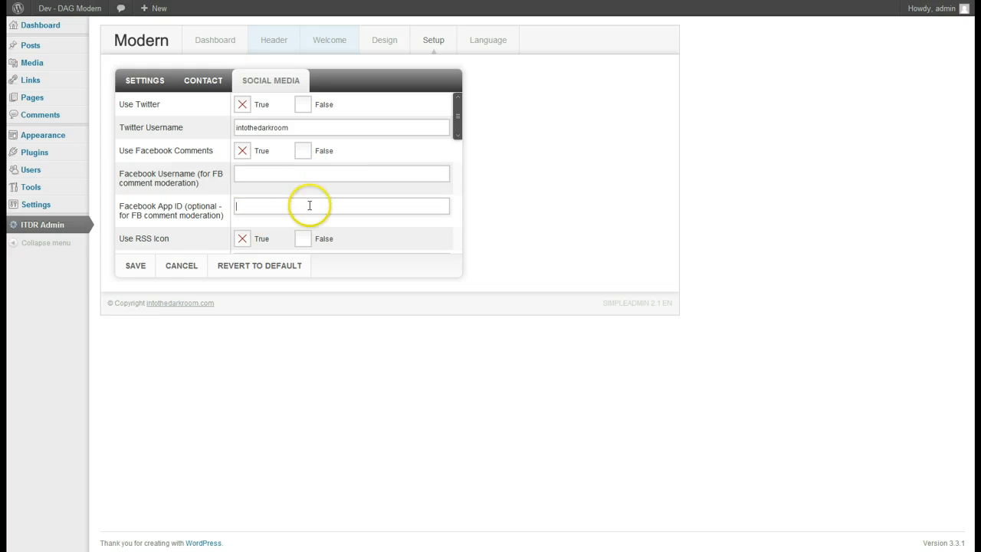
pyautogui.click(310, 206)
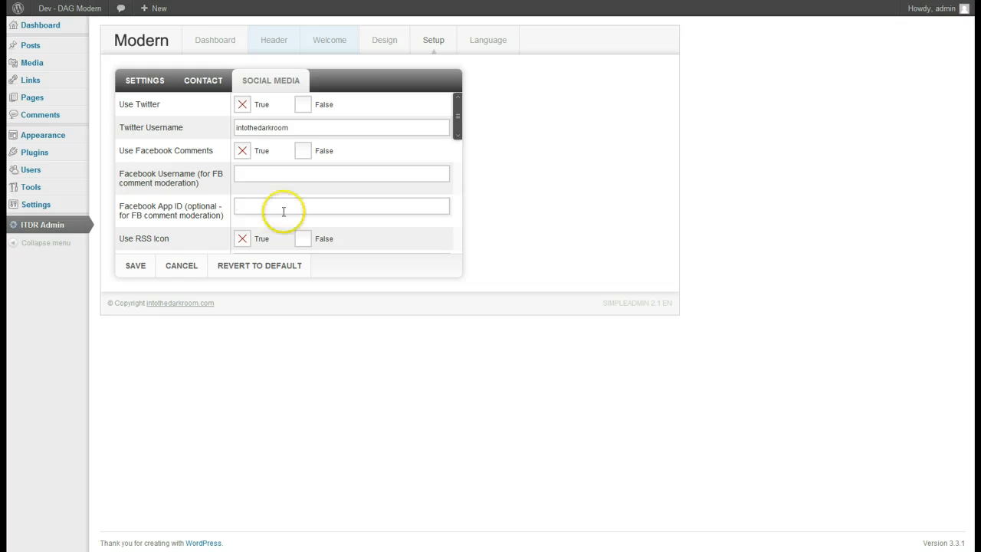
pyautogui.click(258, 208)
pyautogui.click(282, 206)
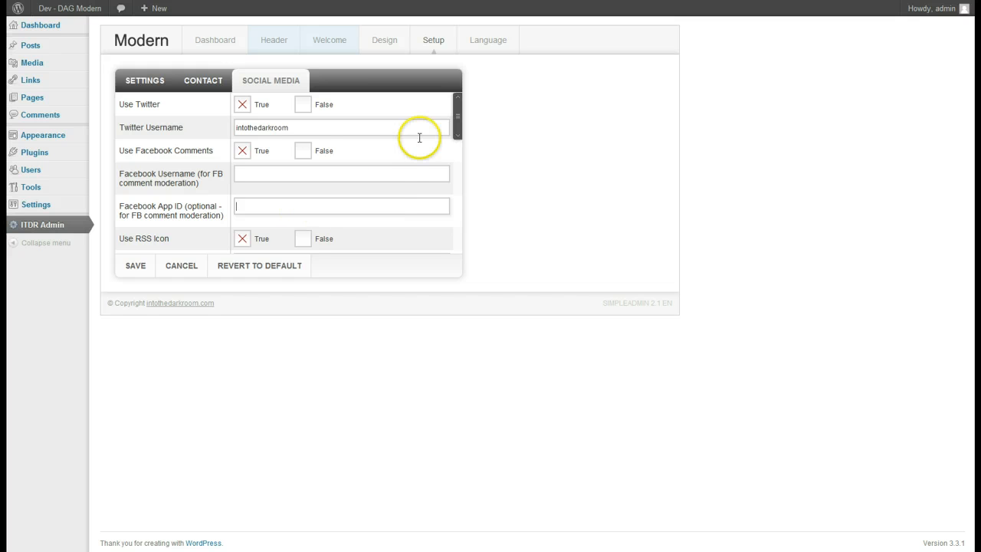
# View the social link options in the Social Media settings and check the social icons on the site's home page
pyautogui.moveTo(458, 117); pyautogui.dragTo(460, 144)
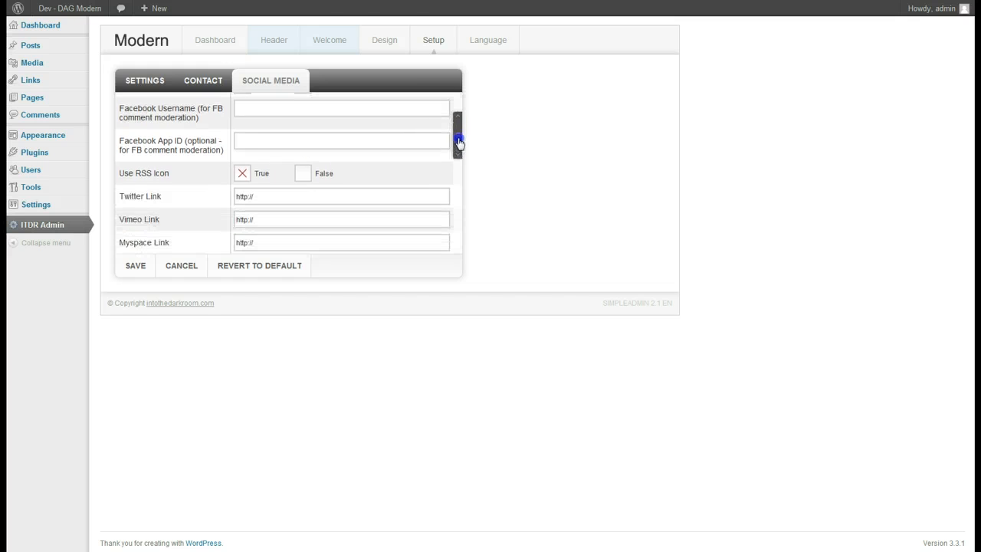
pyautogui.click(353, 29)
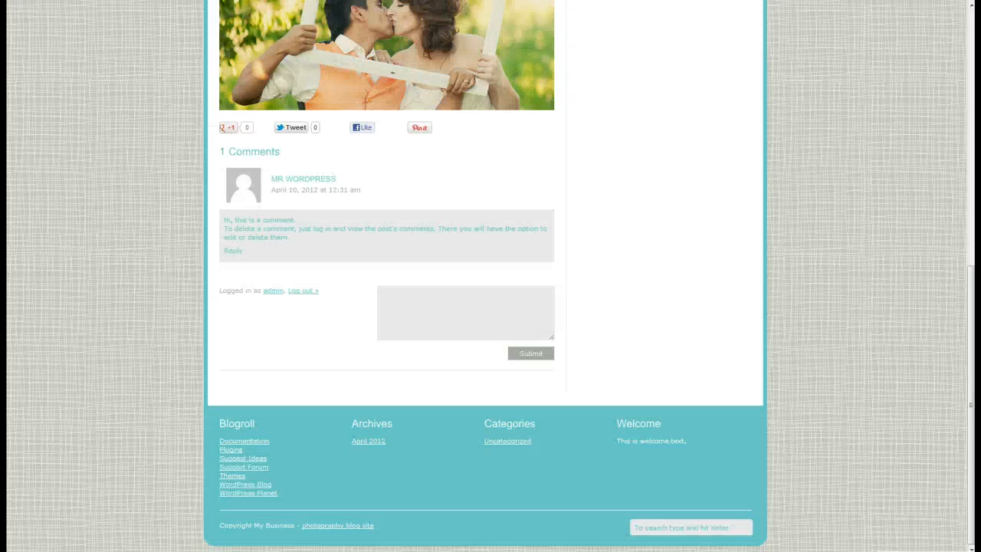
pyautogui.scroll(10, 361, 153)
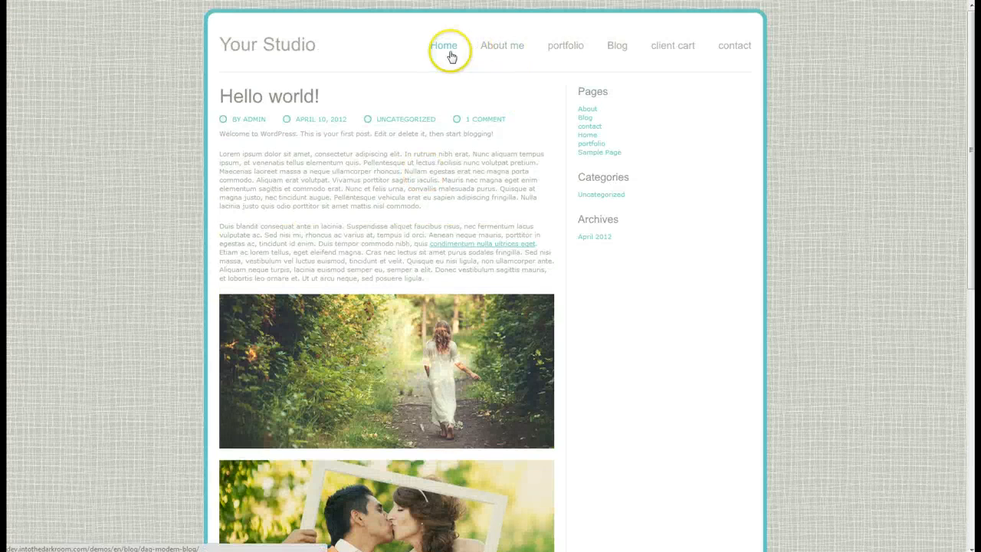
pyautogui.click(451, 53)
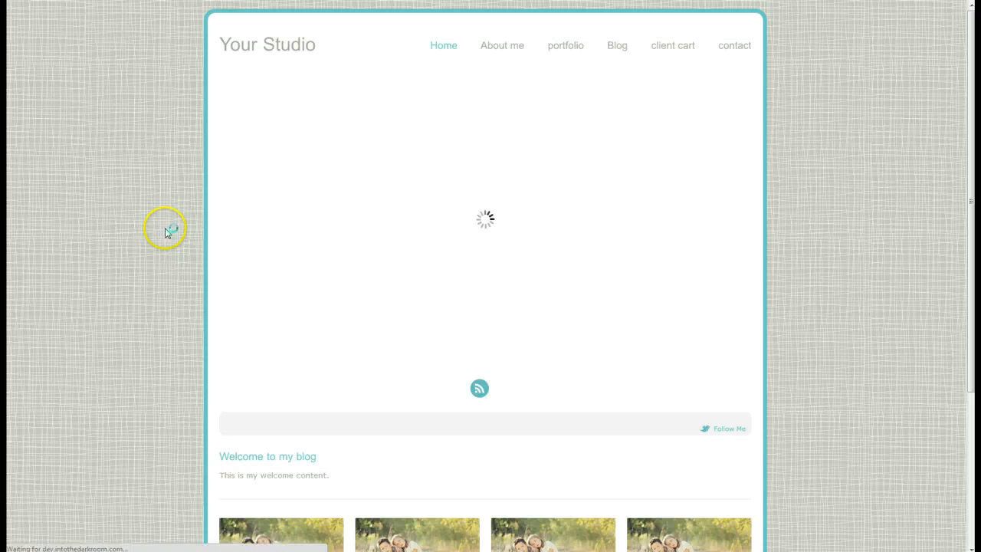
pyautogui.scroll(-1, 149, 282)
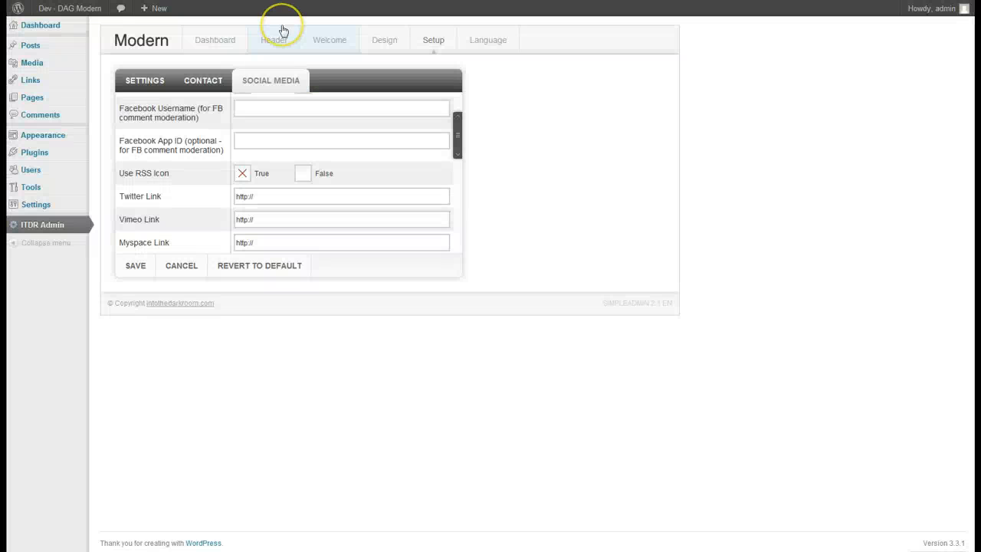
pyautogui.click(302, 173)
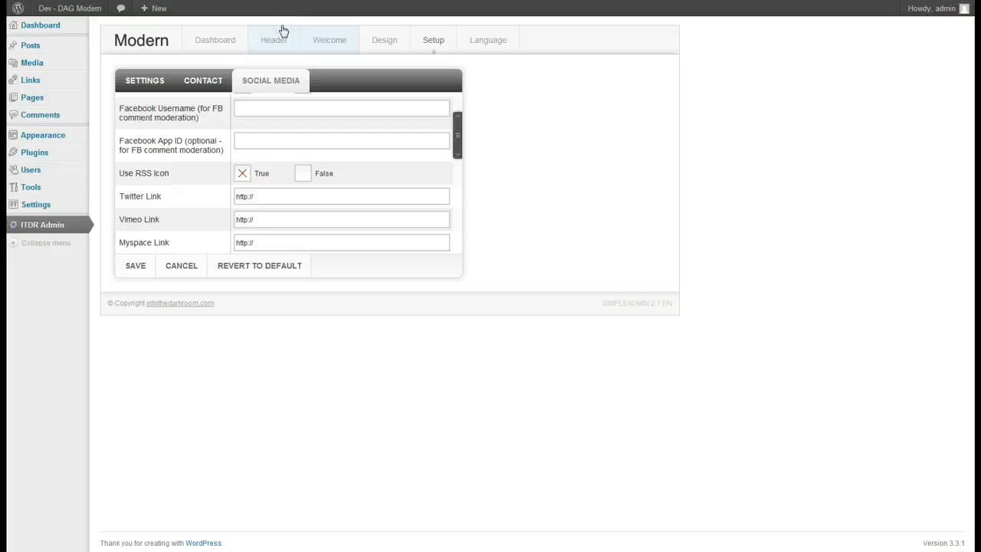
pyautogui.click(277, 198)
pyautogui.write('fdsf.com')
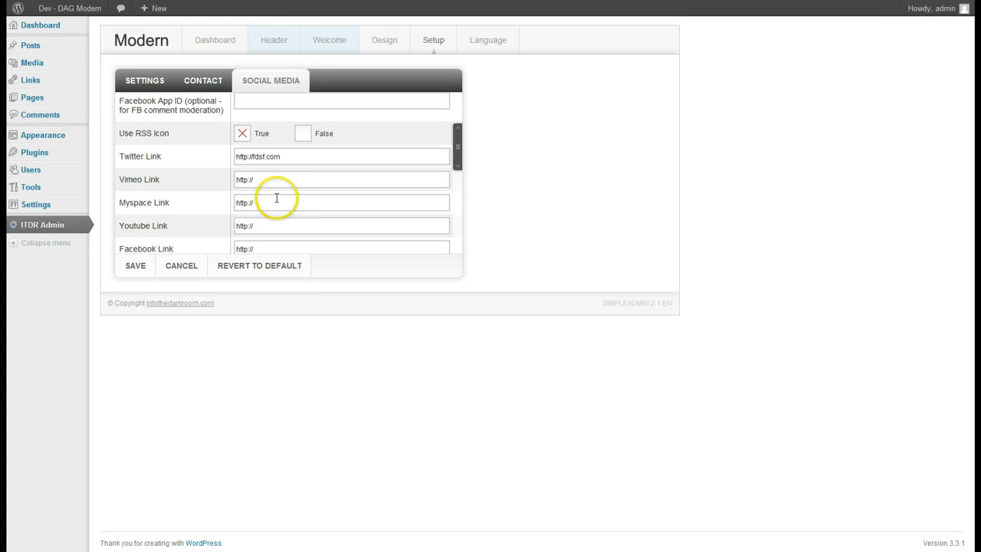
pyautogui.click(269, 182)
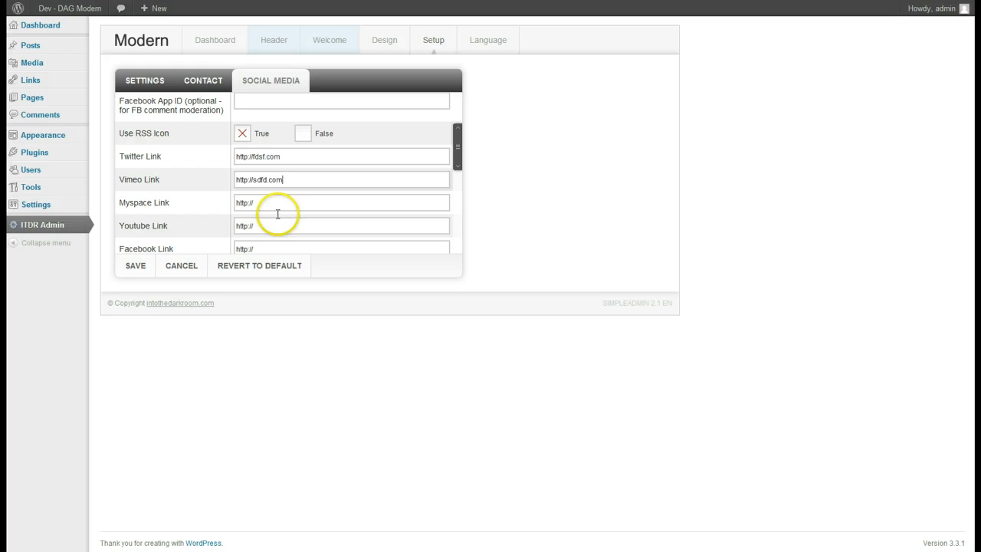
pyautogui.click(271, 201)
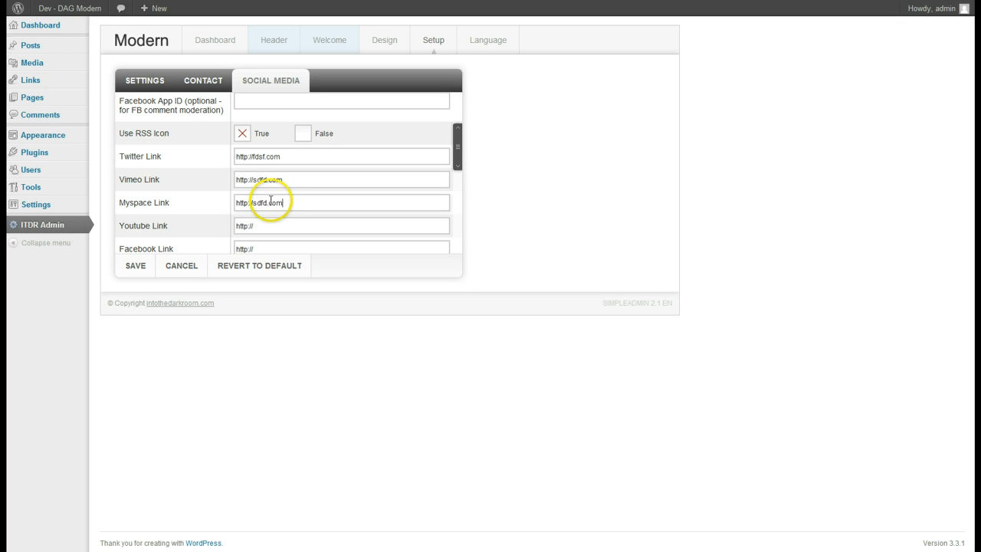
pyautogui.click(265, 228)
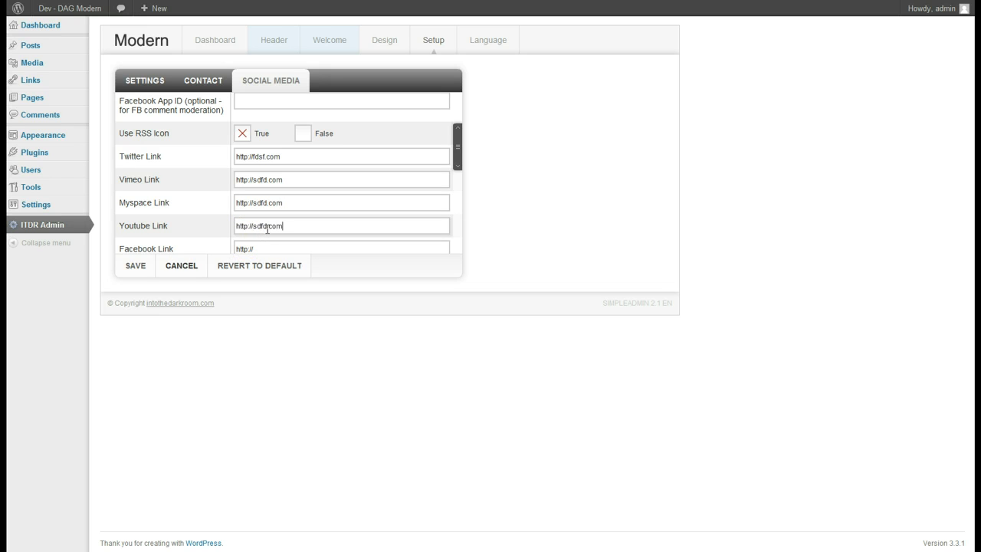
pyautogui.click(127, 267)
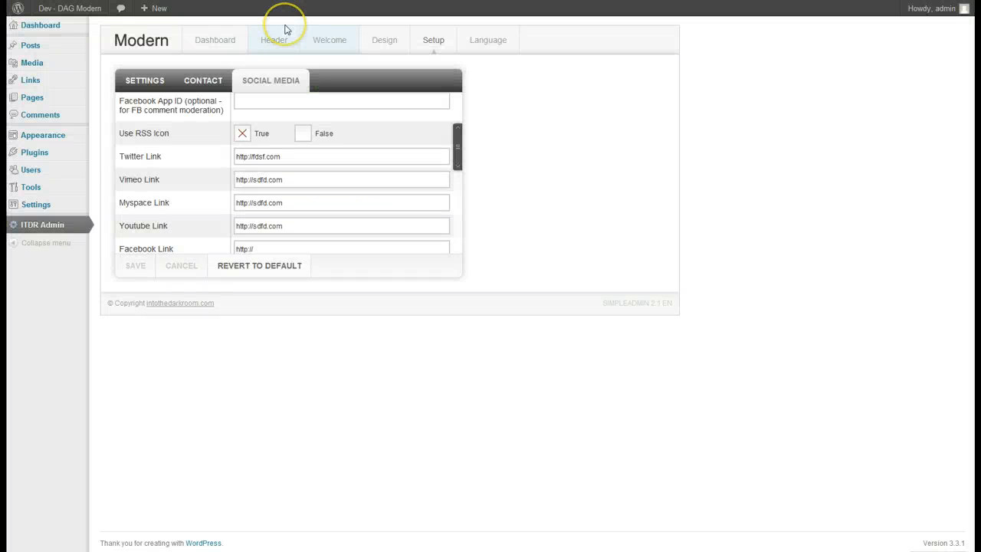
# Set Use Google+1 Button and Use Facebook Like Button to False, save, and check the share buttons on the site's blog
pyautogui.moveTo(457, 147); pyautogui.dragTo(457, 230)
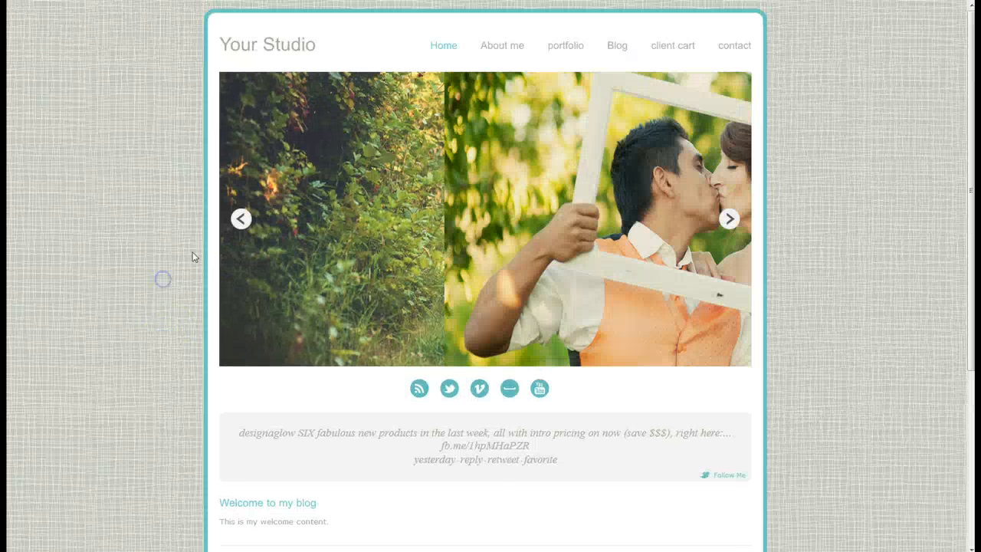
pyautogui.click(618, 45)
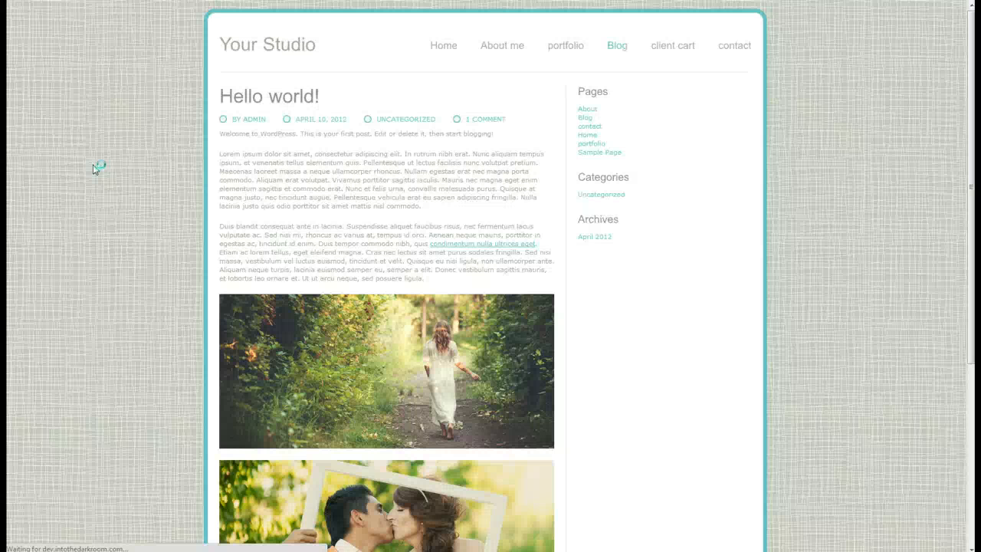
pyautogui.scroll(-1, 93, 165)
pyautogui.scroll(-3, 93, 164)
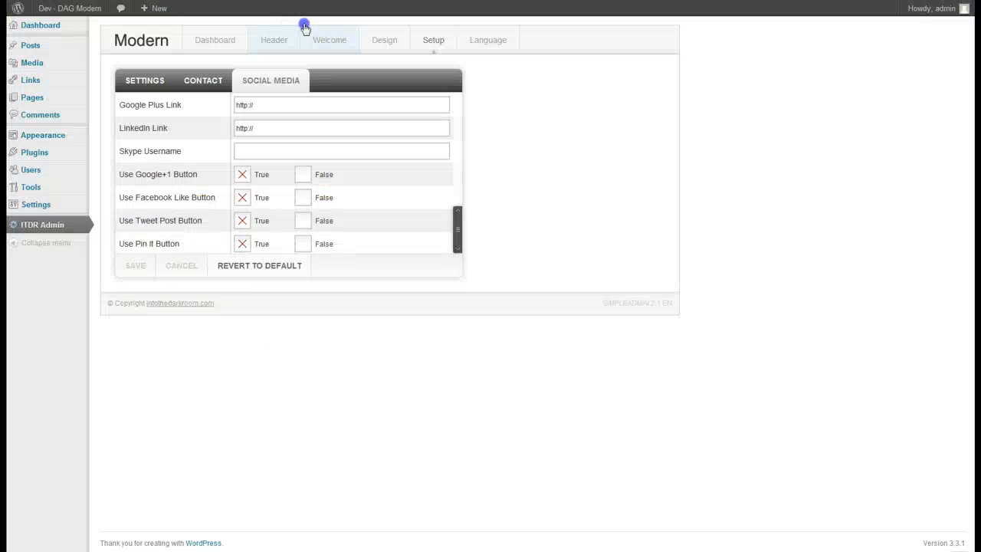
pyautogui.click(305, 198)
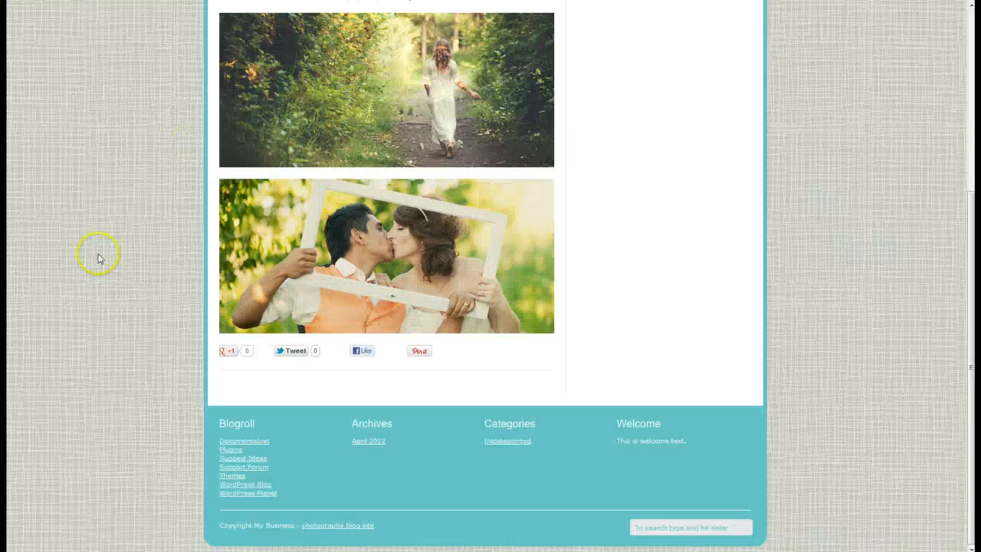
pyautogui.press('F5')
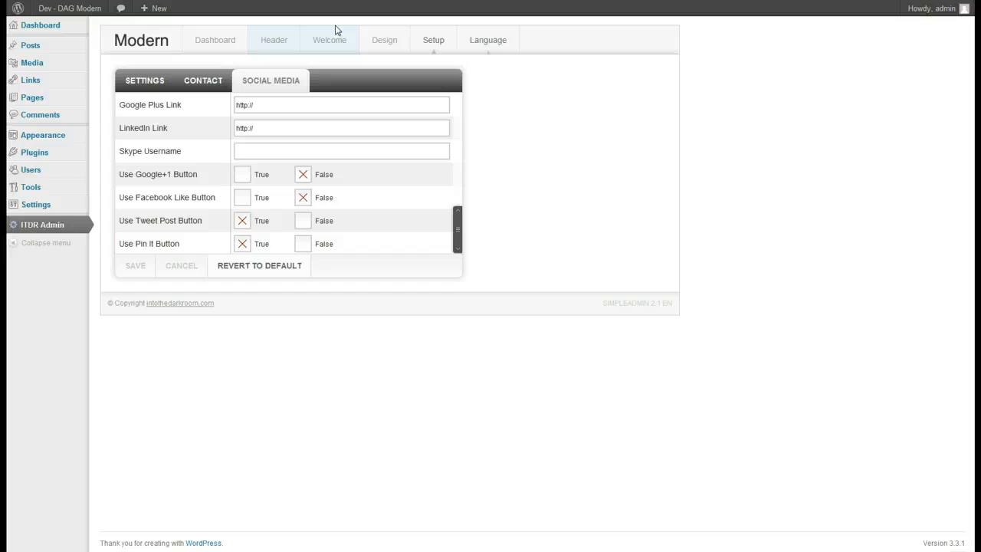
# Open the theme's Language settings and look at the Follow Me link on the site's home page
pyautogui.click(497, 36)
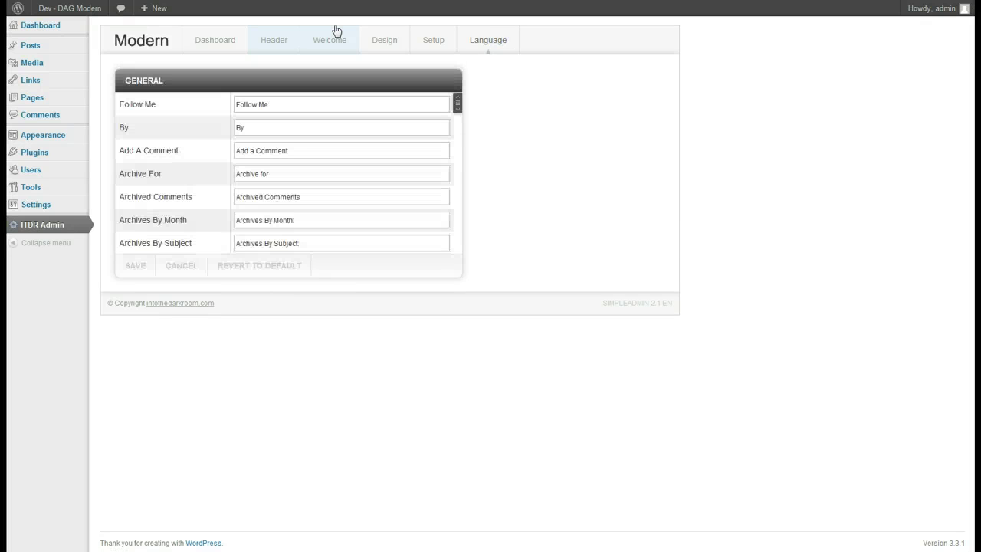
pyautogui.click(457, 113)
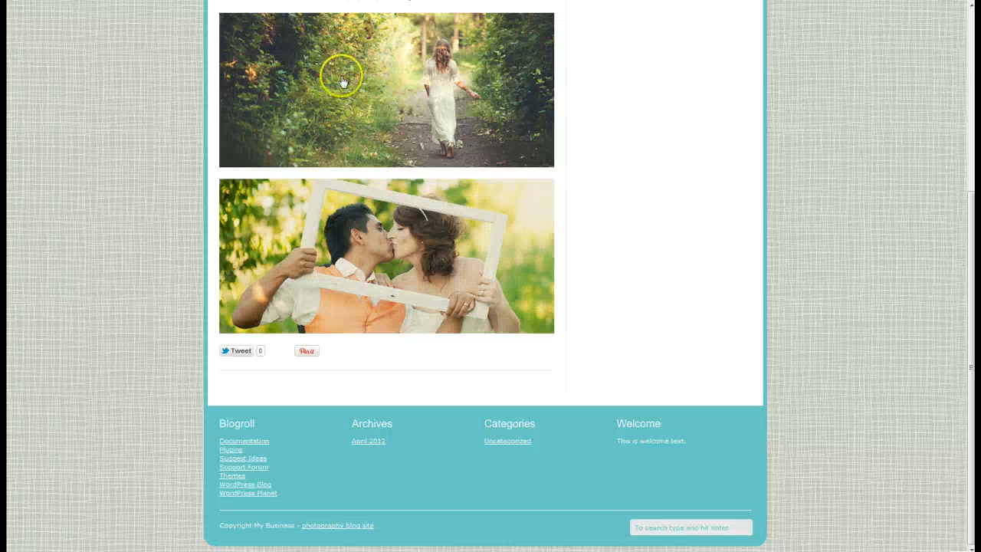
pyautogui.scroll(10, 340, 77)
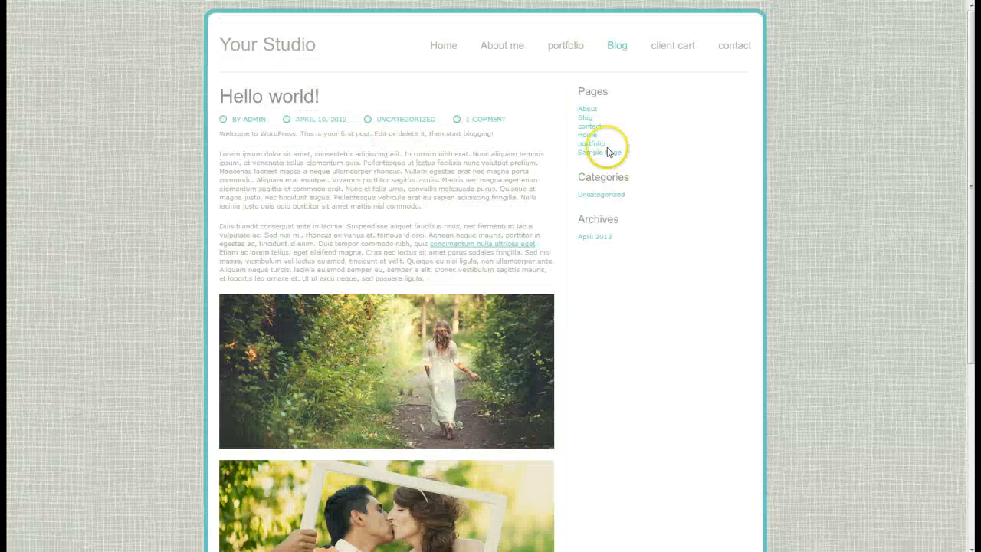
pyautogui.click(429, 43)
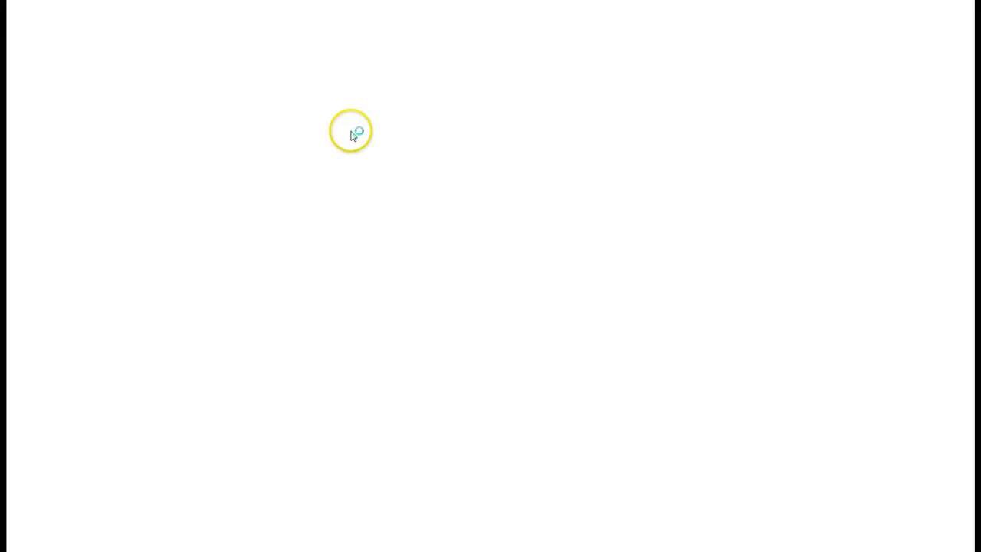
pyautogui.scroll(-3, 339, 236)
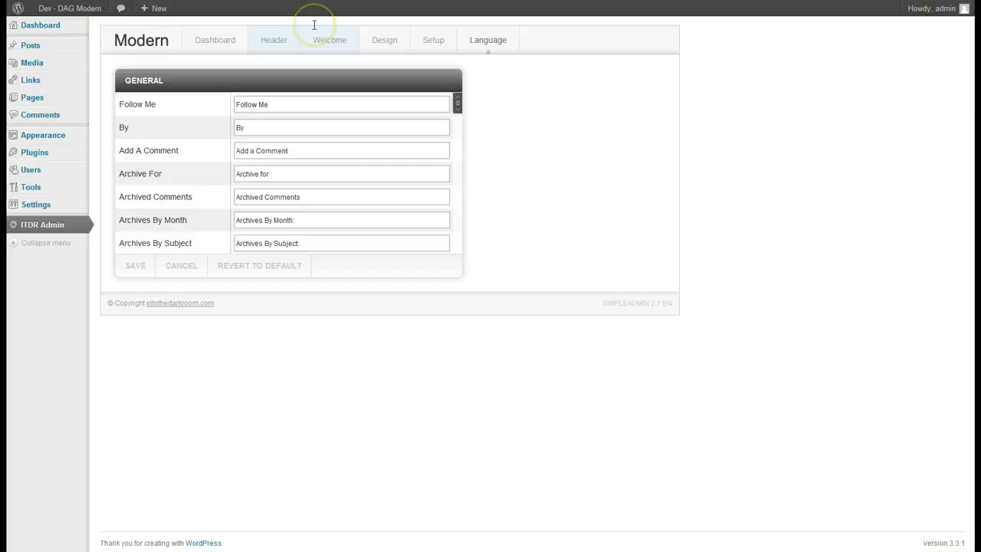
# Set the Follow Me text to "Follow Me On Twitter", save, and check it on the home page
pyautogui.write('On T')
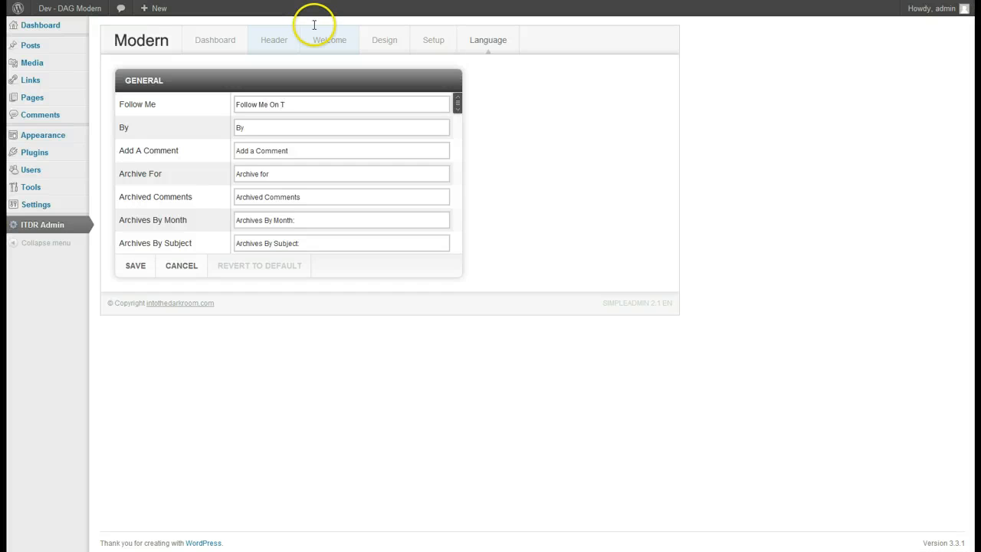
pyautogui.write('witter')
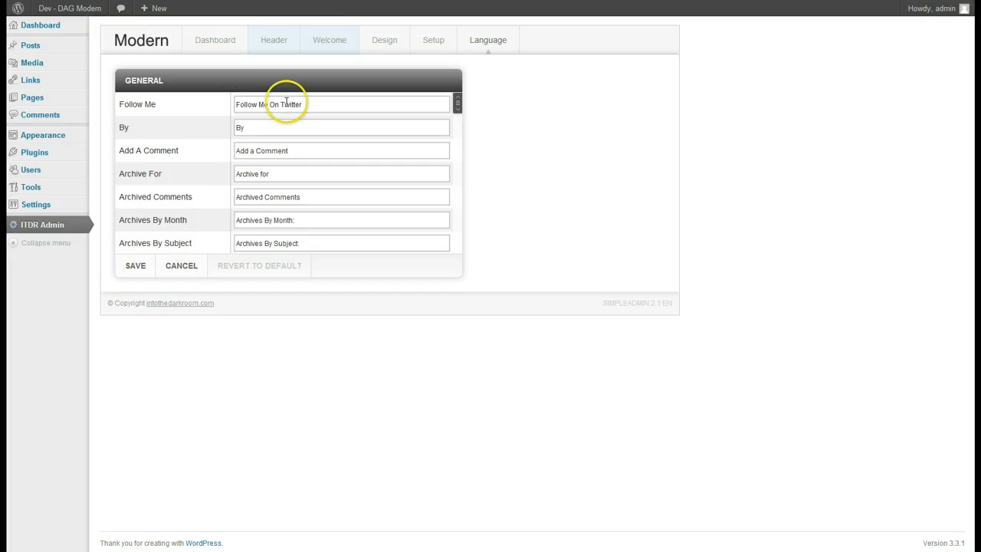
pyautogui.click(132, 268)
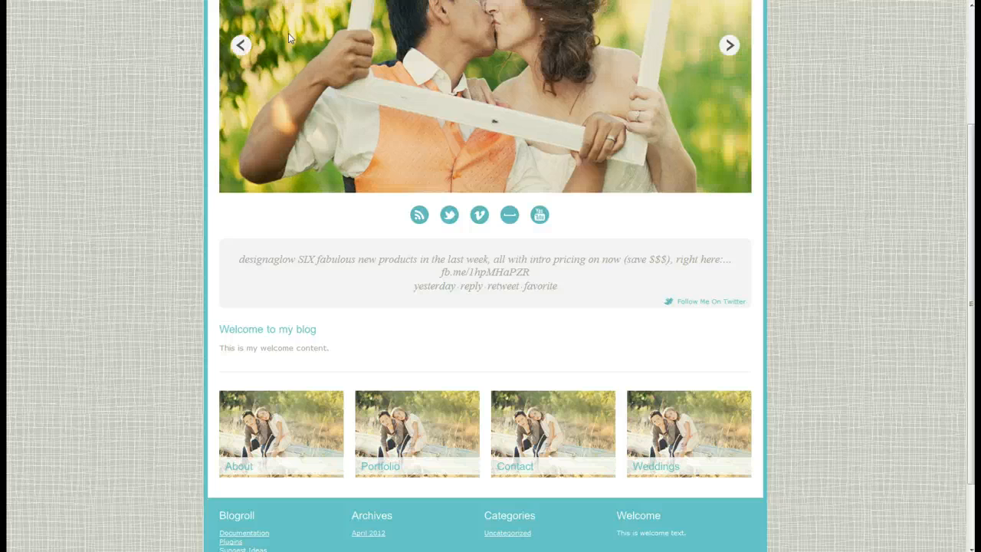
pyautogui.click(285, 1)
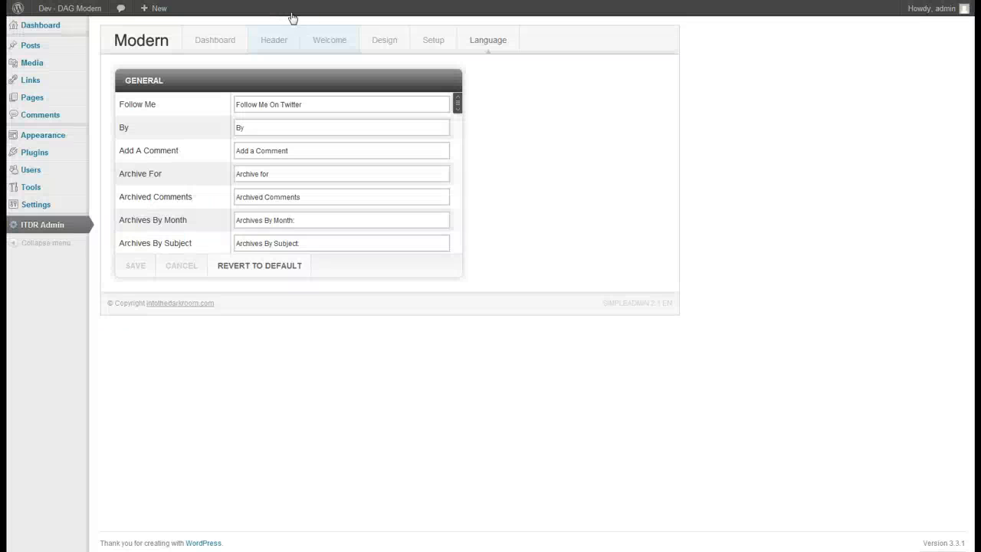
pyautogui.moveTo(458, 103)
pyautogui.mouseDown()
pyautogui.moveTo(455, 228)
pyautogui.moveTo(455, 102)
pyautogui.mouseUp()
pyautogui.click(268, 51)
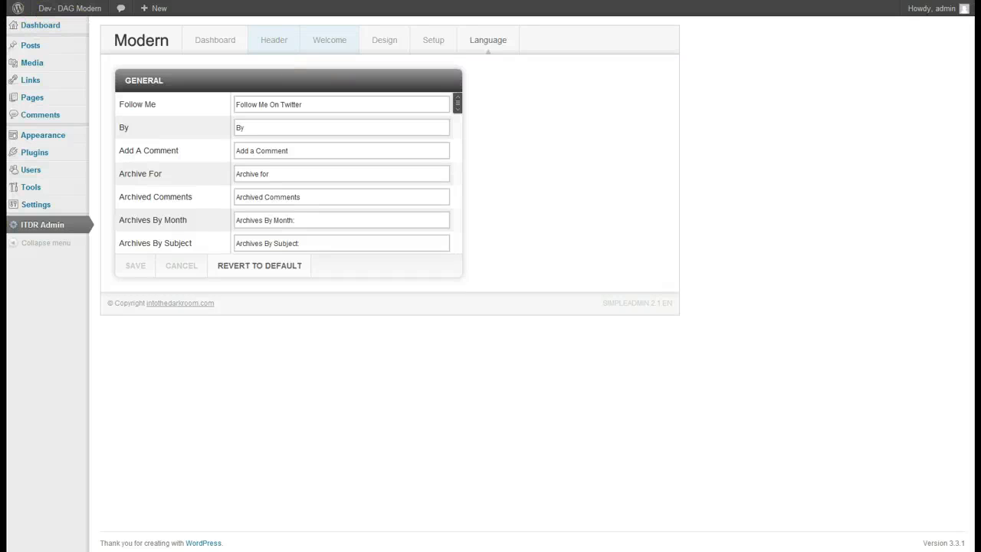